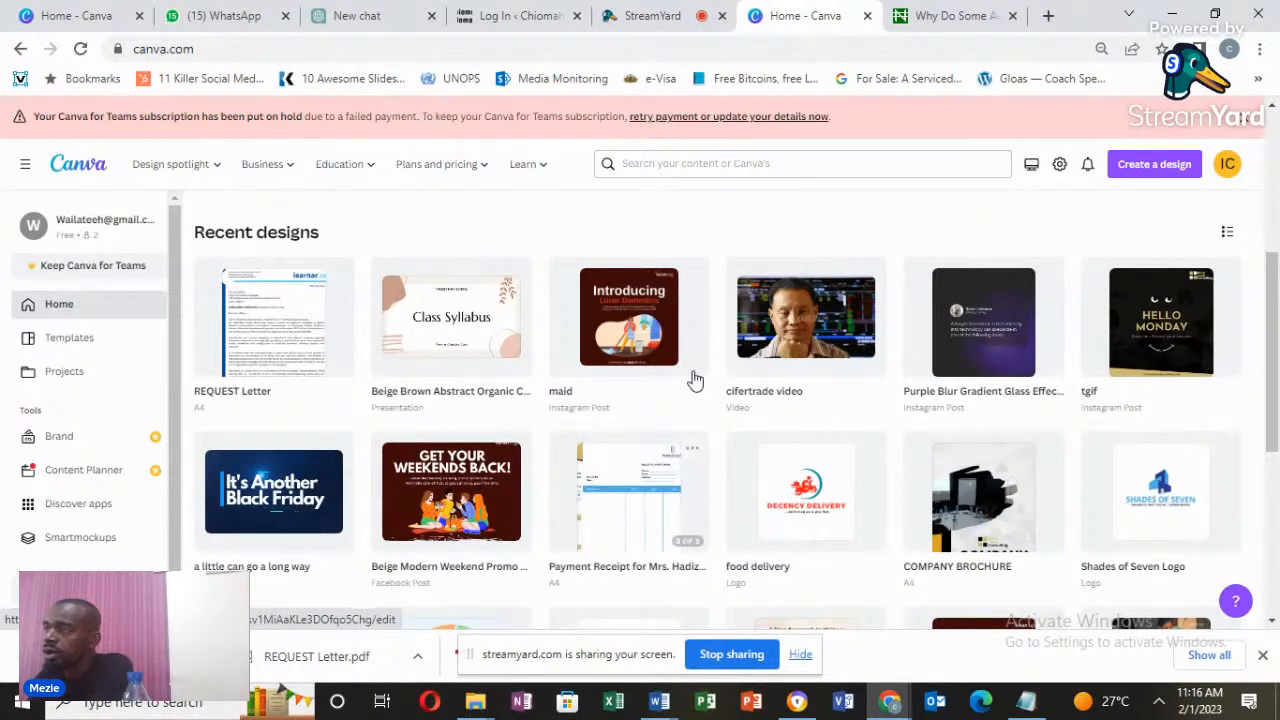
pyautogui.click(667, 12)
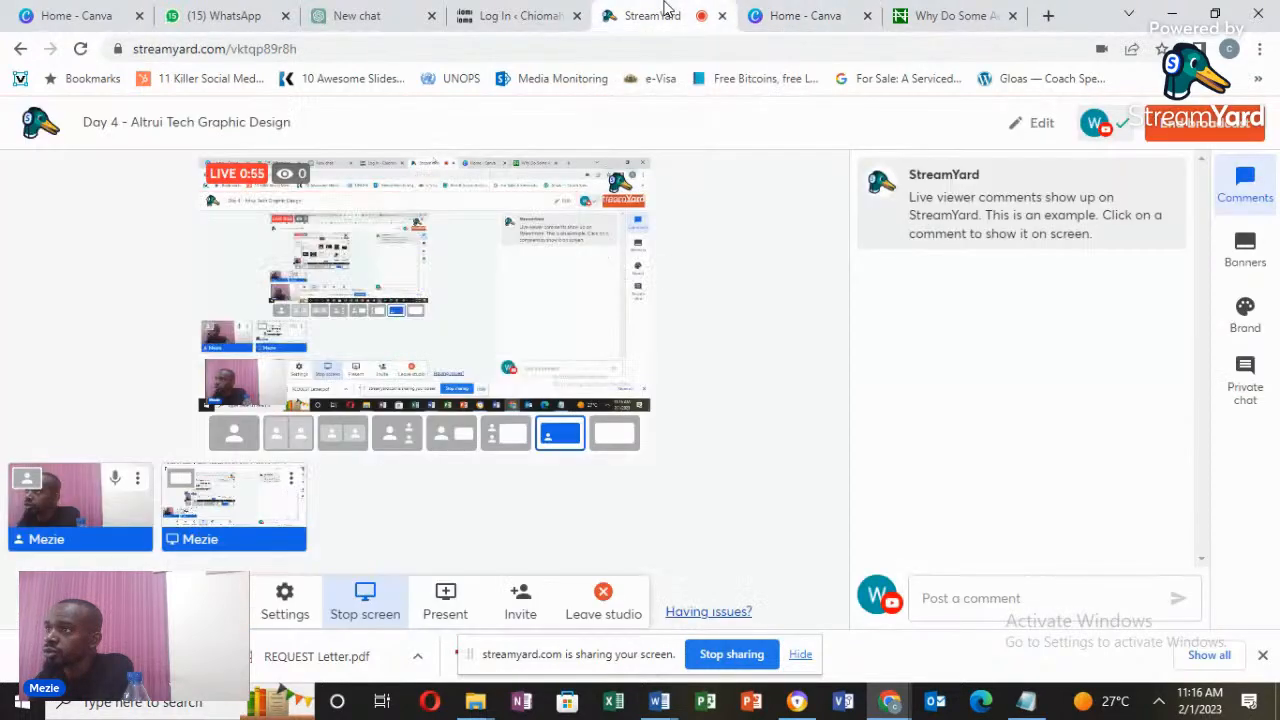
pyautogui.click(810, 13)
pyautogui.click(652, 15)
pyautogui.click(768, 12)
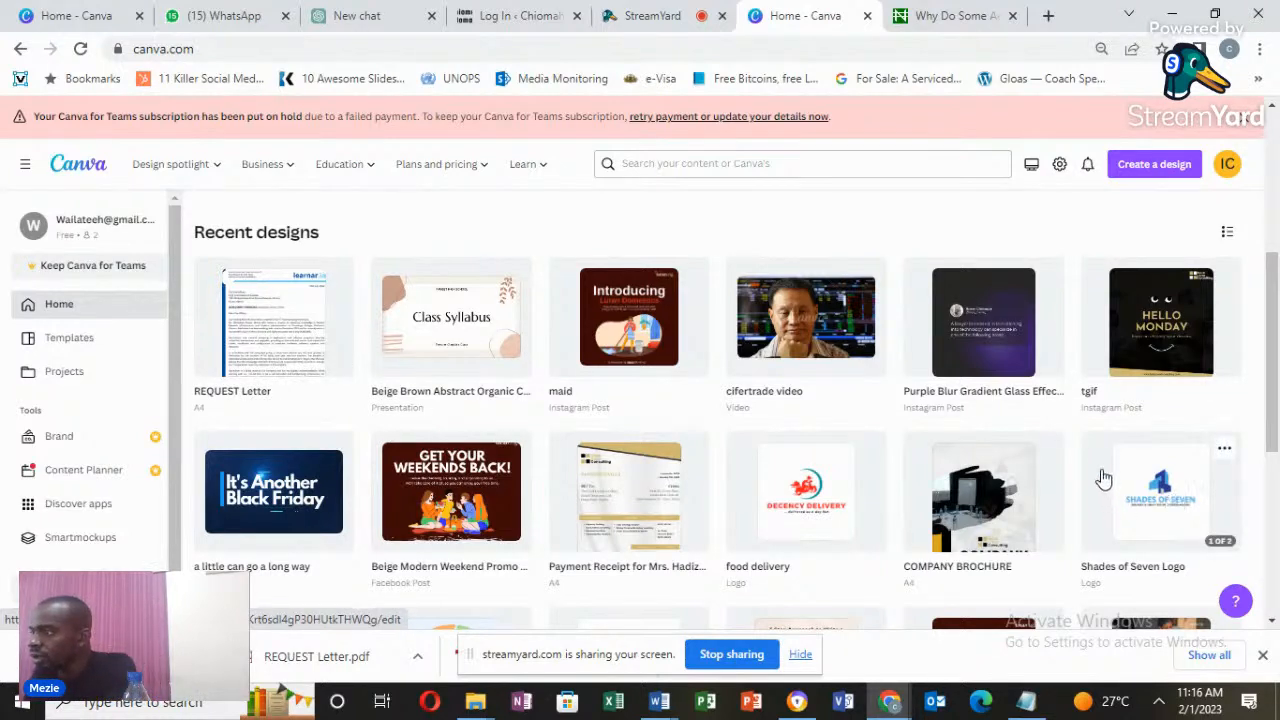
# Sign out of the current Canva account and sign back in through Google with the Luran Domestics business account.
pyautogui.click(1228, 168)
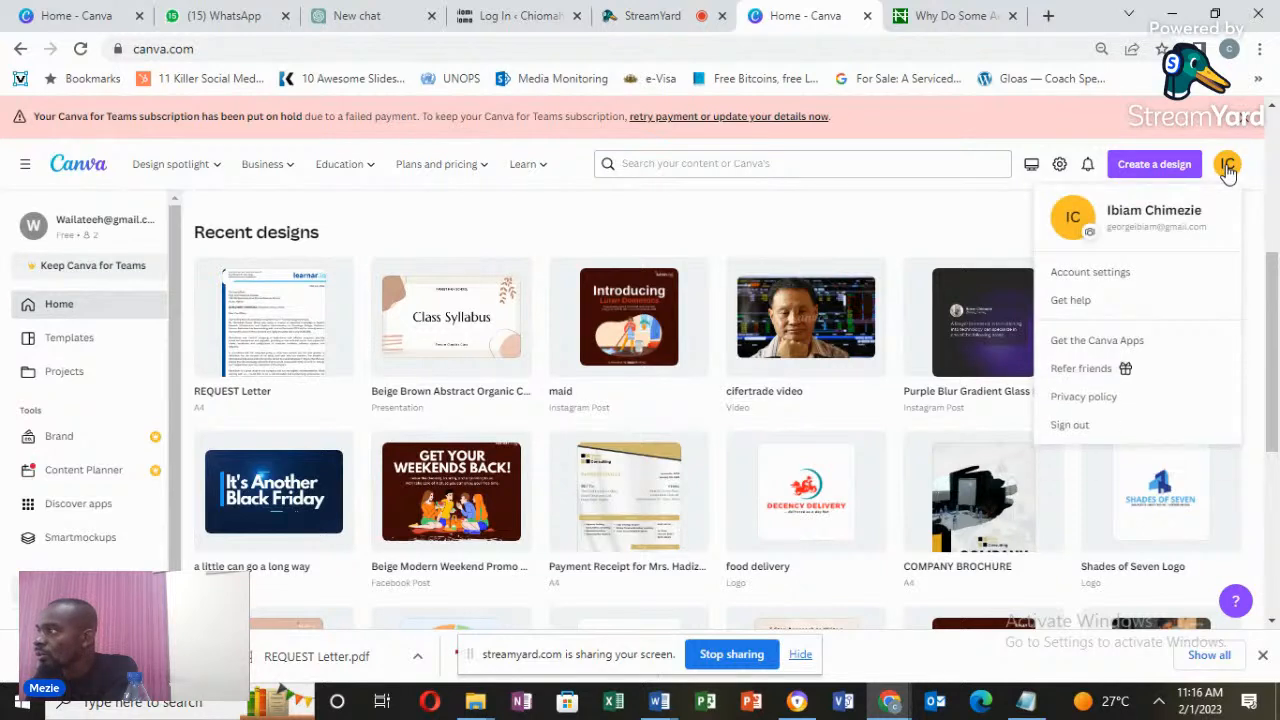
pyautogui.click(1064, 430)
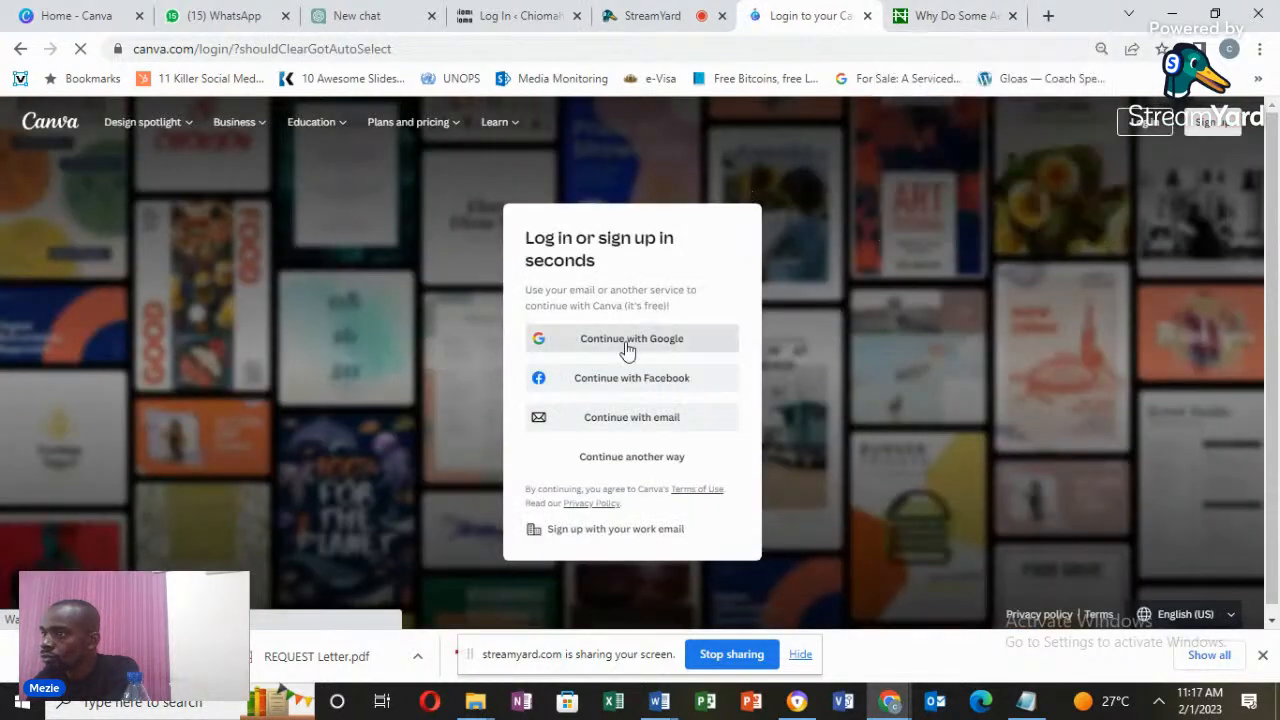
pyautogui.click(627, 345)
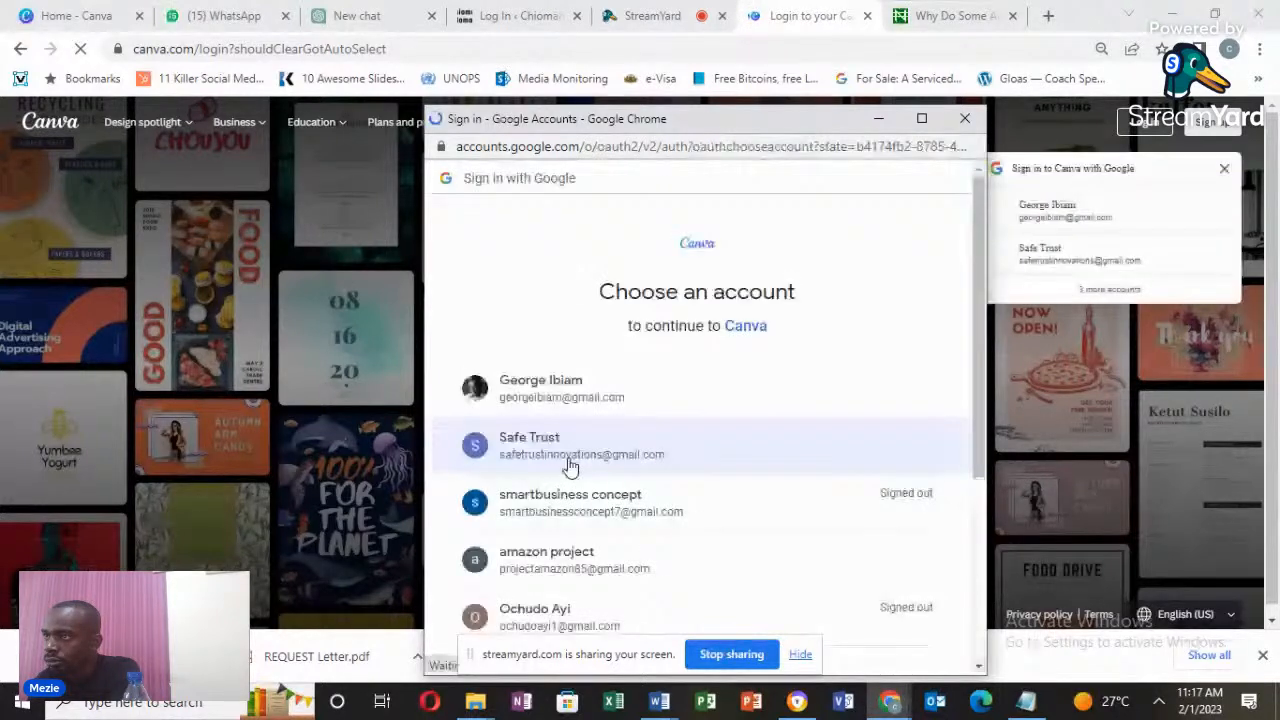
pyautogui.scroll(-3, 570, 465)
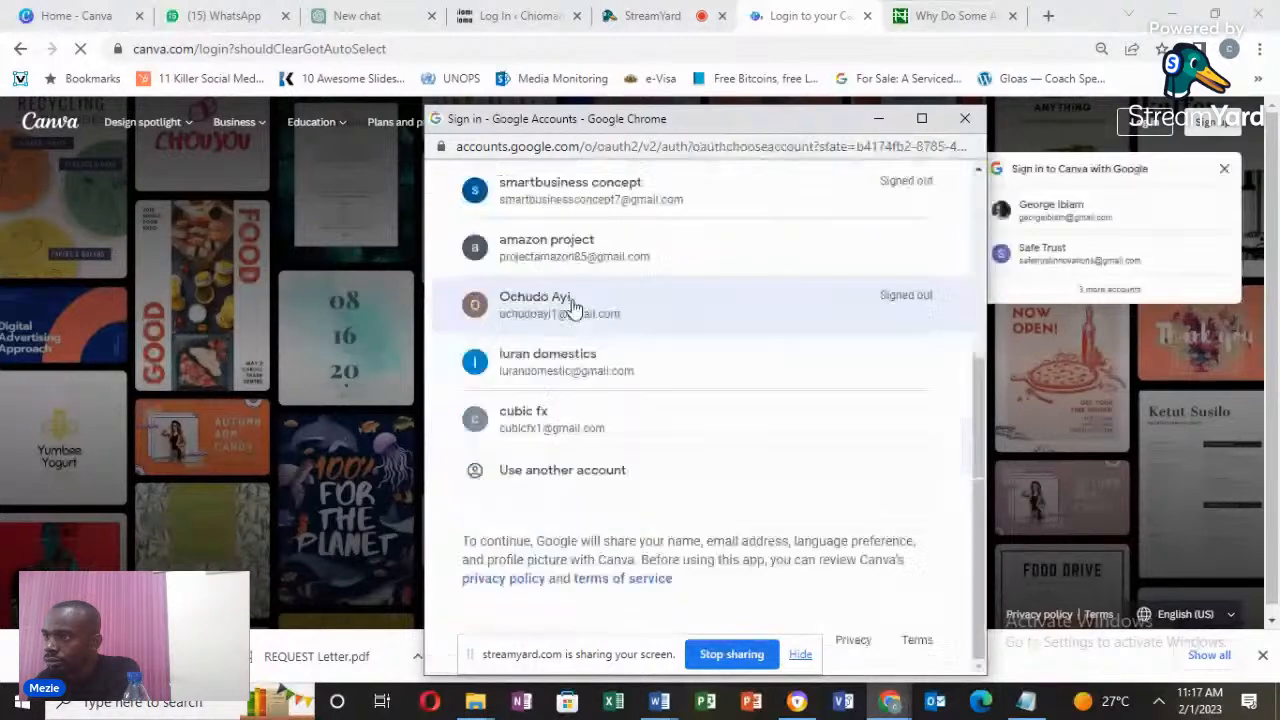
pyautogui.click(540, 372)
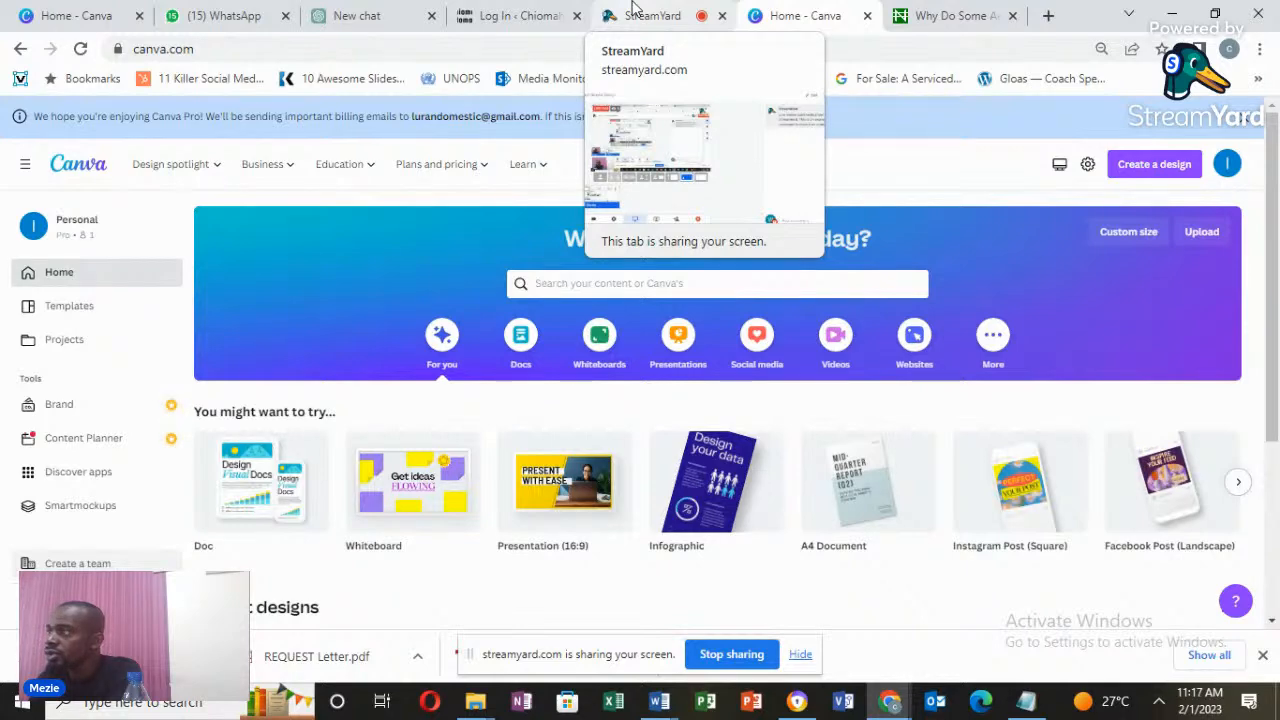
pyautogui.click(632, 8)
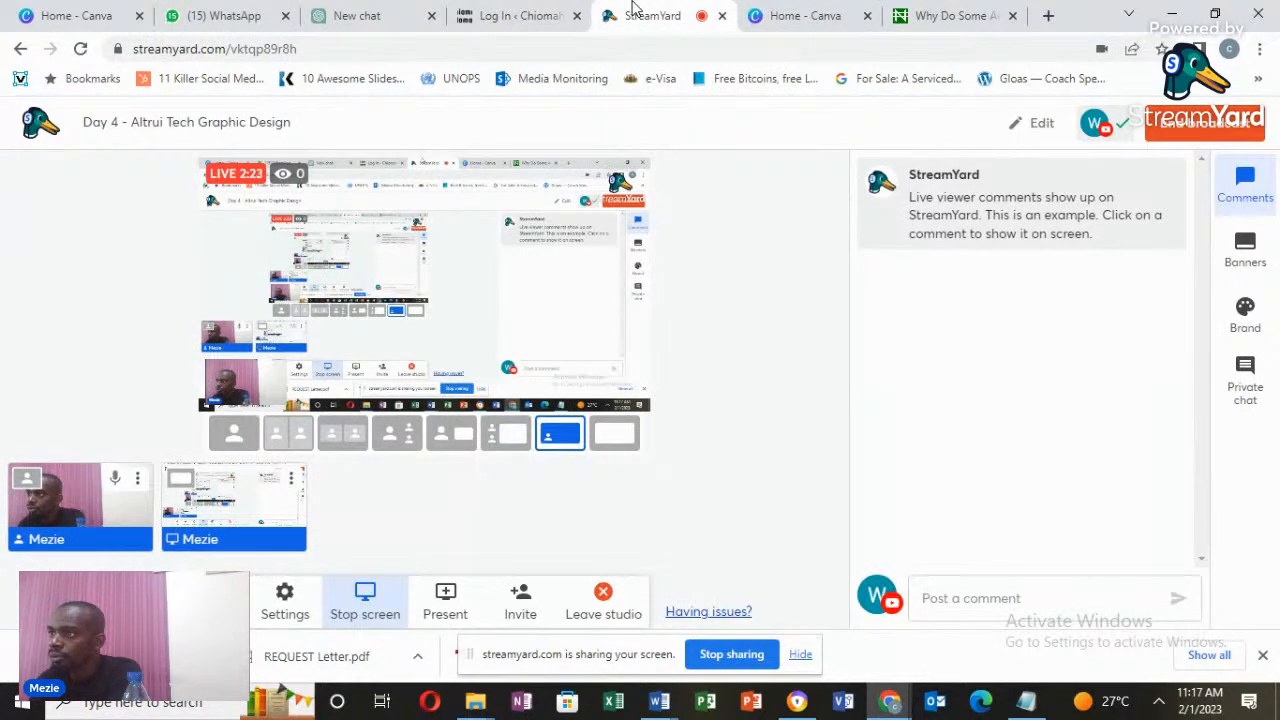
pyautogui.click(799, 12)
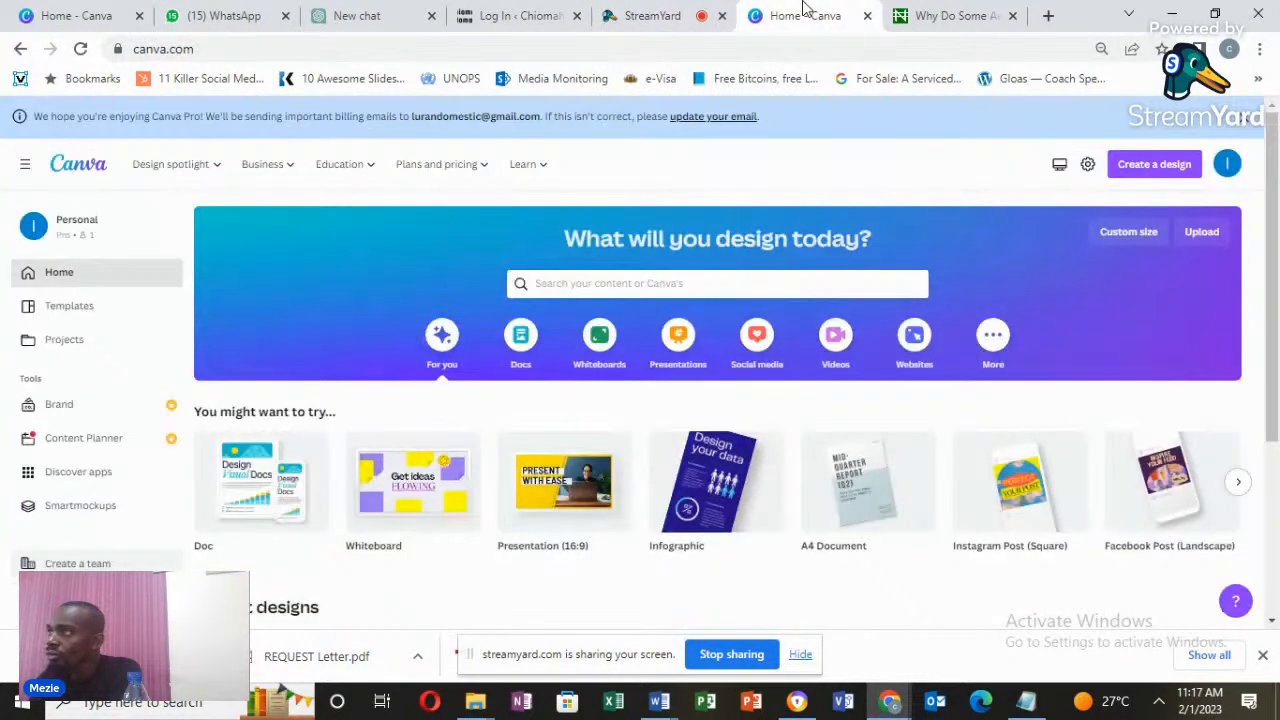
# Open the Blue & Yellow Professional Future Technology presentation from the recent designs and go to its first page.
pyautogui.moveTo(1276, 337); pyautogui.dragTo(1276, 497)
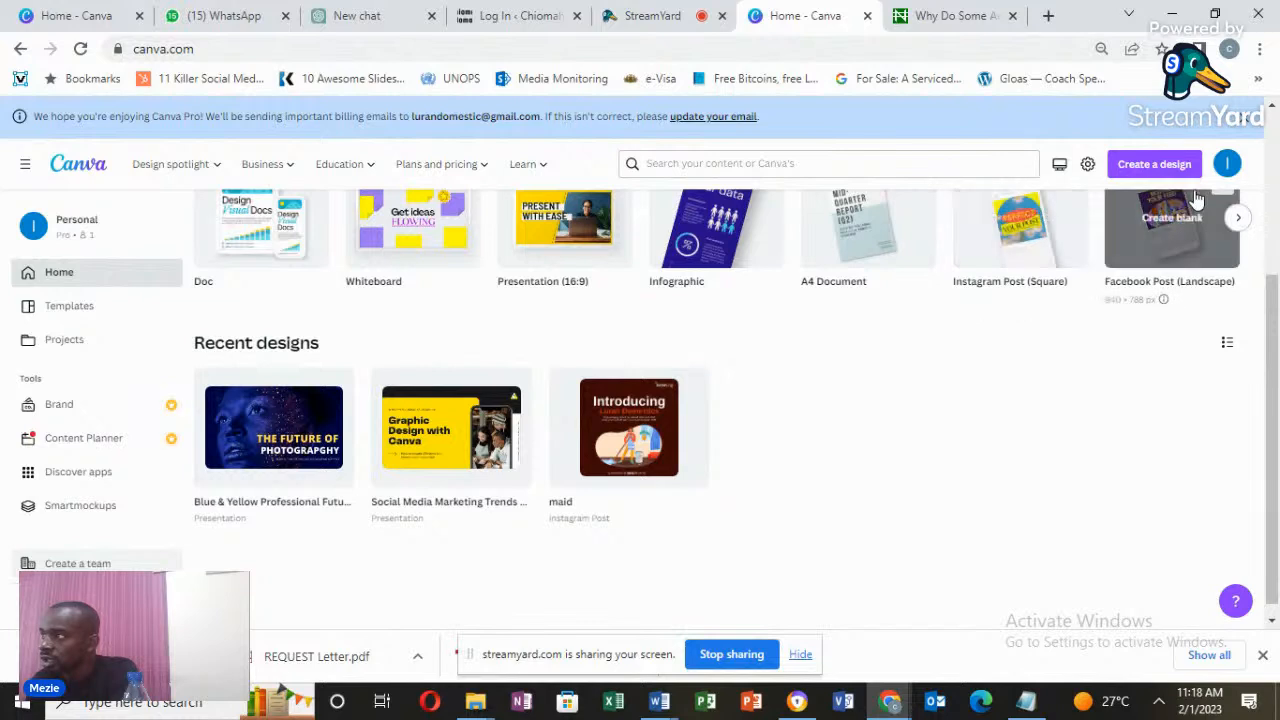
pyautogui.click(294, 426)
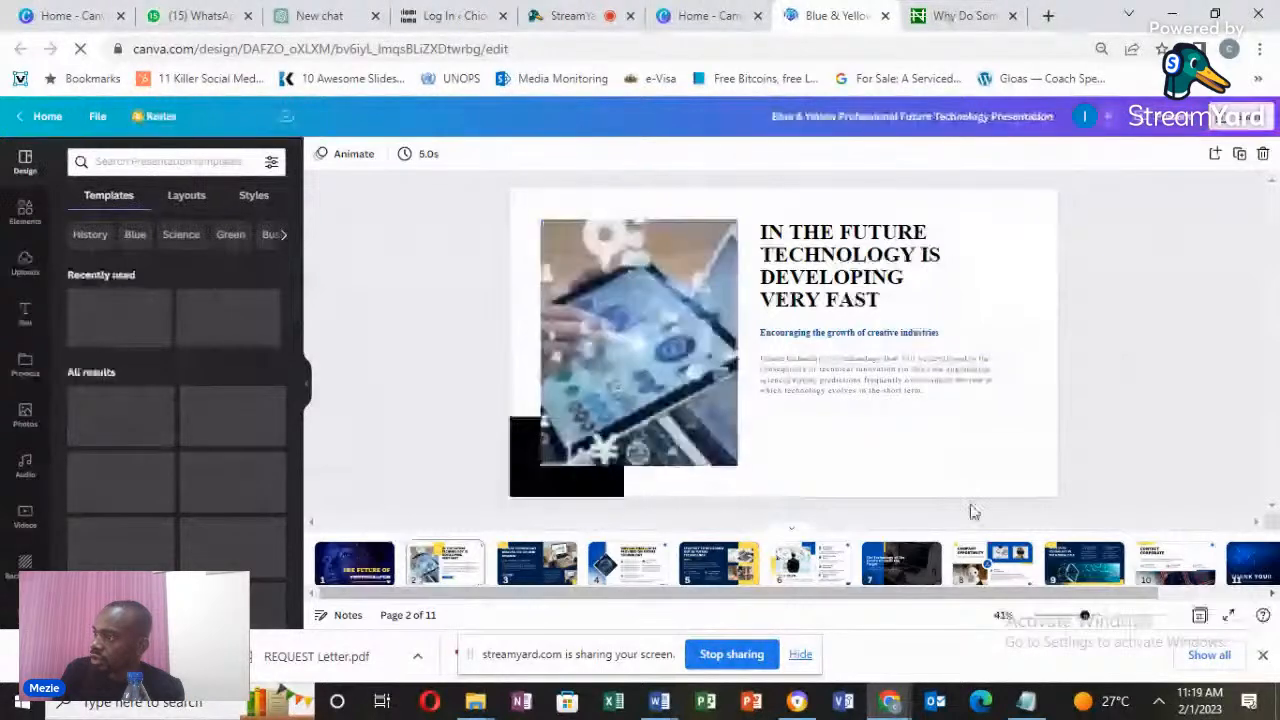
pyautogui.click(324, 580)
pyautogui.click(657, 297)
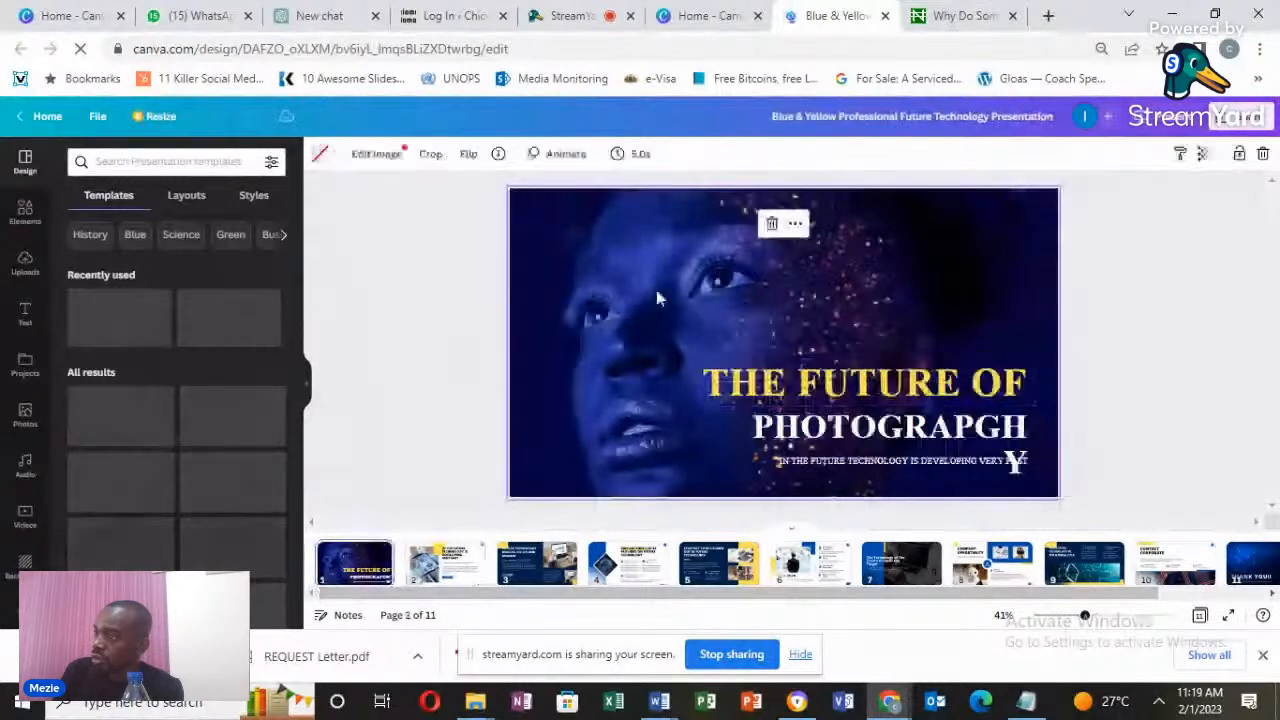
# Try coral for the title line "THE FUTURE OF" on page 1, and settle on orange from the default colors.
pyautogui.click(797, 399)
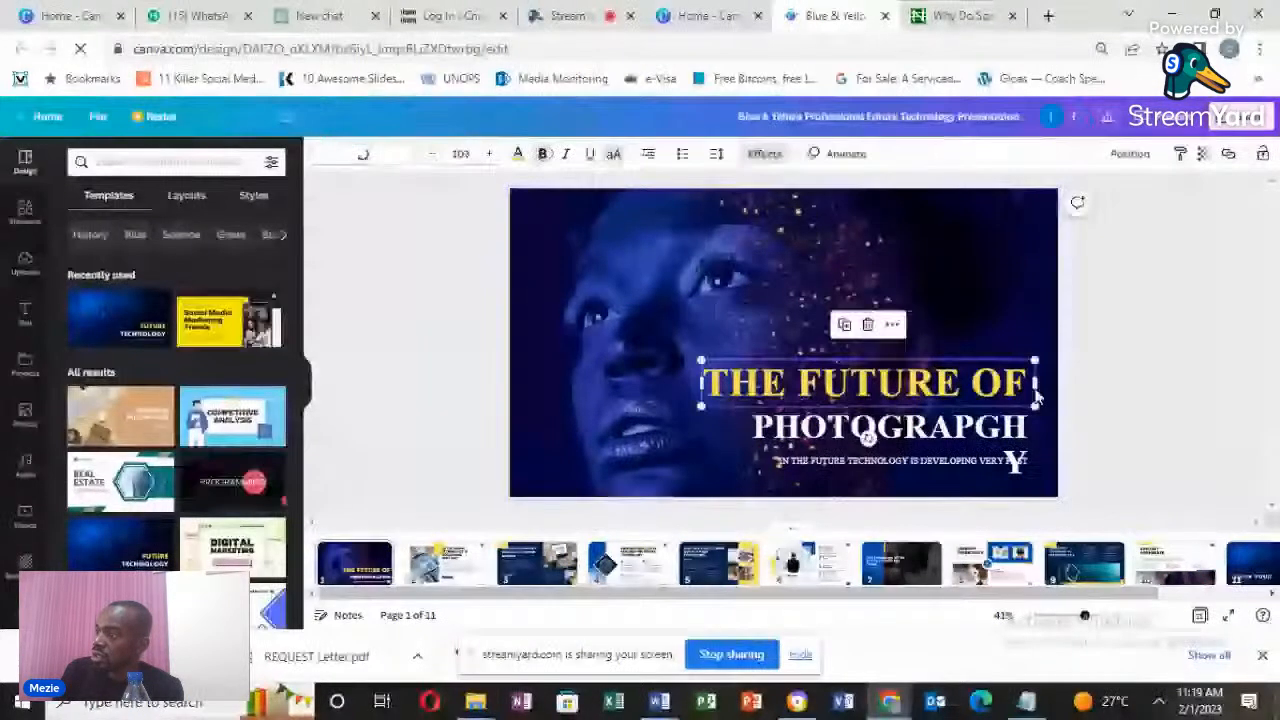
pyautogui.click(517, 156)
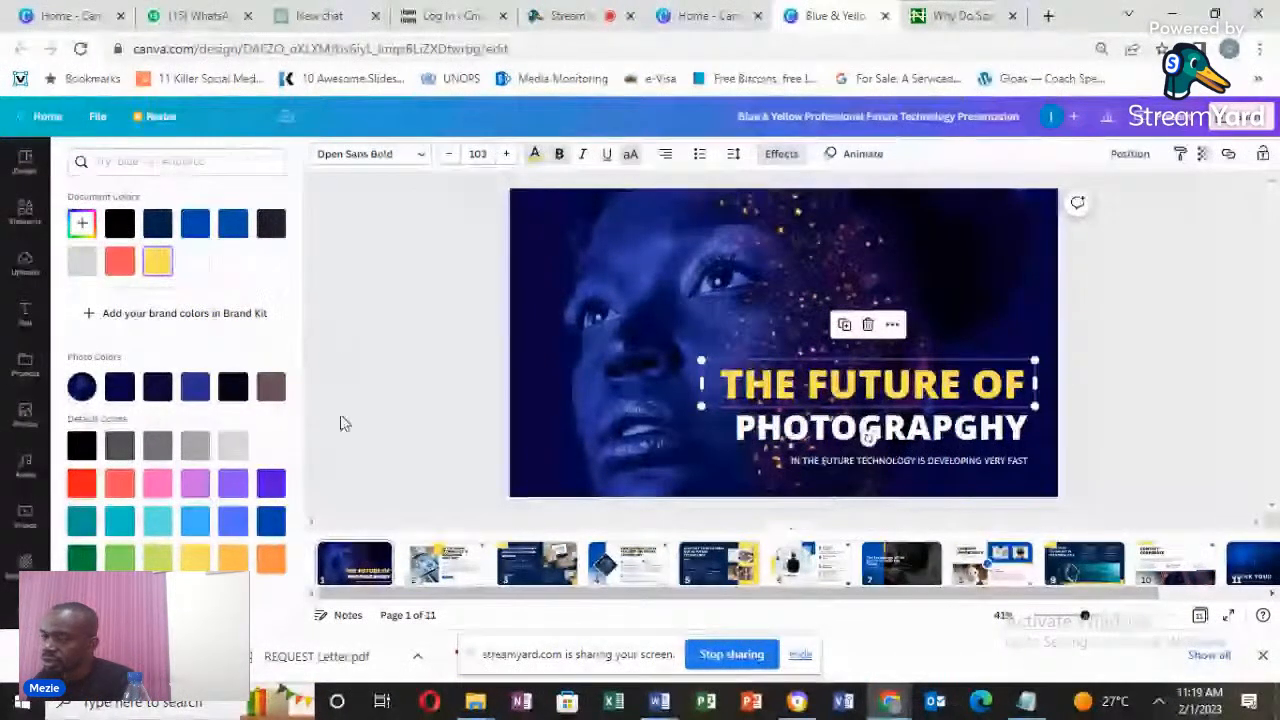
pyautogui.click(119, 262)
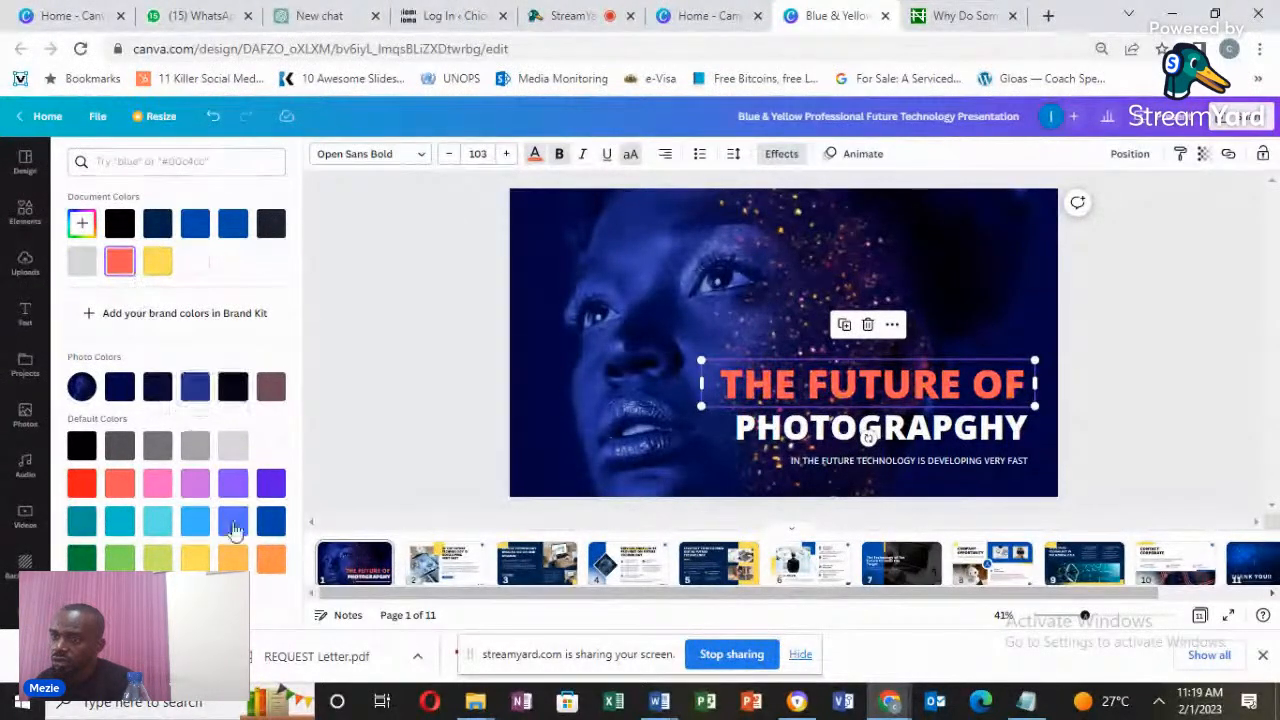
pyautogui.click(273, 563)
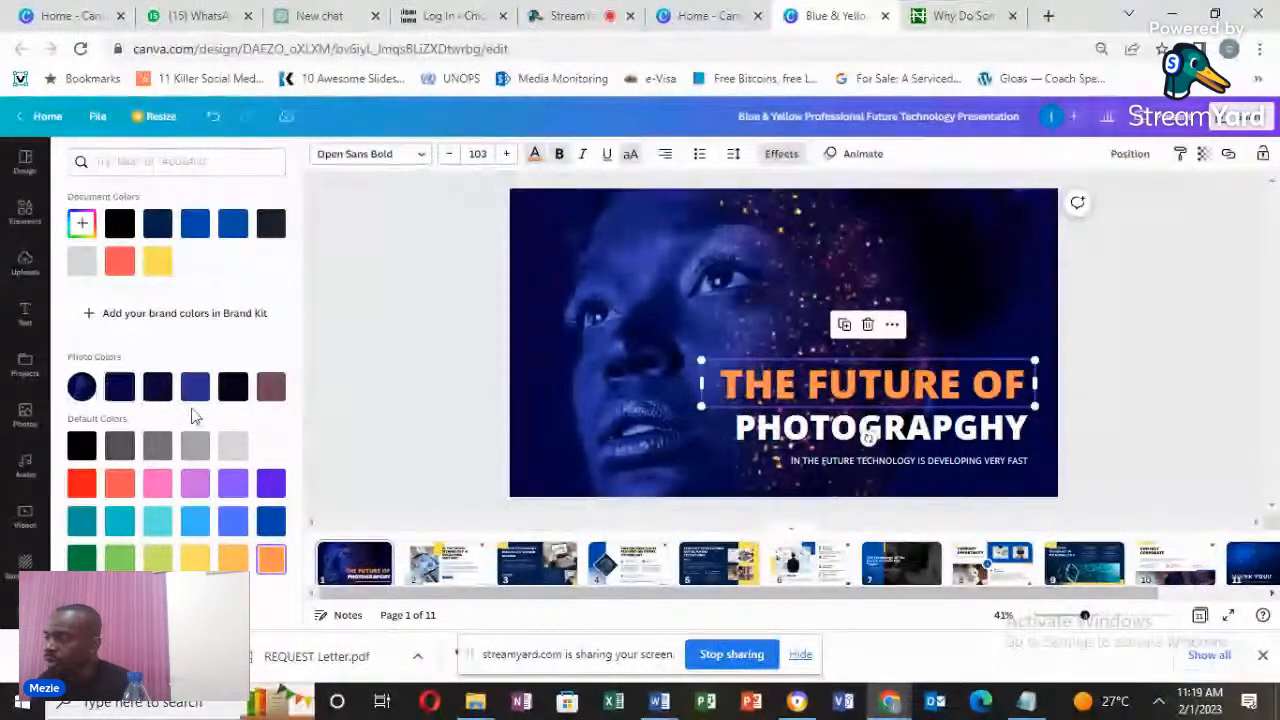
pyautogui.click(1075, 301)
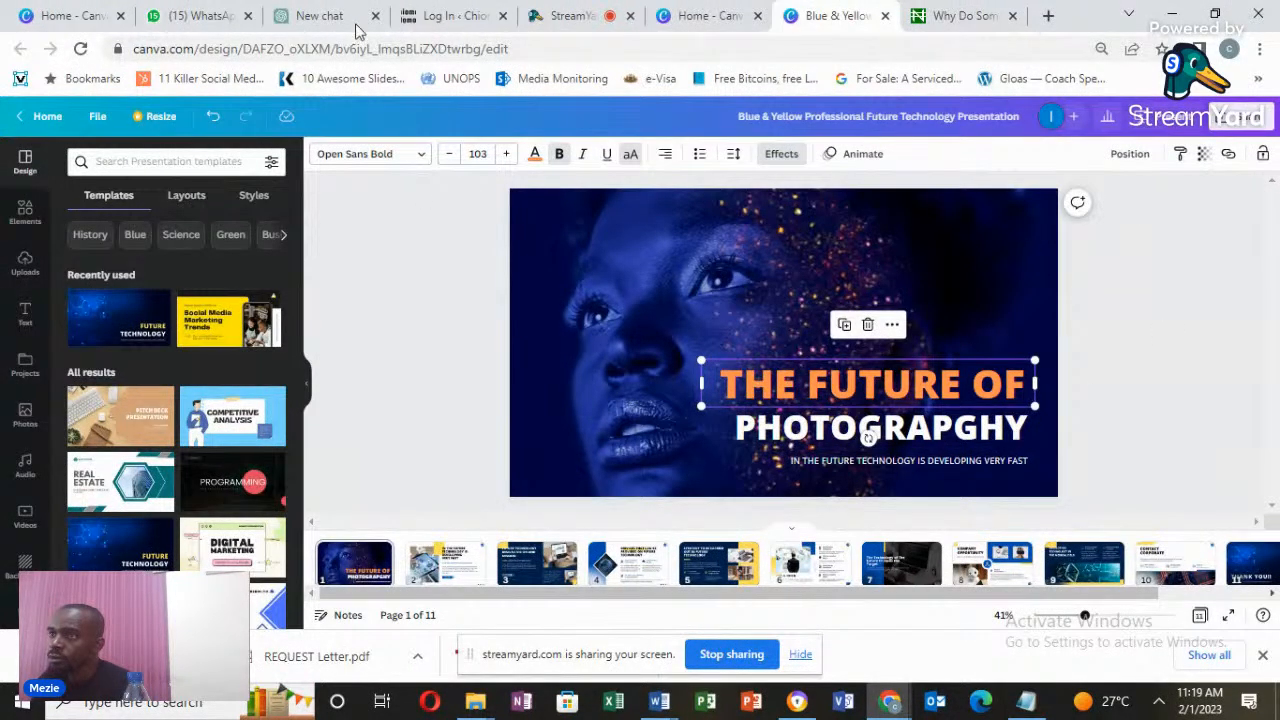
# On page 2, replace the tablet picture with the library photo of the elderly couple by the blue wall.
pyautogui.click(436, 563)
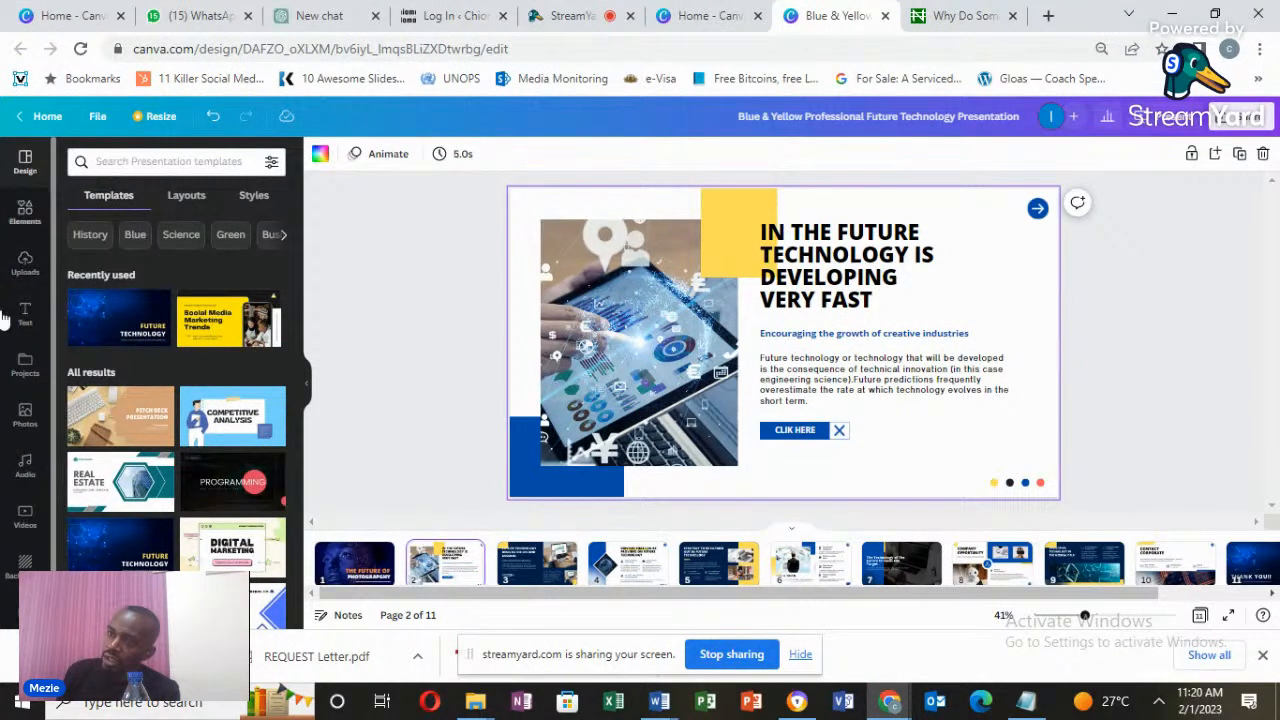
pyautogui.click(40, 428)
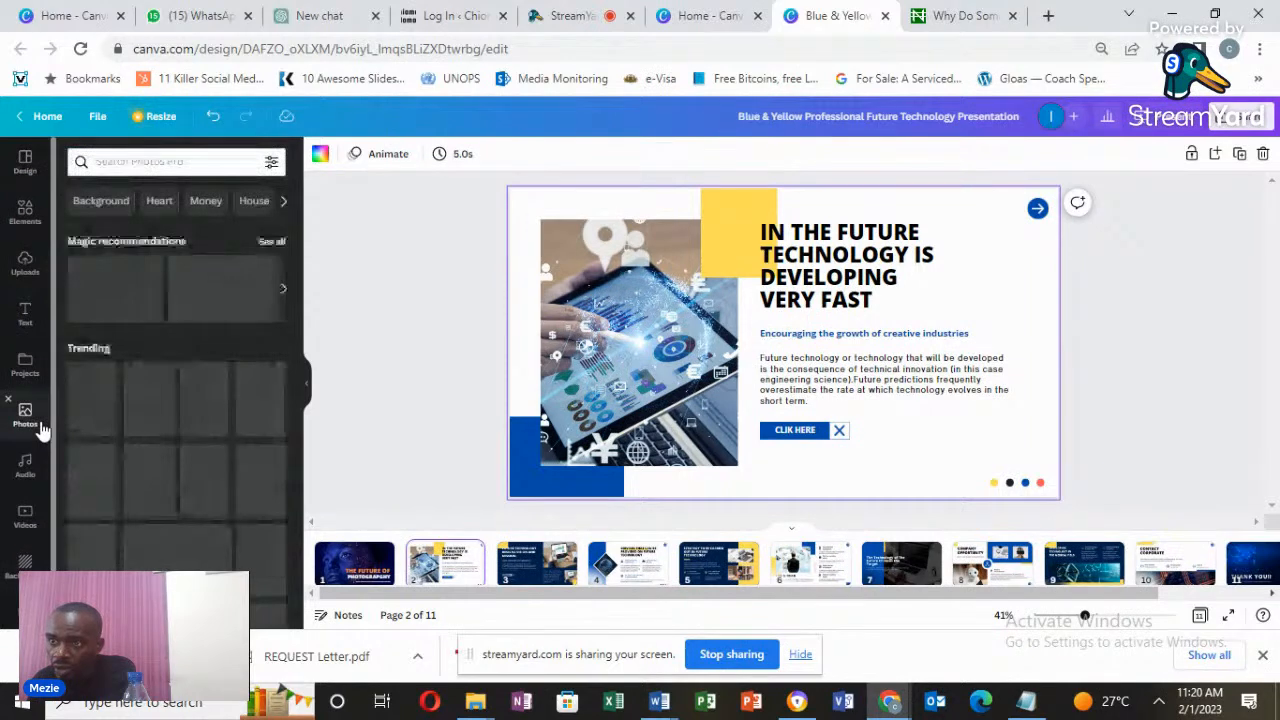
pyautogui.scroll(-10, 130, 490)
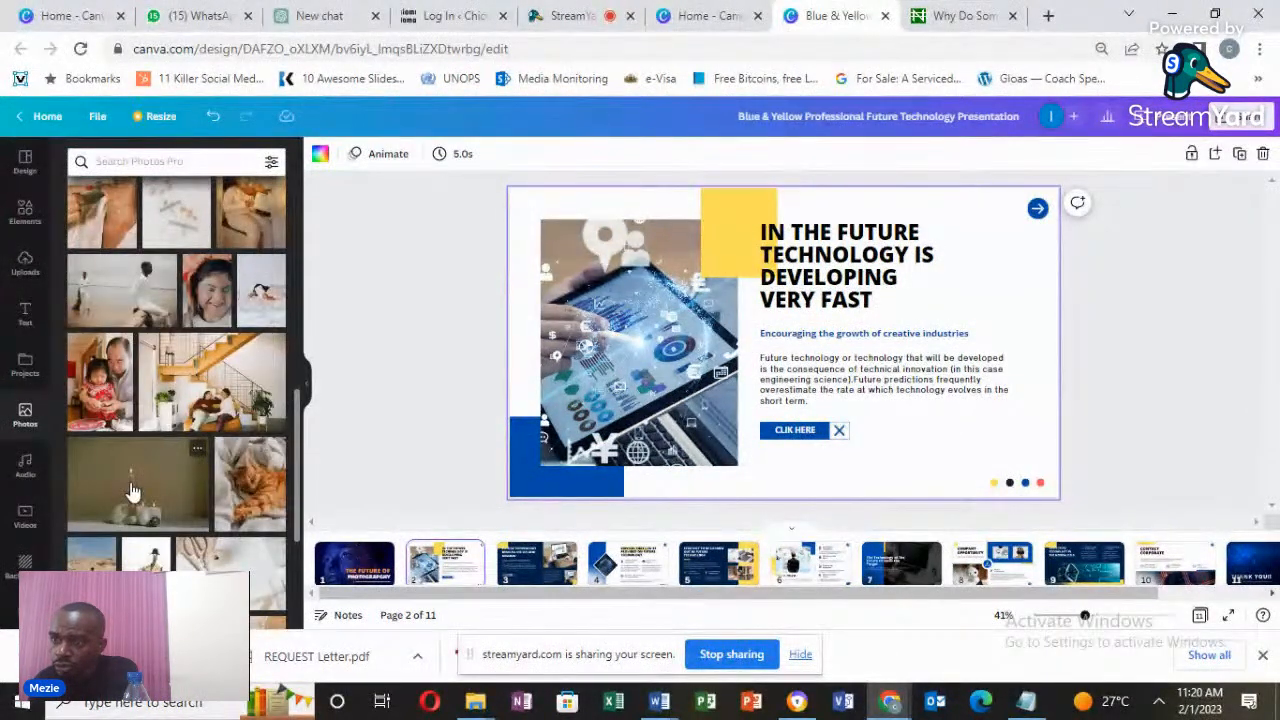
pyautogui.scroll(-5, 130, 490)
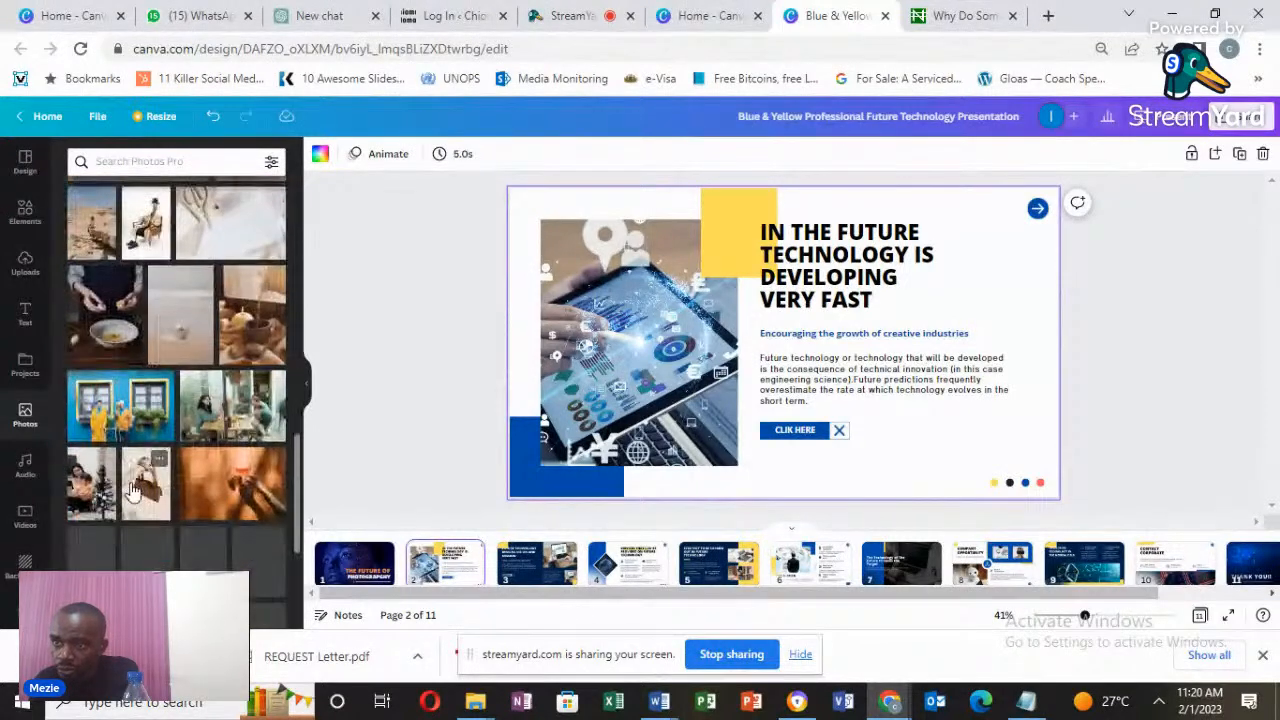
pyautogui.click(118, 413)
pyautogui.moveTo(651, 431); pyautogui.dragTo(659, 383)
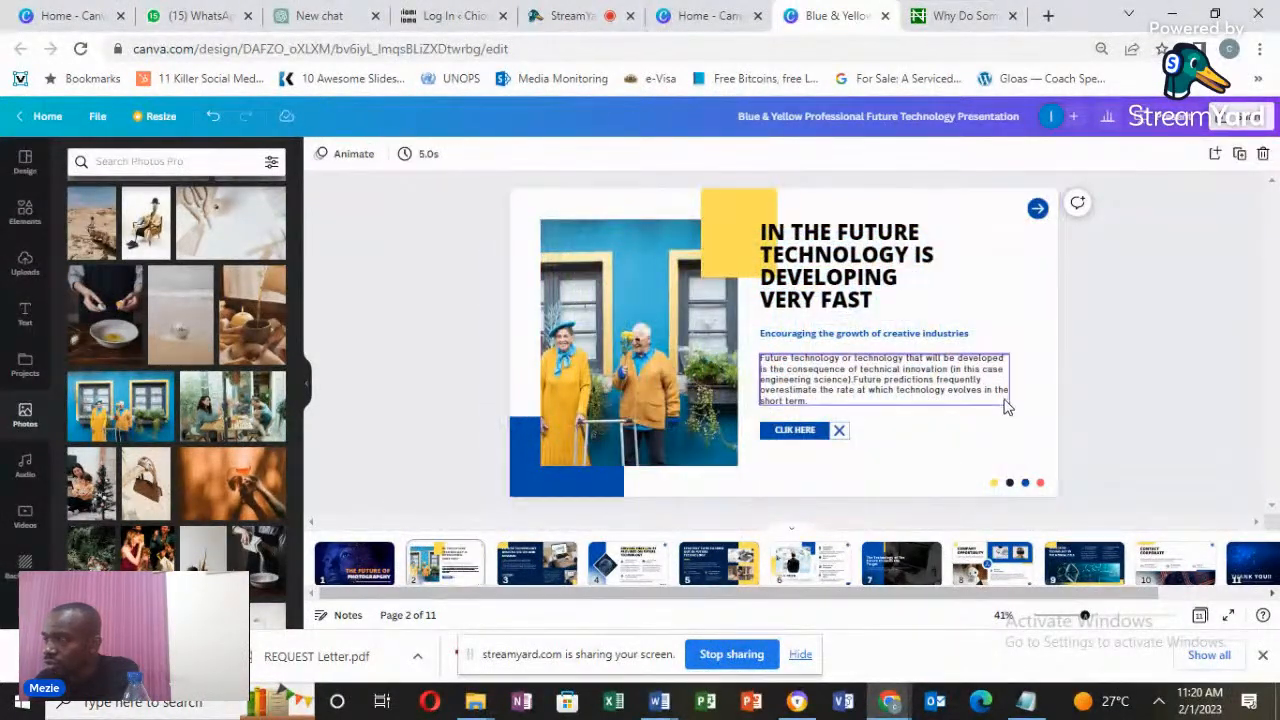
# Search the photo library for "tech future".
pyautogui.scroll(-3, 175, 390)
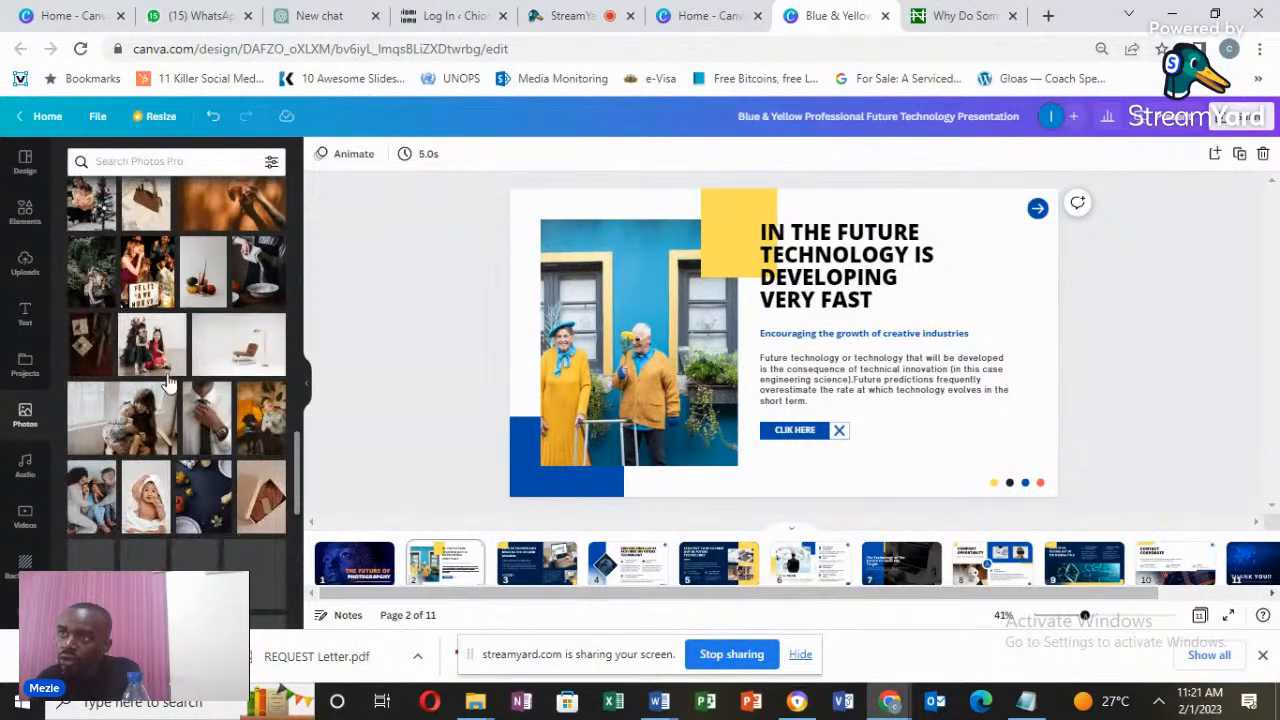
pyautogui.click(140, 161)
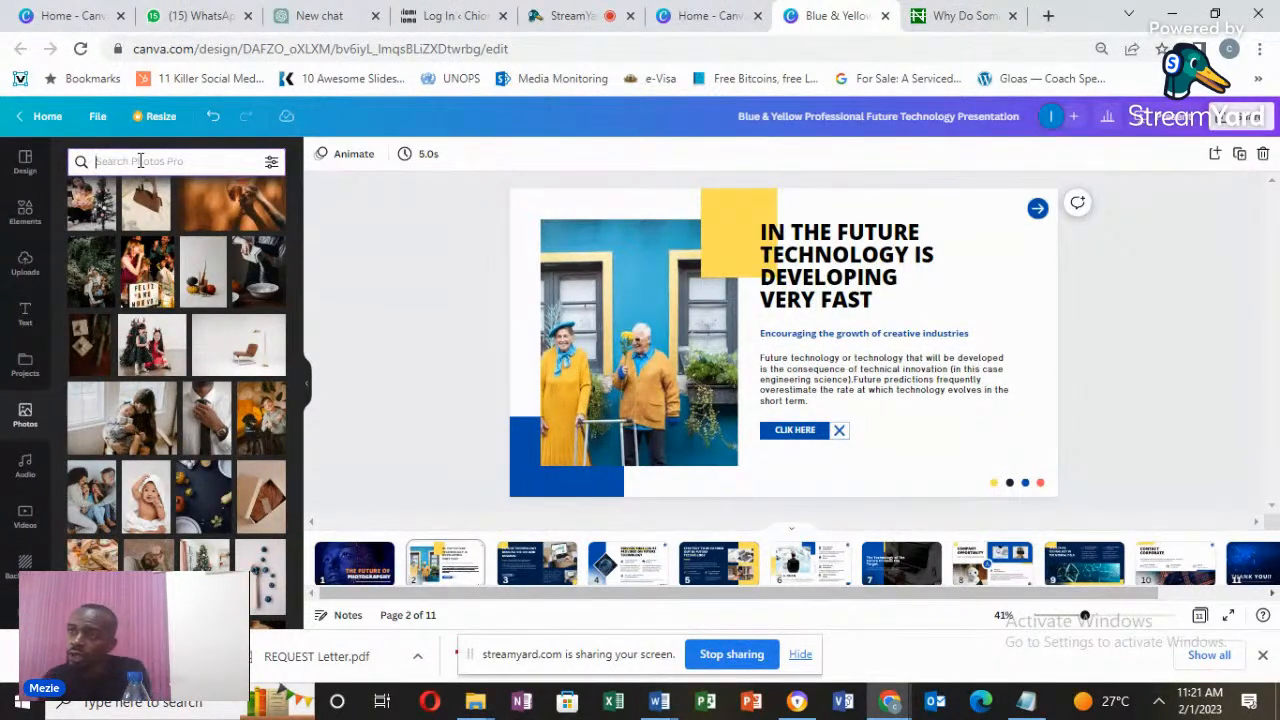
pyautogui.write('tech futitur')
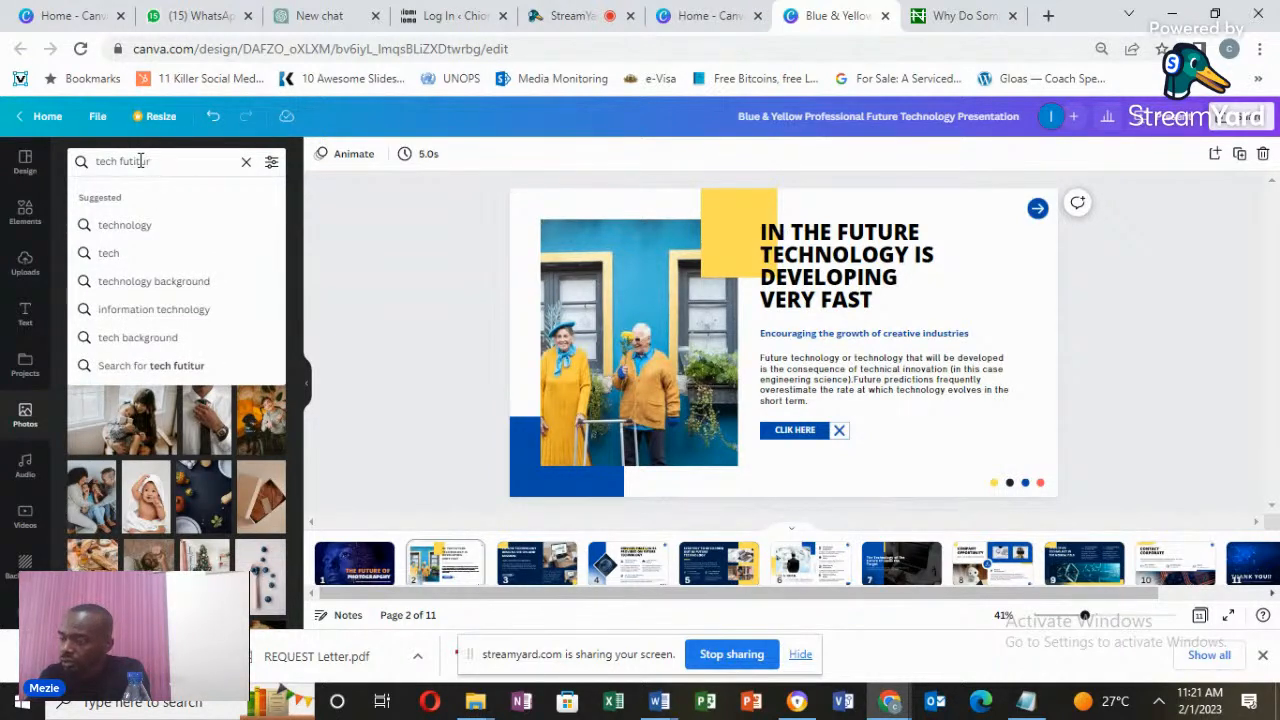
pyautogui.write('e')
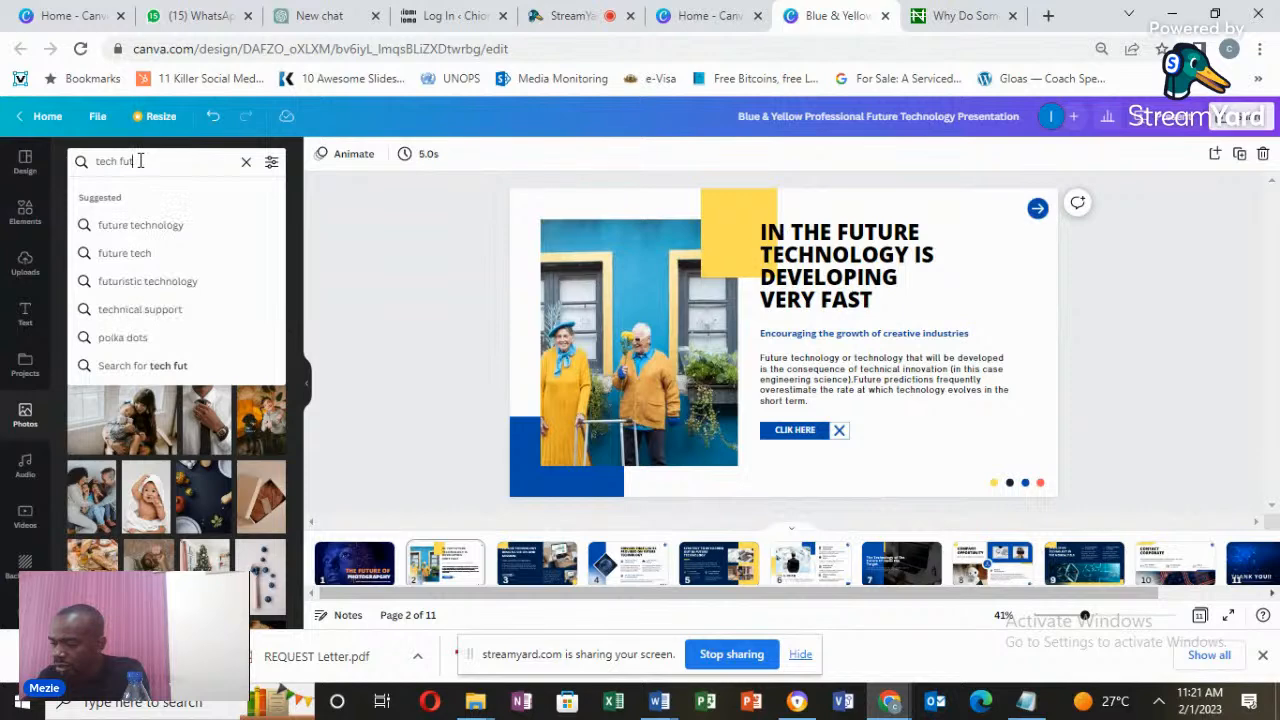
pyautogui.press('Return')
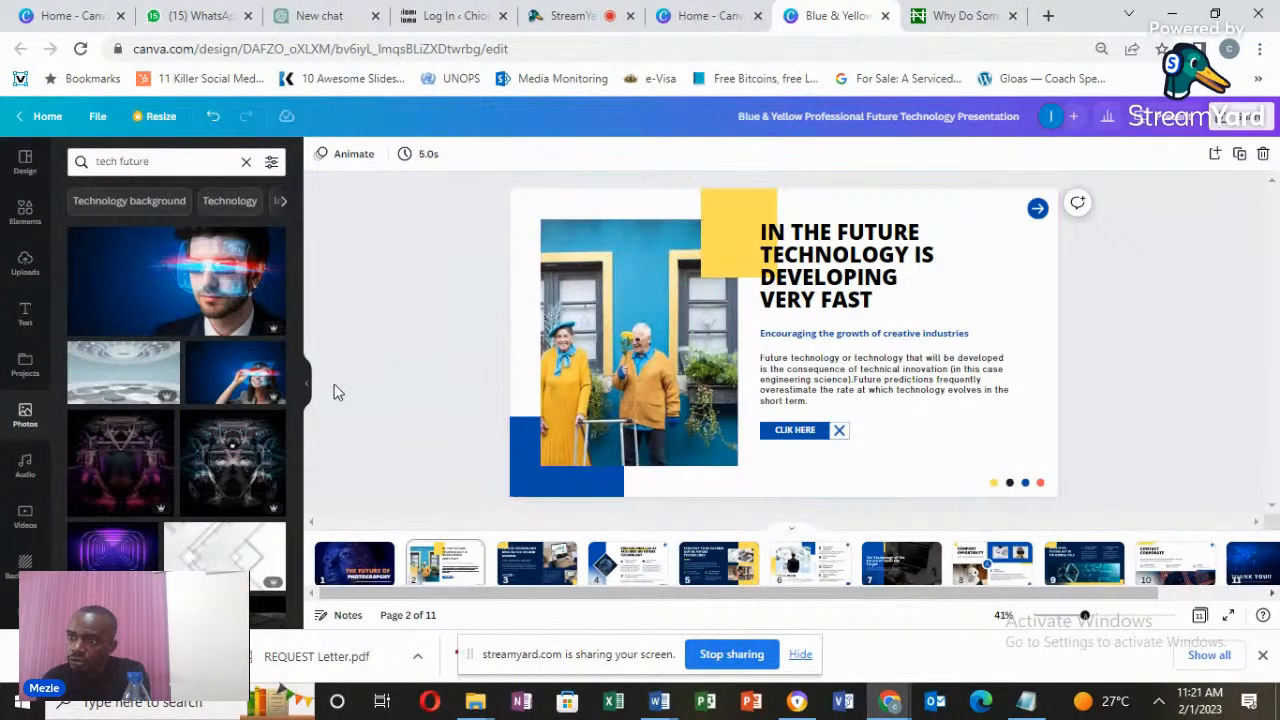
# Replace the couple photo on page 2 with the search result showing a figure in a glowing futuristic suit.
pyautogui.scroll(-3, 200, 486)
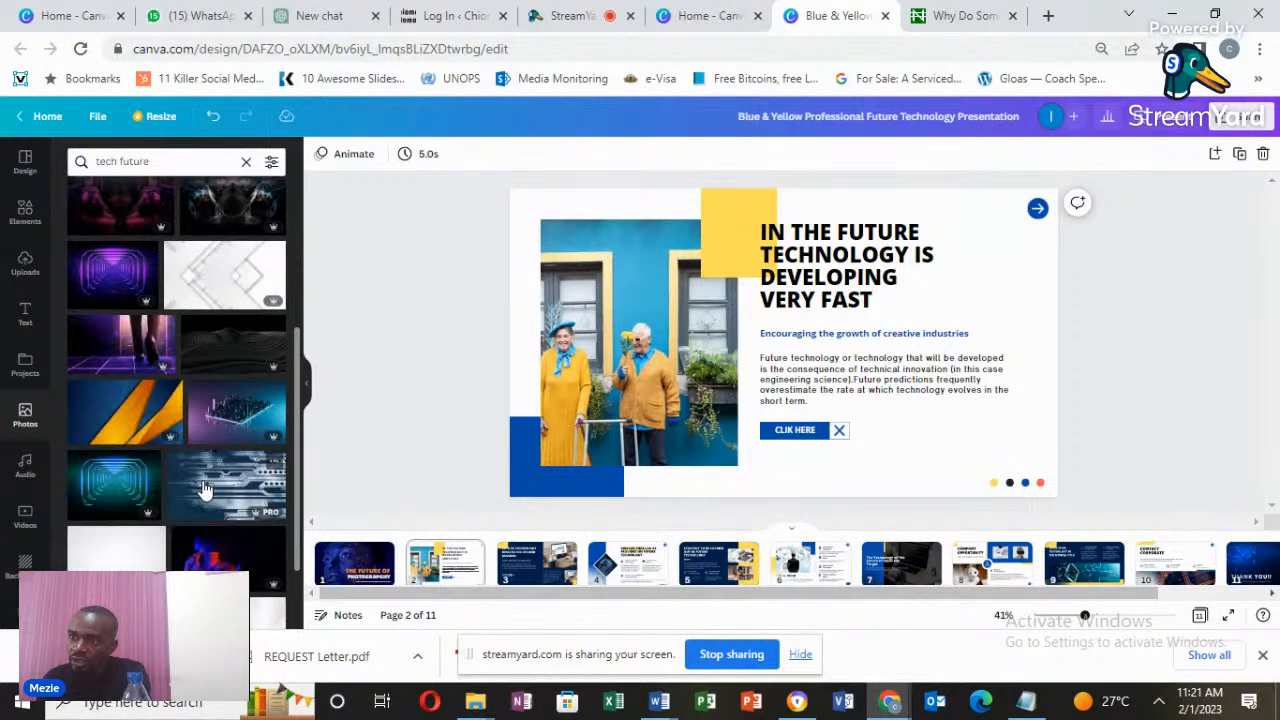
pyautogui.scroll(-1, 203, 490)
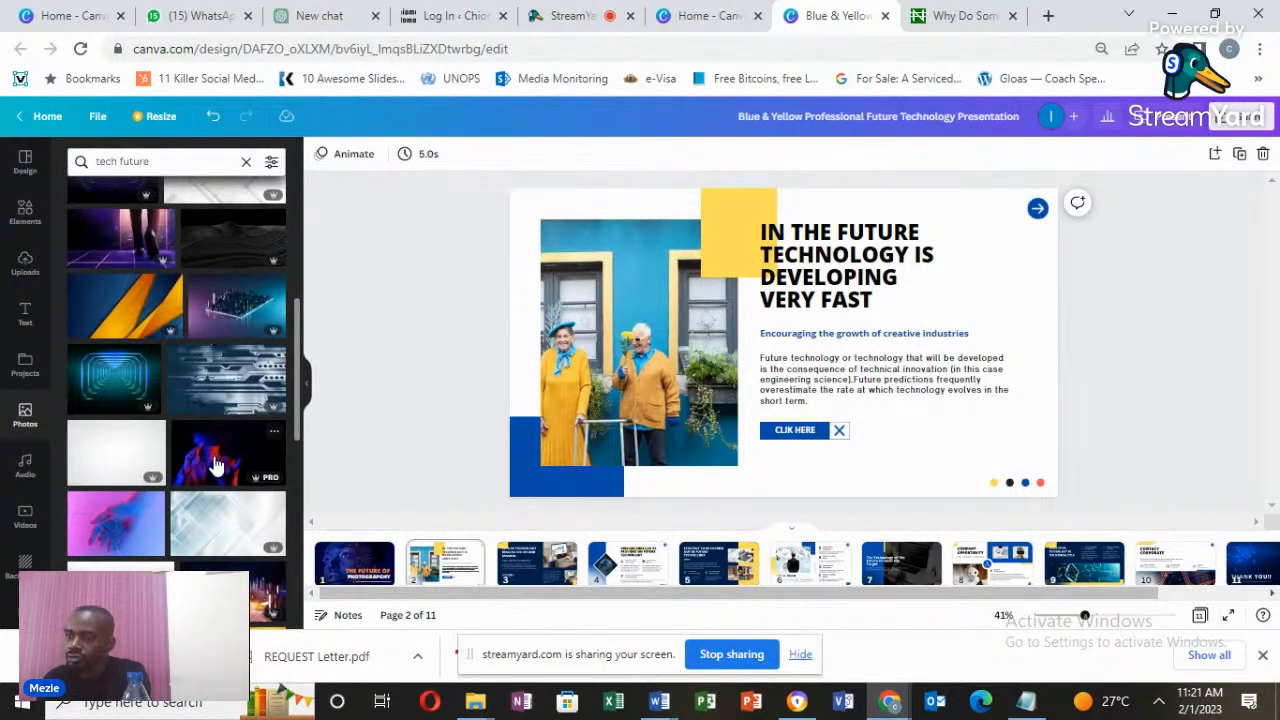
pyautogui.scroll(-3, 214, 460)
pyautogui.scroll(-3, 214, 457)
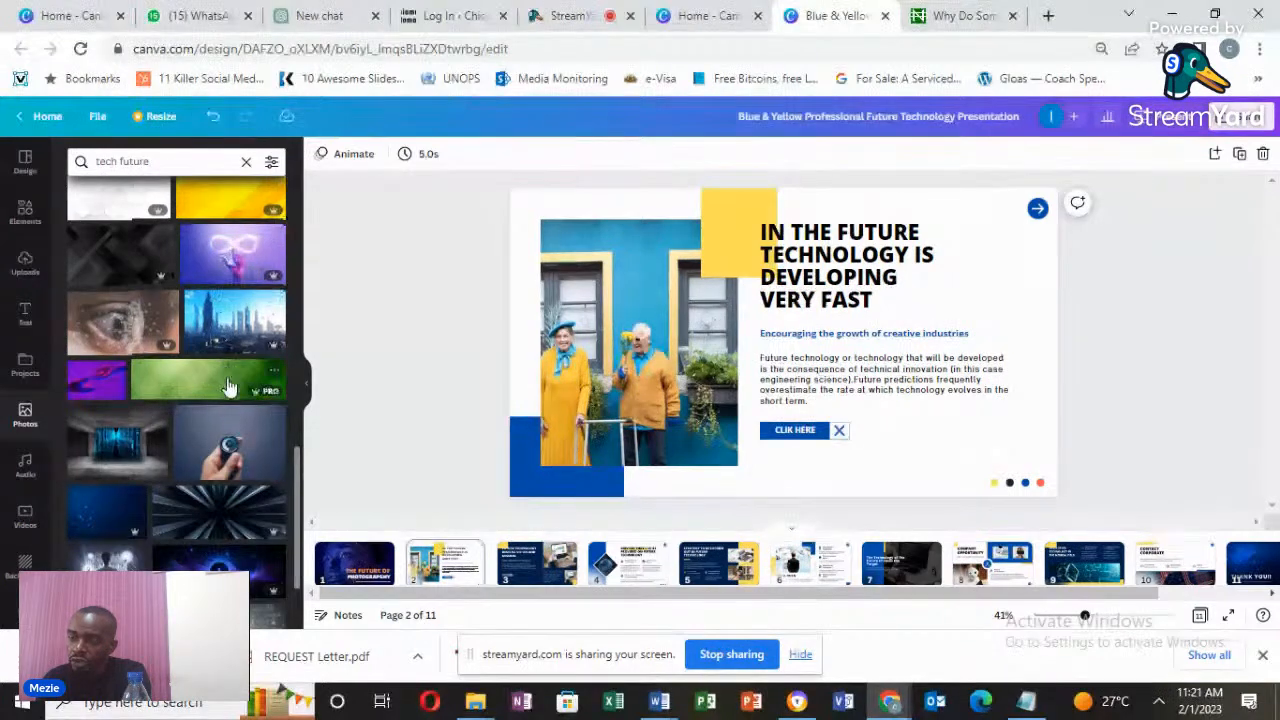
pyautogui.scroll(-1, 228, 387)
pyautogui.scroll(-3, 228, 387)
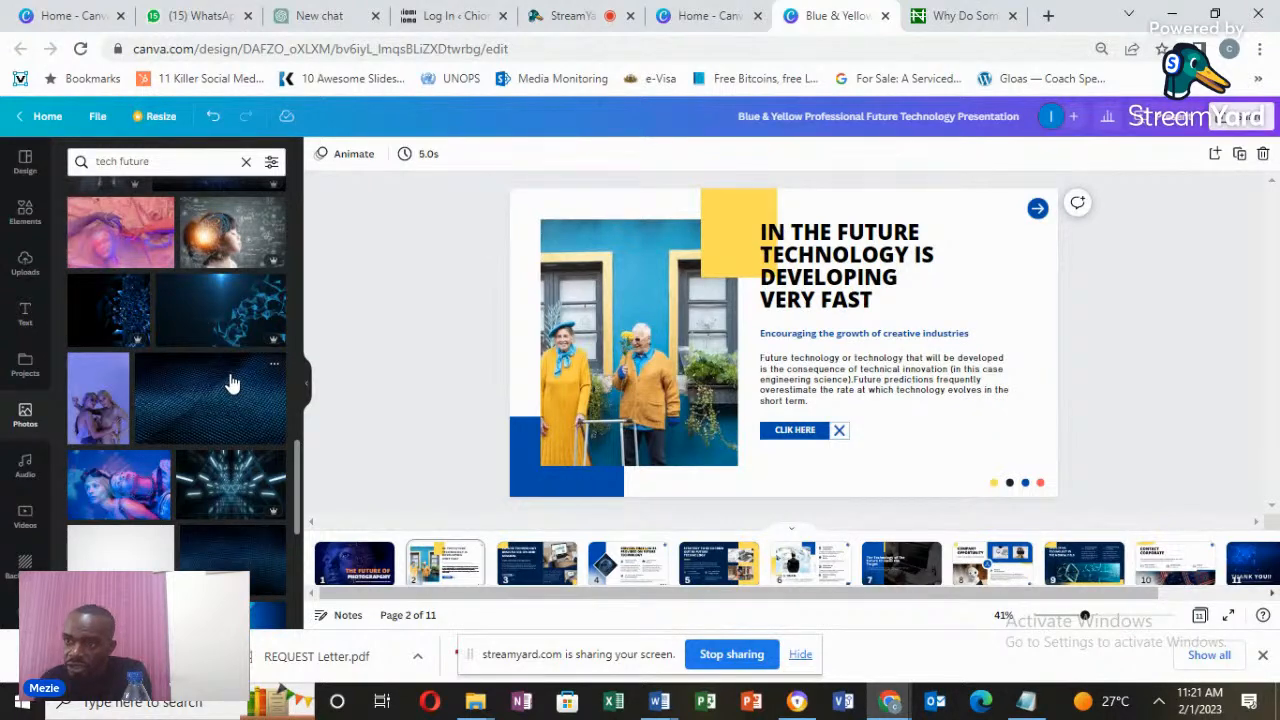
pyautogui.scroll(-1, 246, 420)
pyautogui.scroll(-4, 265, 310)
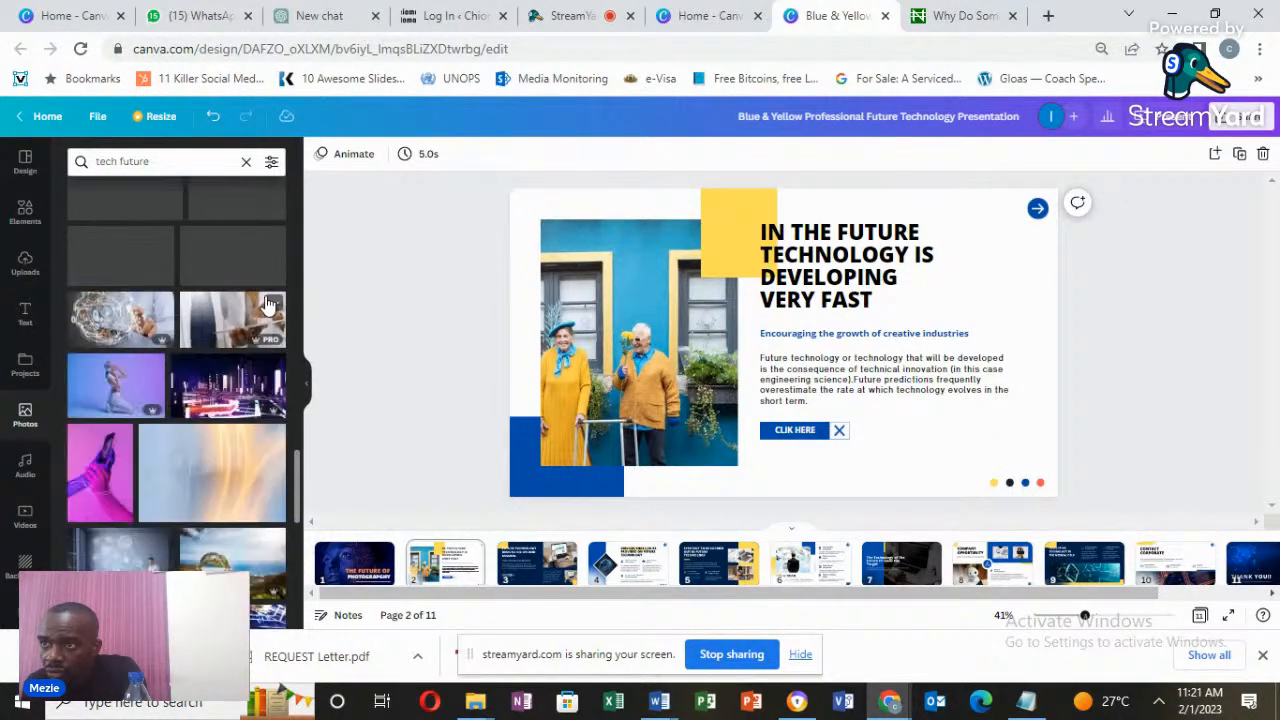
pyautogui.scroll(-3, 268, 305)
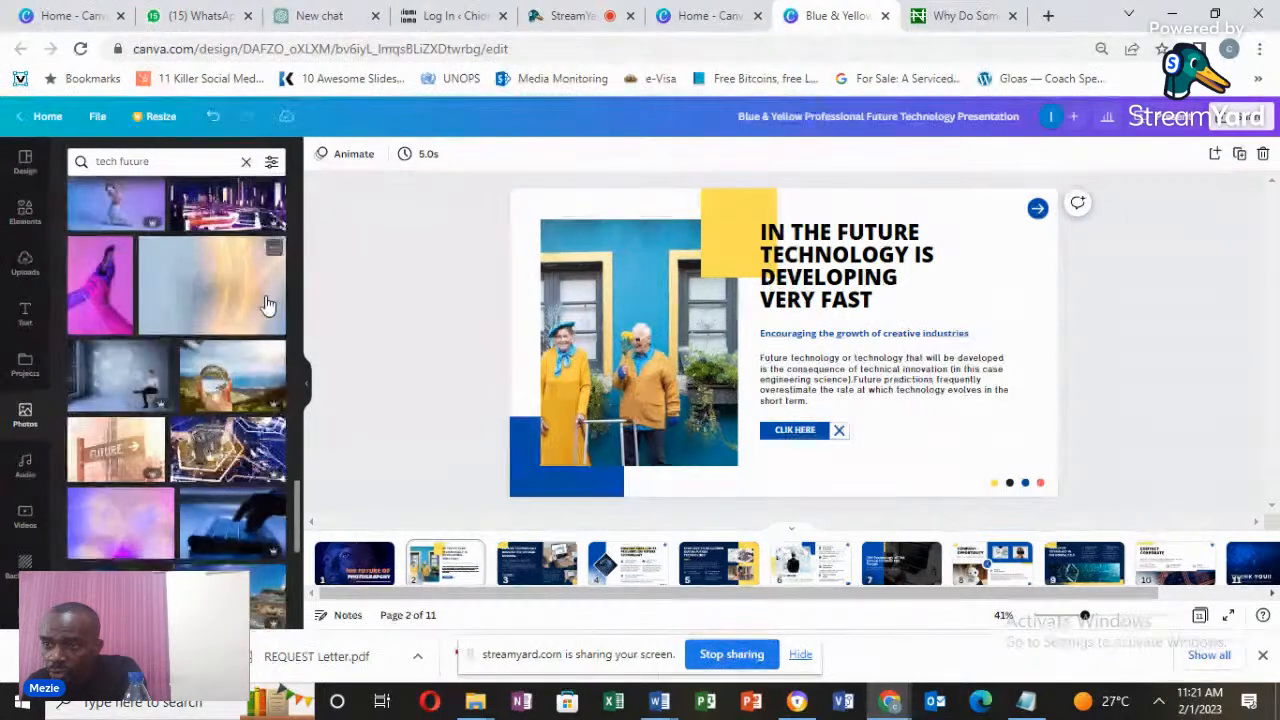
pyautogui.scroll(-4, 268, 305)
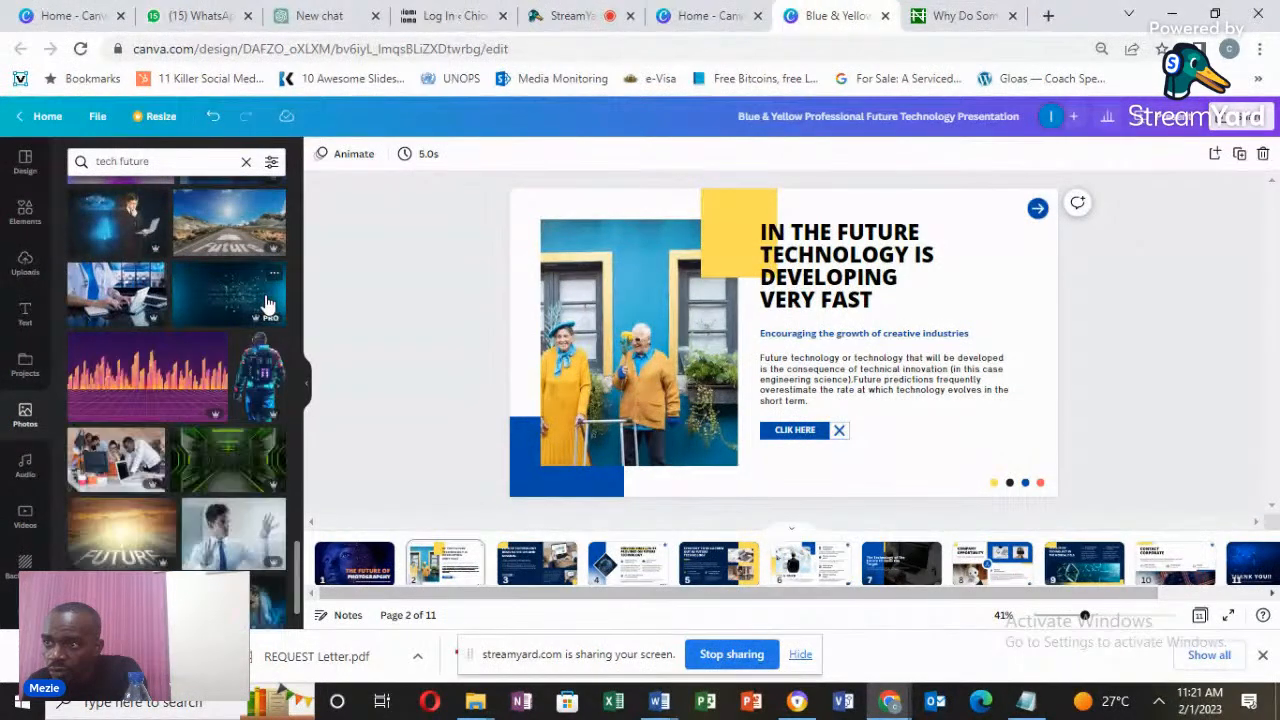
pyautogui.moveTo(663, 388); pyautogui.dragTo(701, 377)
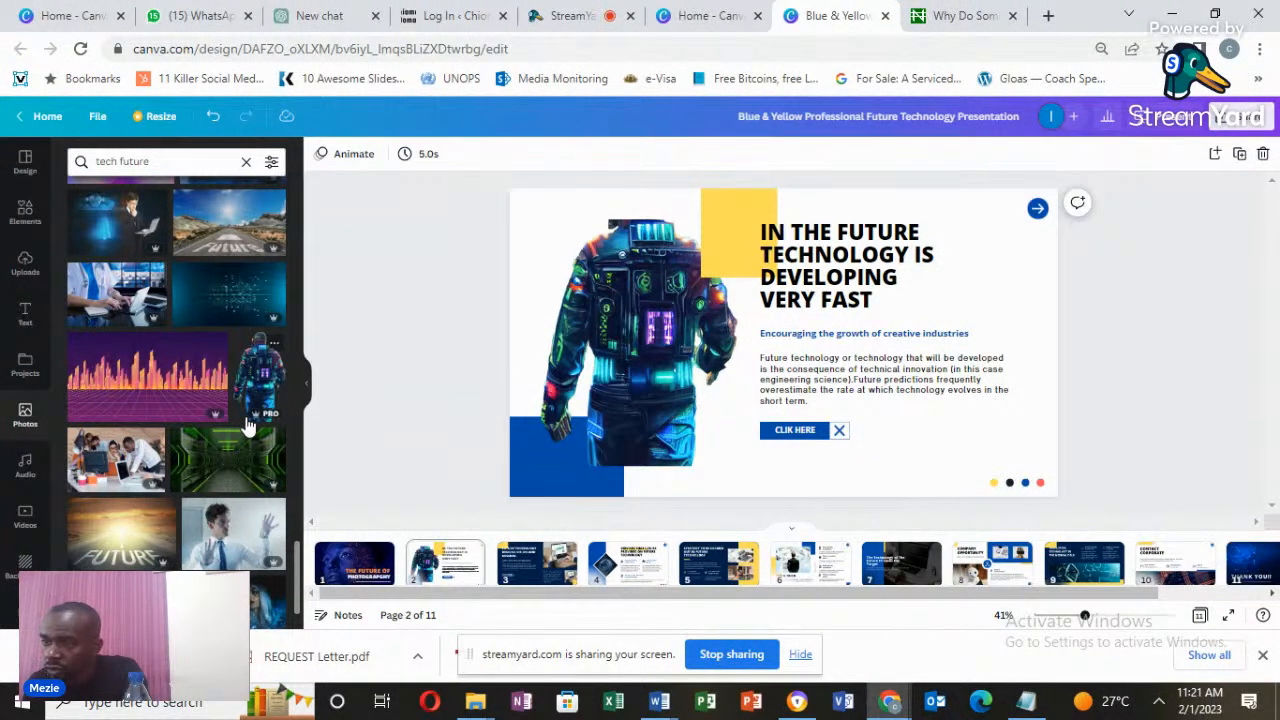
# Try two search results in page 2's picture frame: the woman overlaid with glowing code and the futuristic night city skyline.
pyautogui.moveTo(267, 605); pyautogui.dragTo(643, 378)
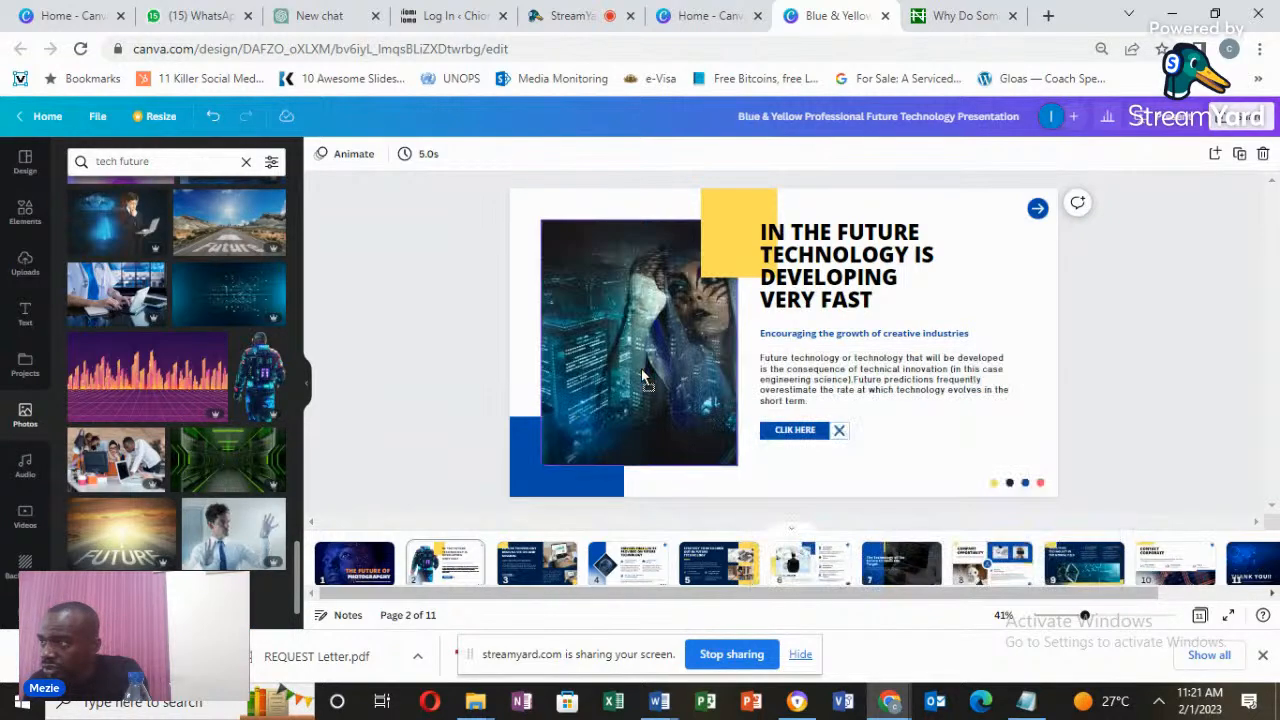
pyautogui.scroll(-1, 240, 460)
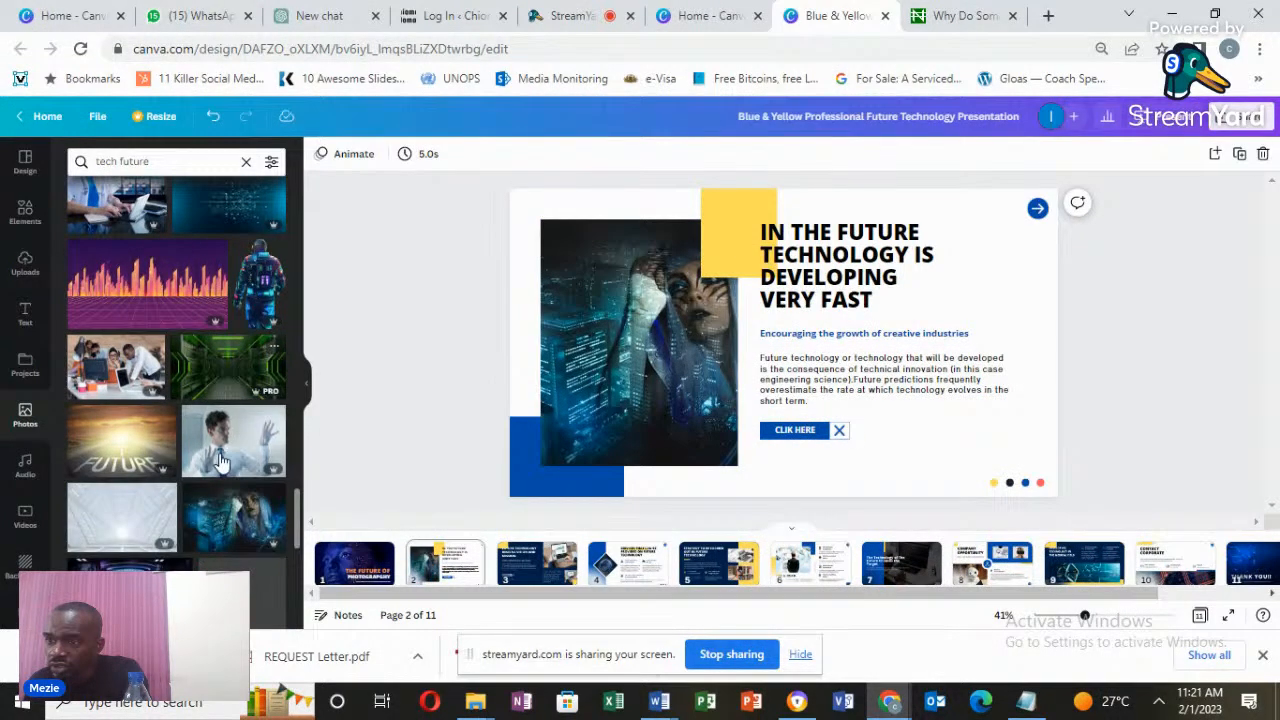
pyautogui.scroll(-1, 220, 462)
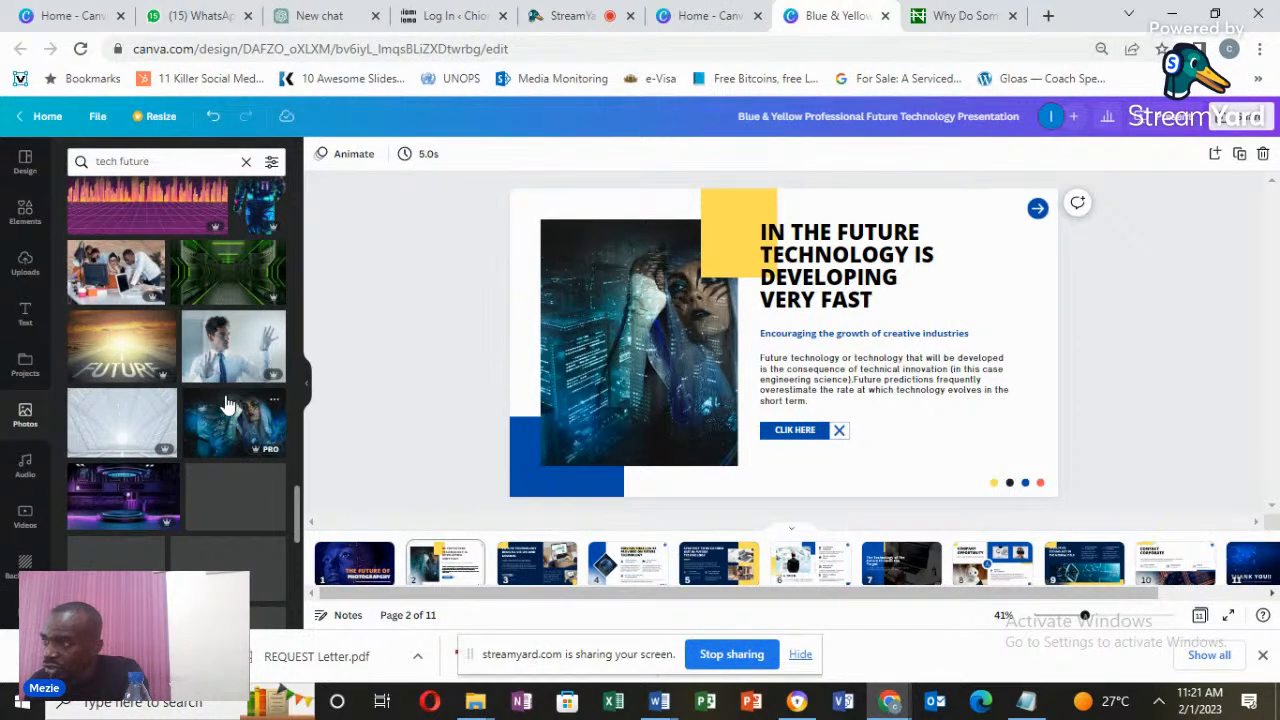
pyautogui.scroll(-1, 208, 365)
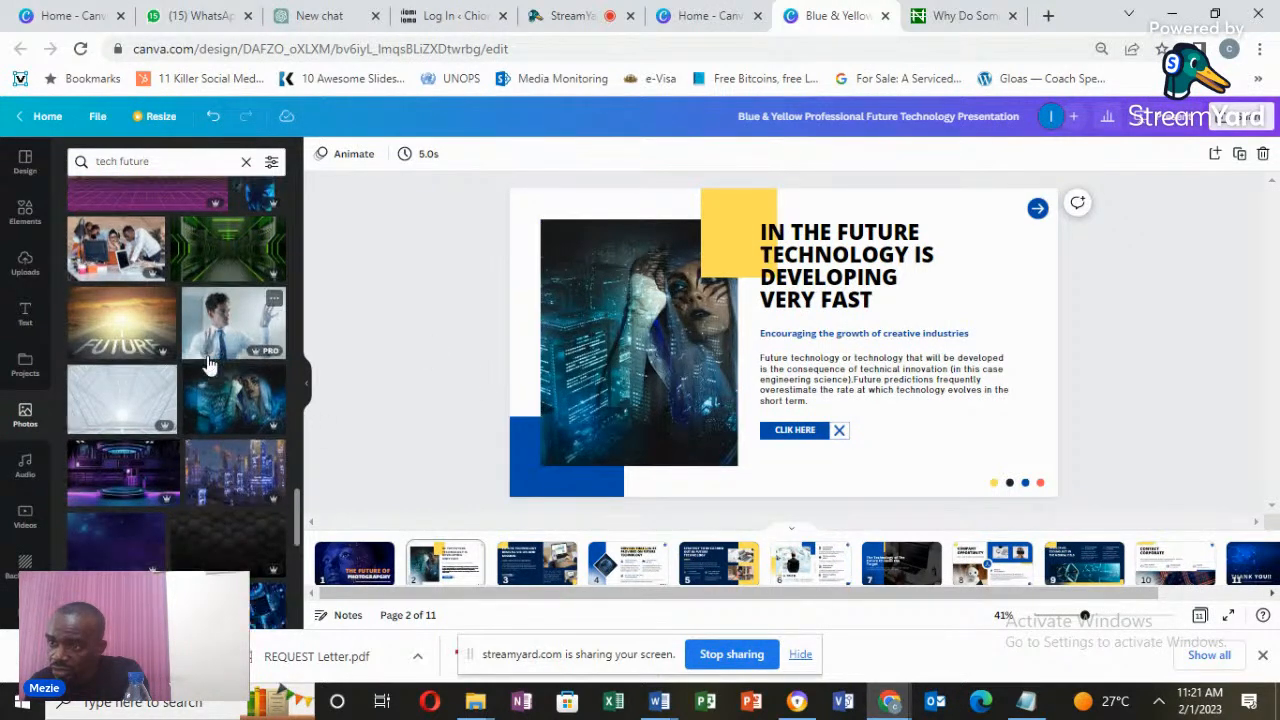
pyautogui.scroll(-3, 208, 365)
pyautogui.moveTo(229, 243); pyautogui.dragTo(626, 360)
# Try the circuit-patterned head photo and the kneeling woman with headphones in page 2's picture frame.
pyautogui.scroll(-3, 221, 418)
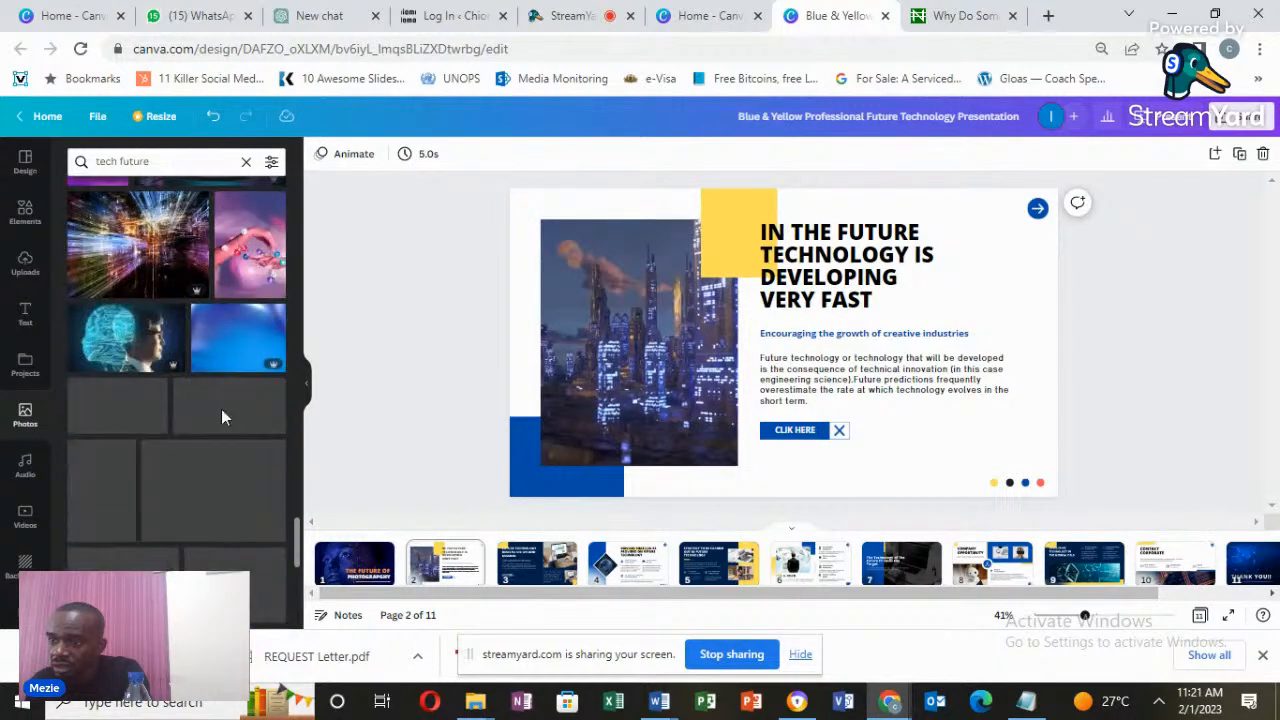
pyautogui.moveTo(137, 372); pyautogui.dragTo(666, 371)
pyautogui.scroll(-3, 167, 390)
pyautogui.scroll(-3, 167, 392)
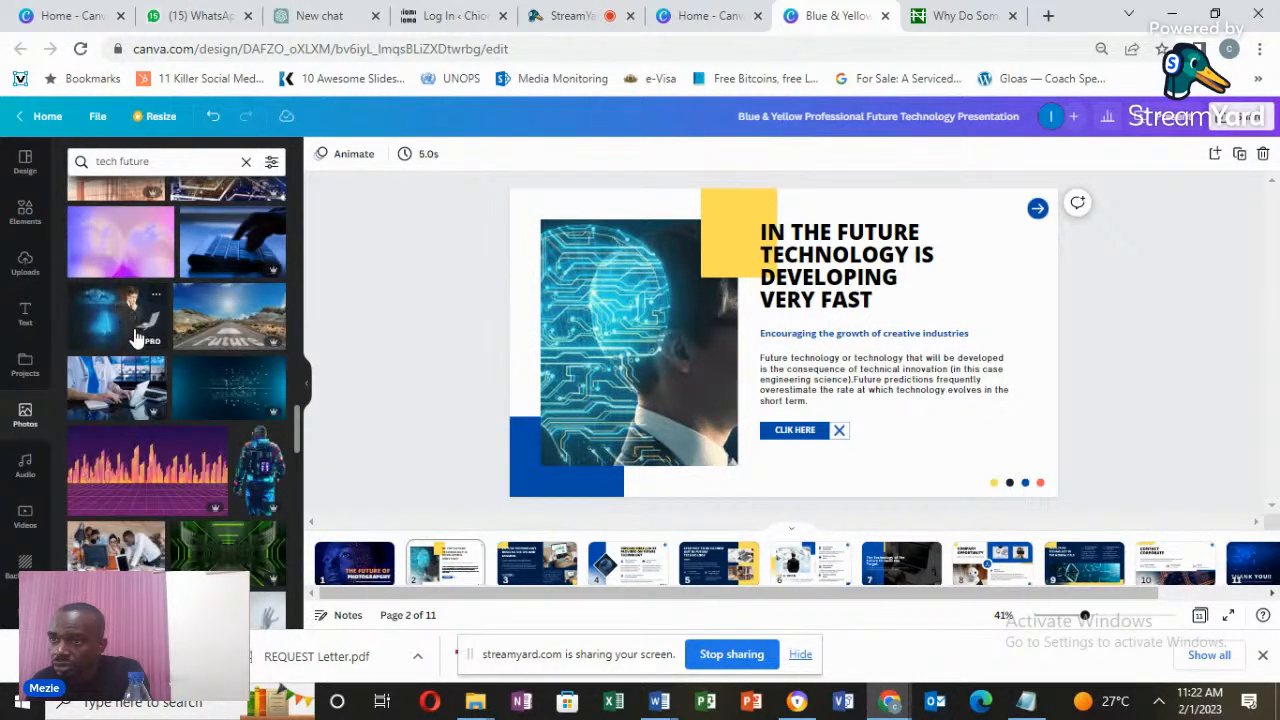
pyautogui.scroll(5, 130, 330)
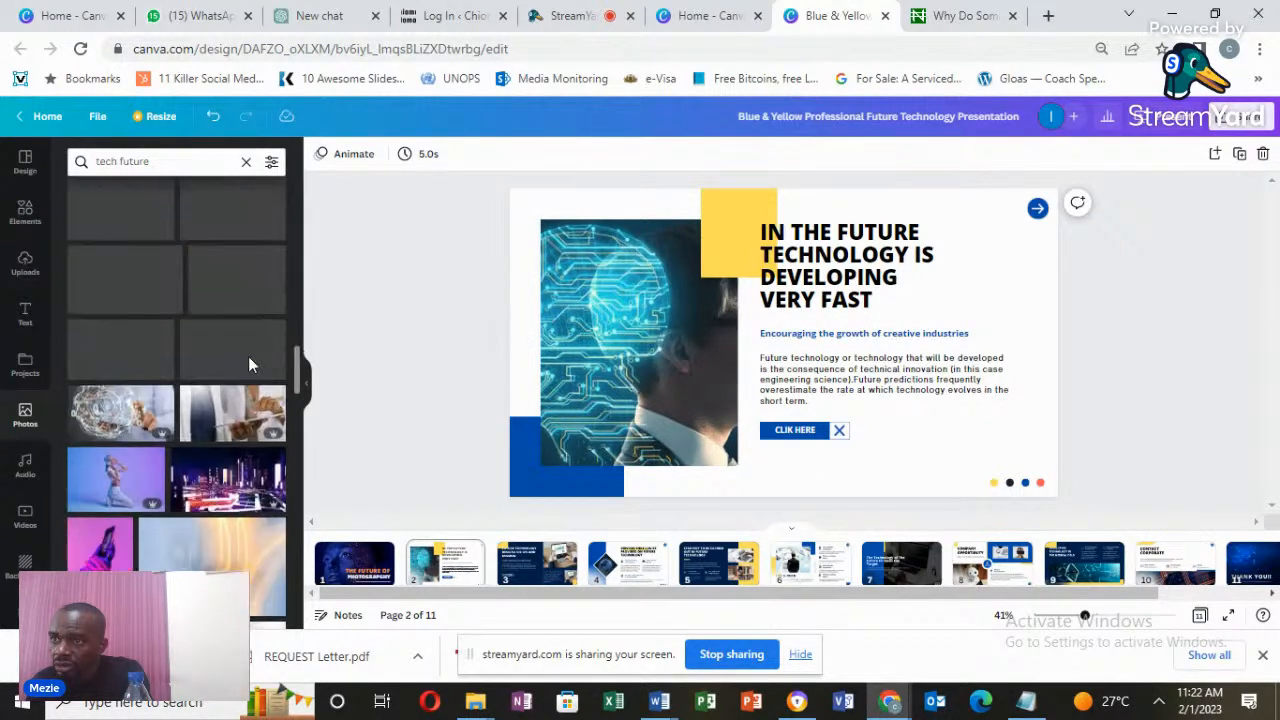
pyautogui.moveTo(87, 508); pyautogui.dragTo(617, 420)
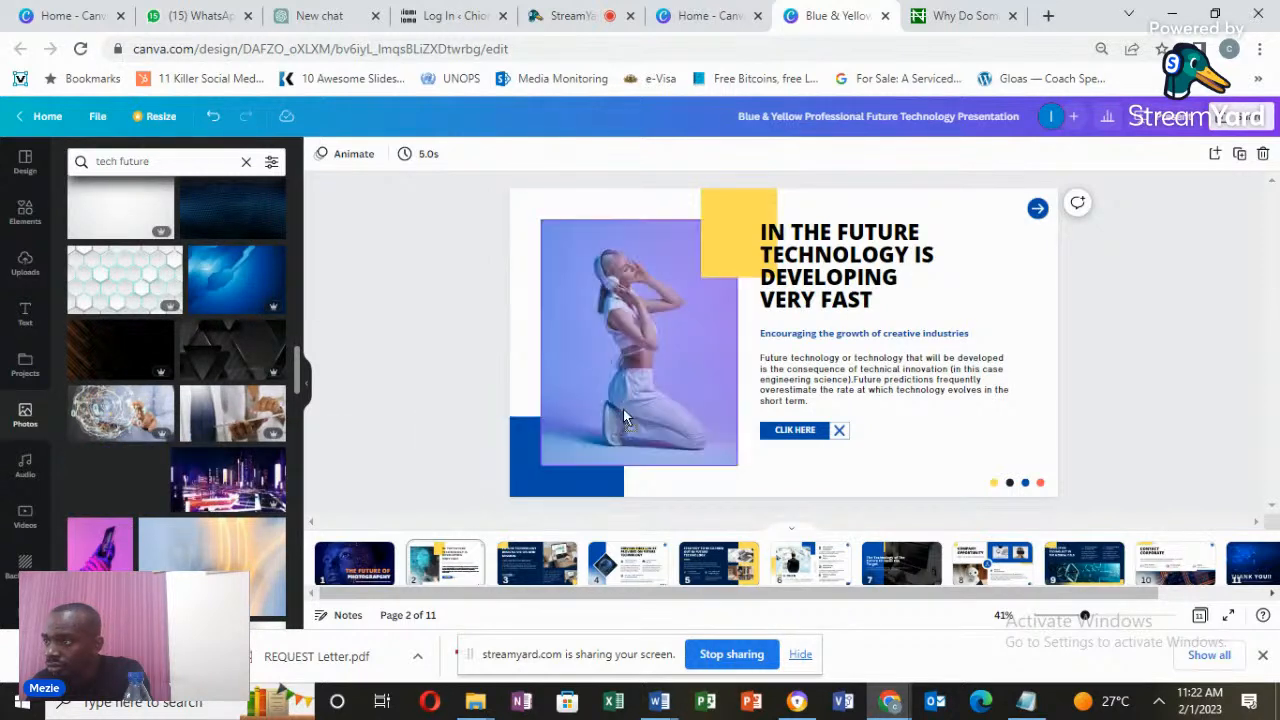
# Try the neon-lit couple photo and the photo of two women against a purple background in page 2's picture frame.
pyautogui.scroll(2, 190, 400)
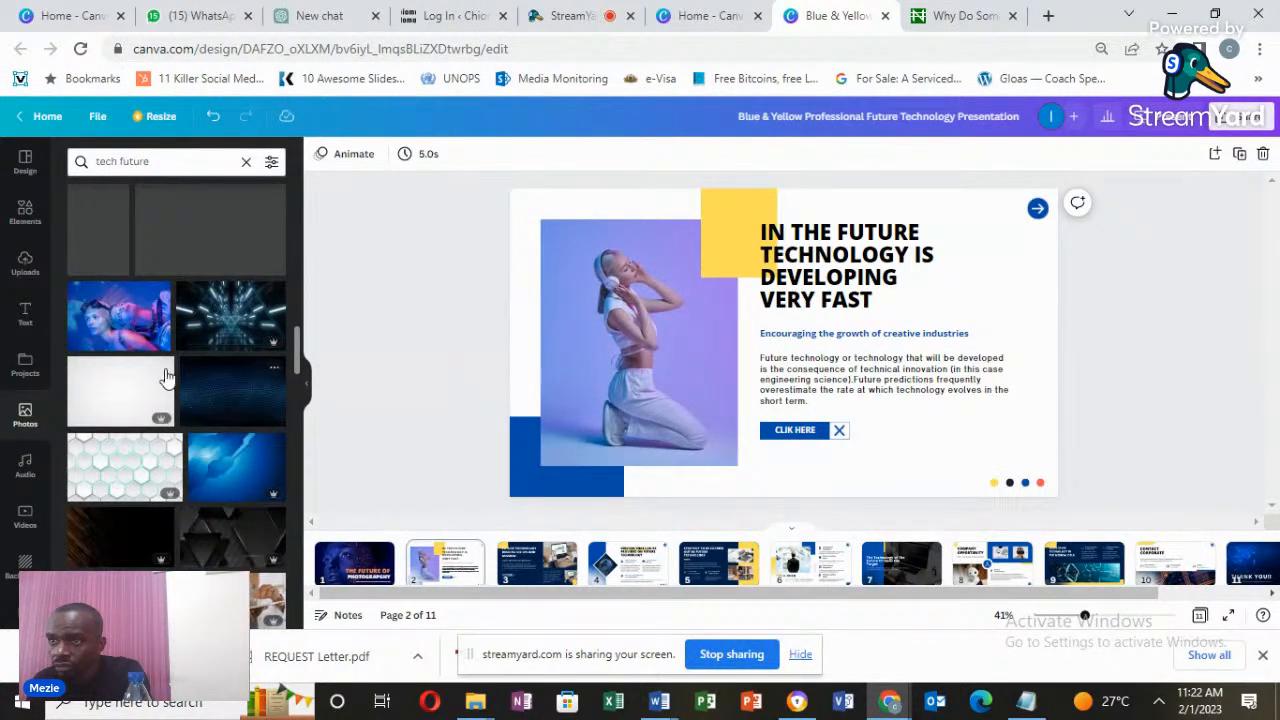
pyautogui.moveTo(145, 355); pyautogui.dragTo(720, 371)
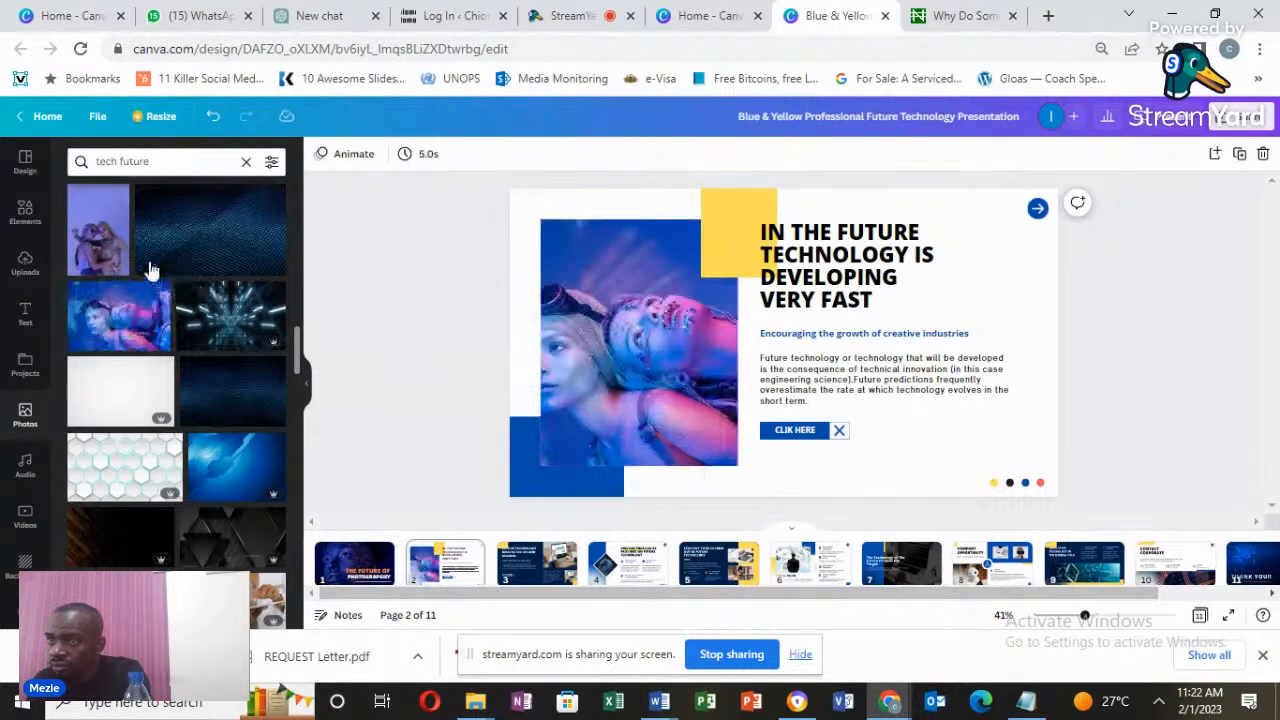
pyautogui.moveTo(534, 291); pyautogui.dragTo(717, 305)
# Try the photo of a hand touching a glowing infinity symbol in page 2's picture frame.
pyautogui.scroll(3, 252, 302)
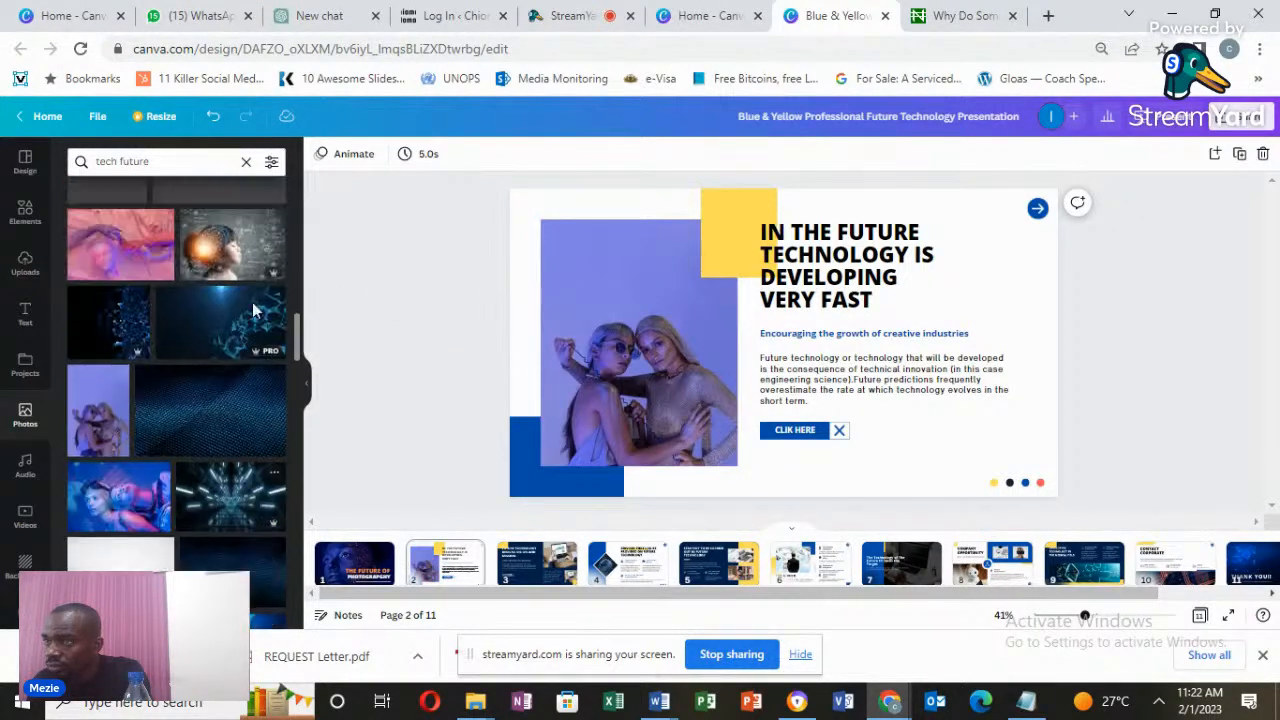
pyautogui.scroll(5, 252, 302)
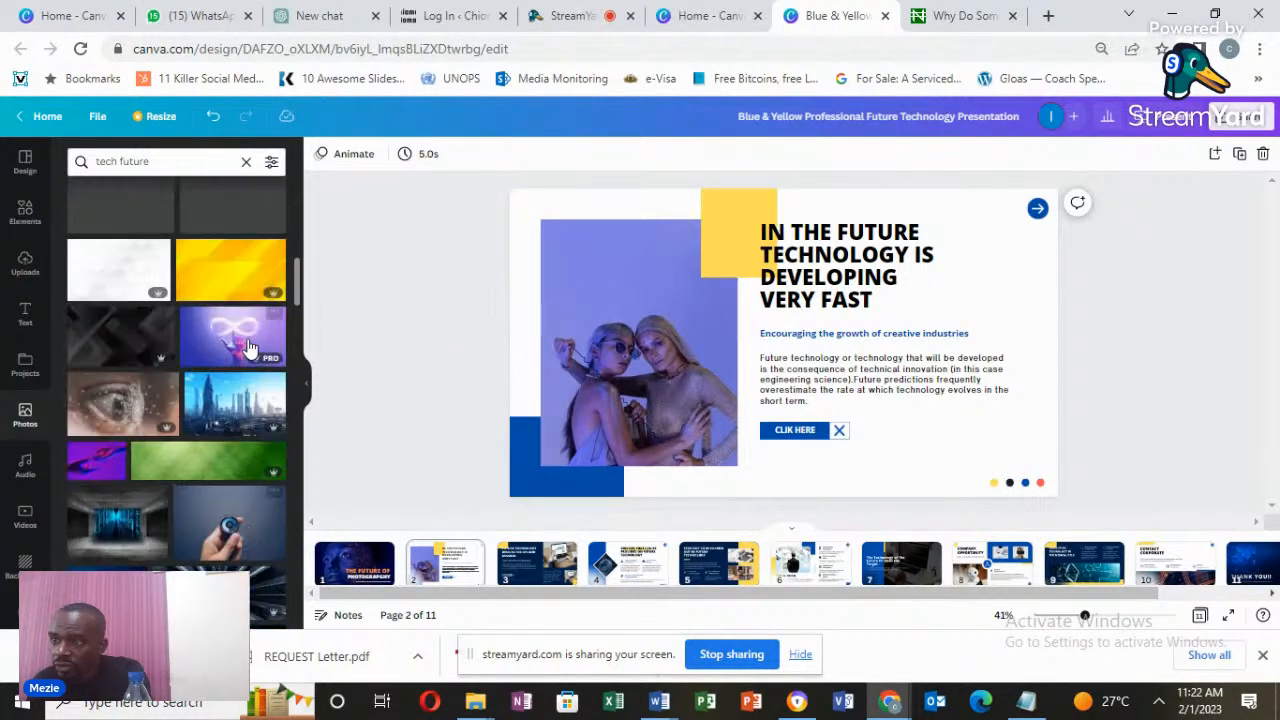
pyautogui.scroll(3, 250, 345)
pyautogui.moveTo(252, 527); pyautogui.dragTo(660, 425)
# Fill page 2's picture frame with the photo of the woman in glowing virtual-reality glasses, and reposition it to show her whole face.
pyautogui.scroll(3, 240, 413)
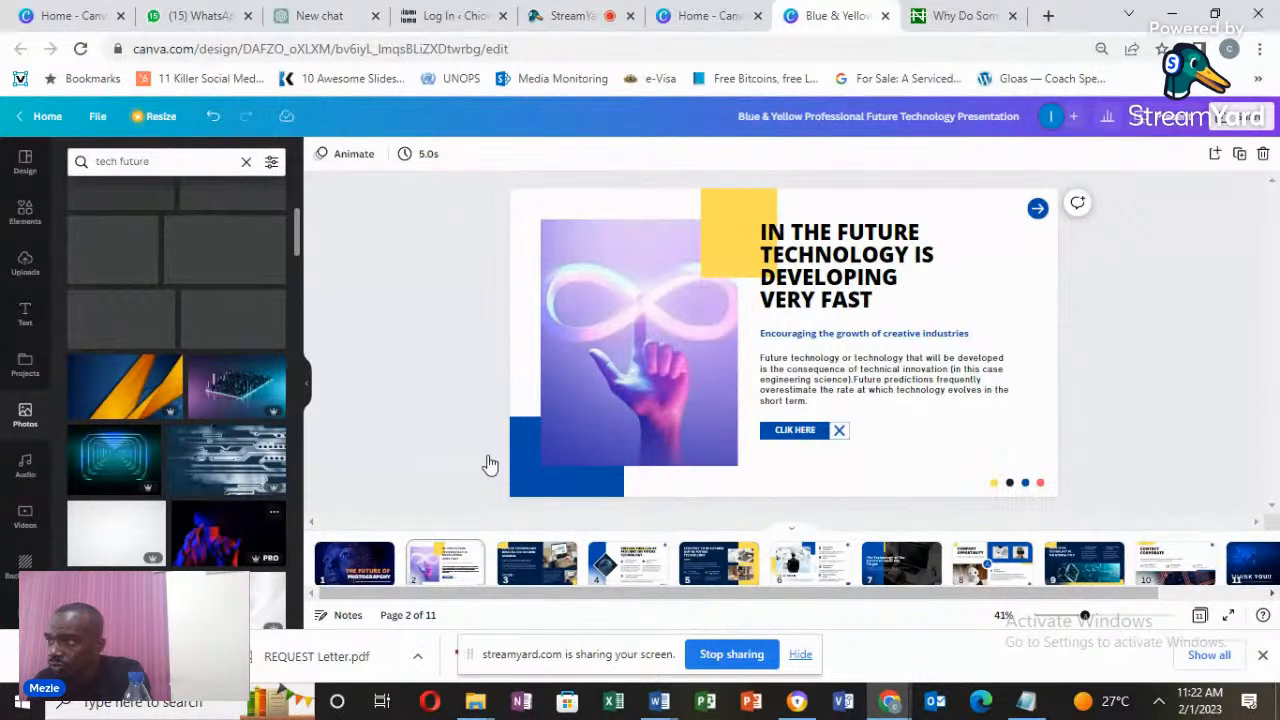
pyautogui.hotkey('ctrl', 'z')
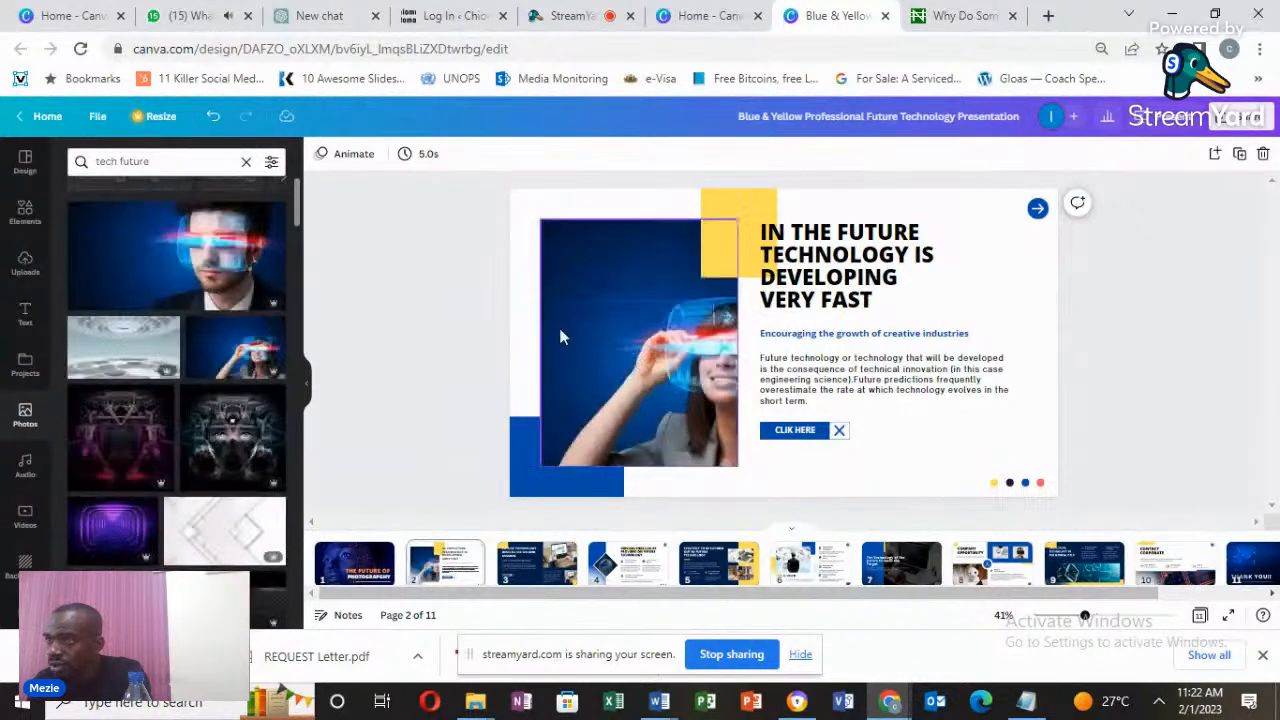
pyautogui.doubleClick(663, 386)
pyautogui.moveTo(663, 385); pyautogui.dragTo(564, 375)
pyautogui.click(1170, 404)
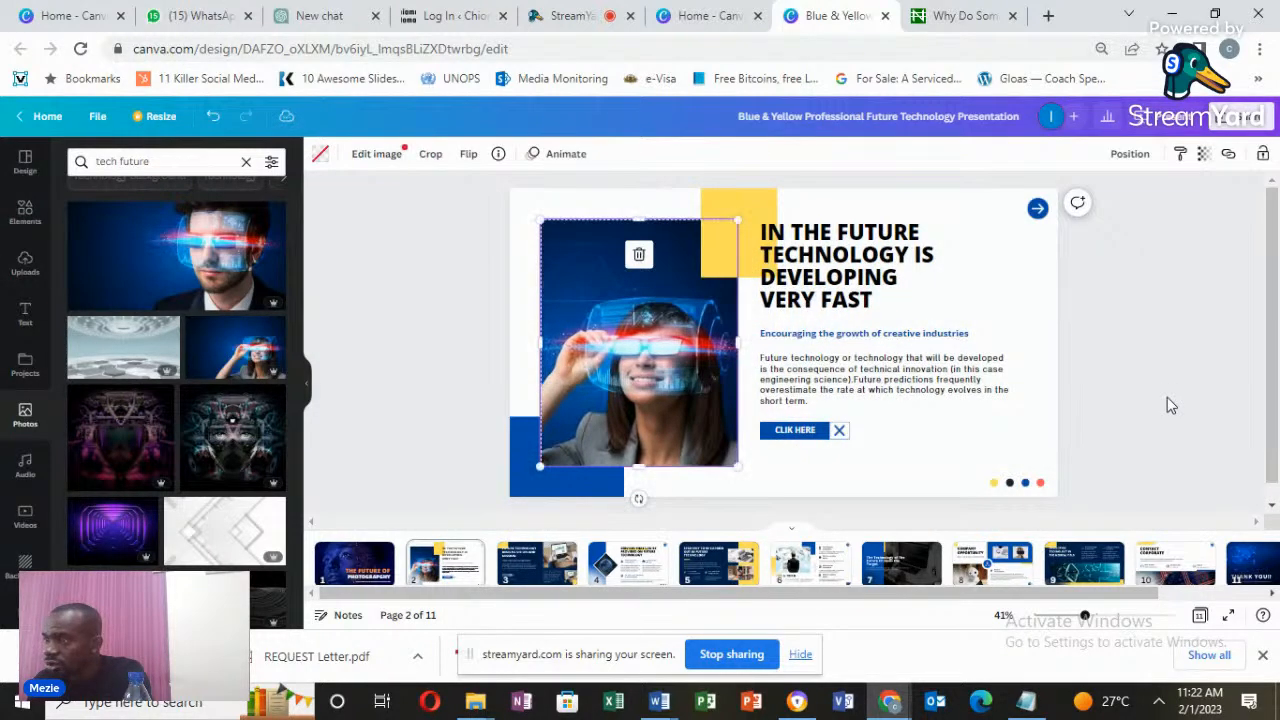
pyautogui.click(417, 331)
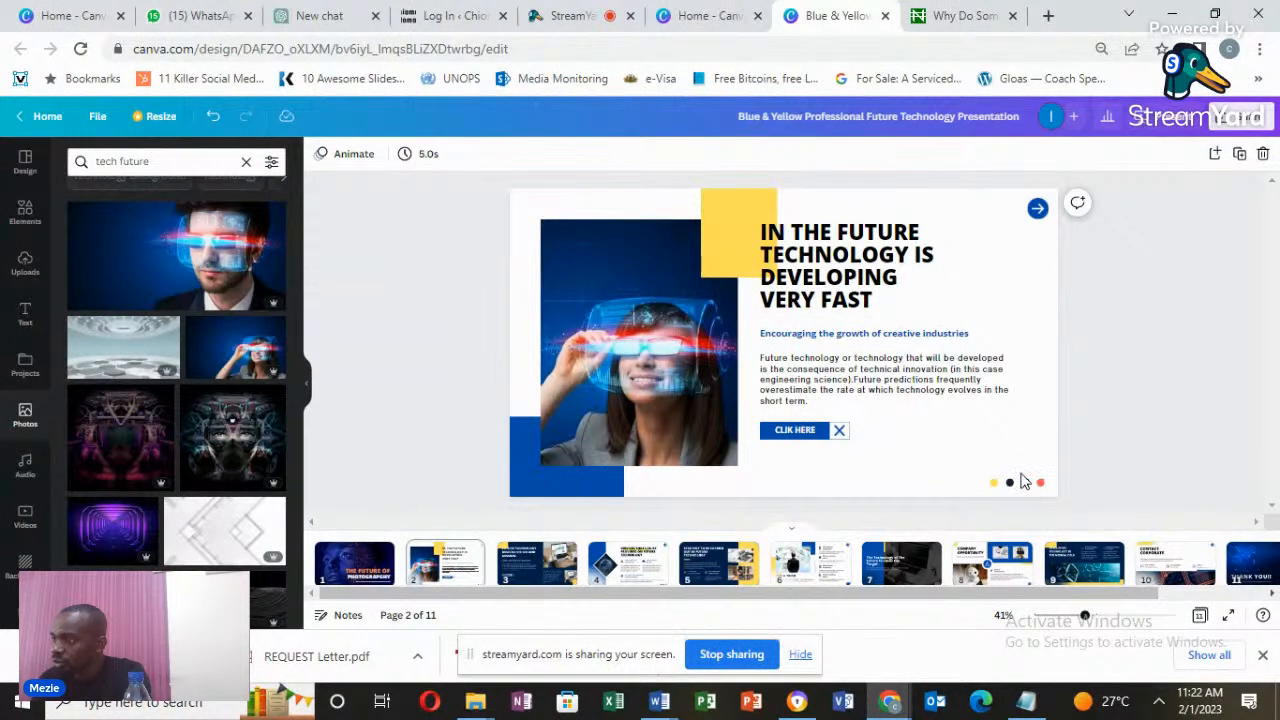
# Try the photo of the man in a glowing futuristic visor in page 2's picture frame, shifted to show his face.
pyautogui.moveTo(176, 258); pyautogui.dragTo(548, 317)
pyautogui.doubleClick(612, 316)
pyautogui.click(1126, 330)
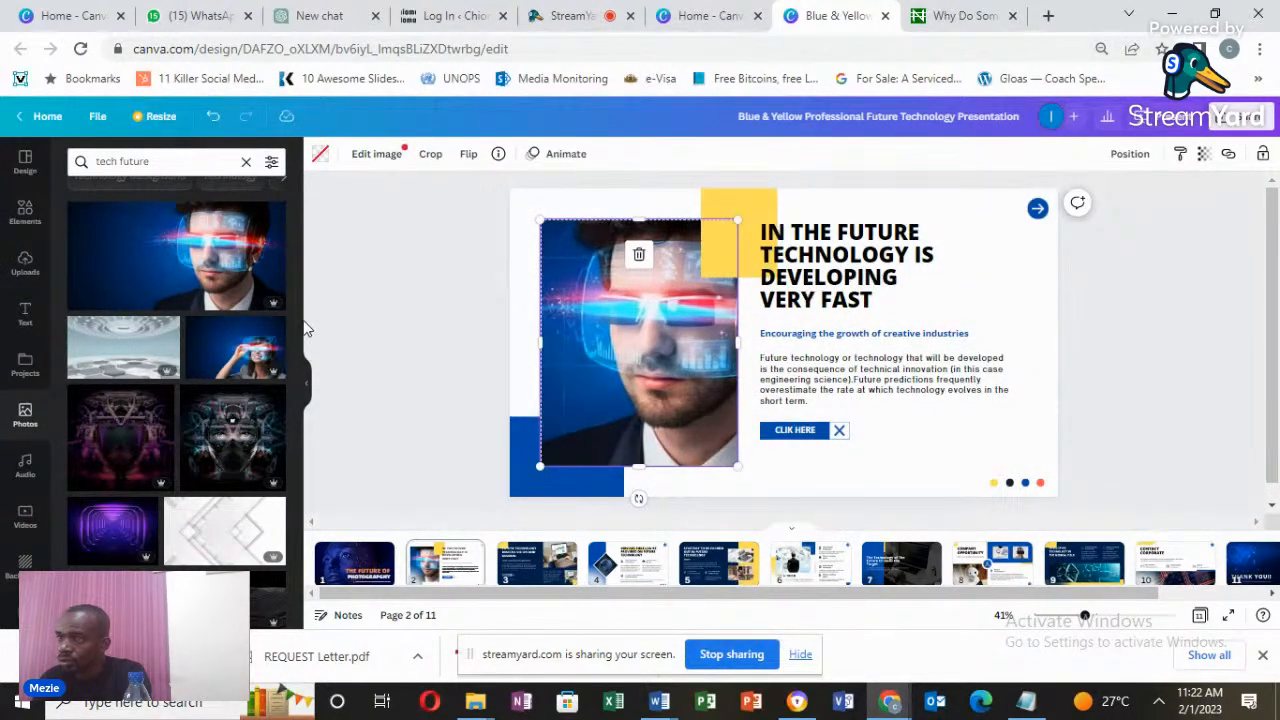
# Replace the man's photo on page 2 with the woman in glowing virtual-reality glasses, and reposition it to show her whole face.
pyautogui.moveTo(234, 348); pyautogui.dragTo(583, 364)
pyautogui.doubleClick(659, 353)
pyautogui.click(1205, 342)
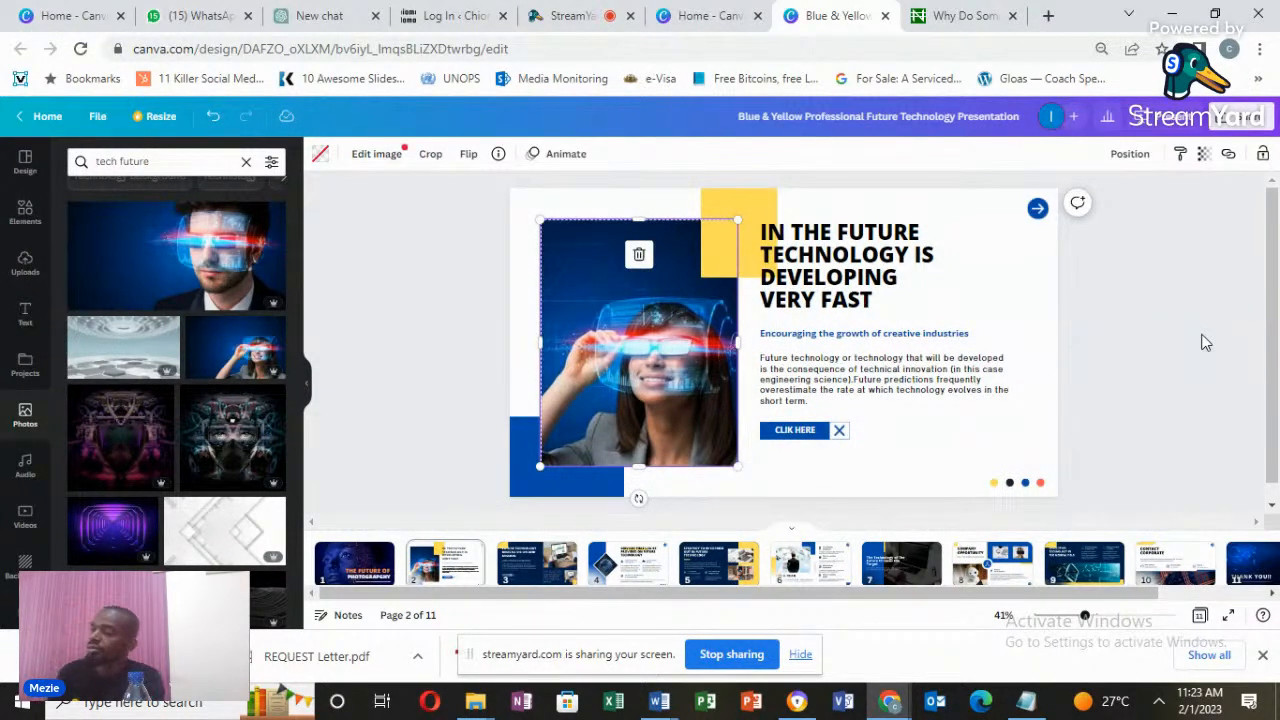
pyautogui.click(1178, 373)
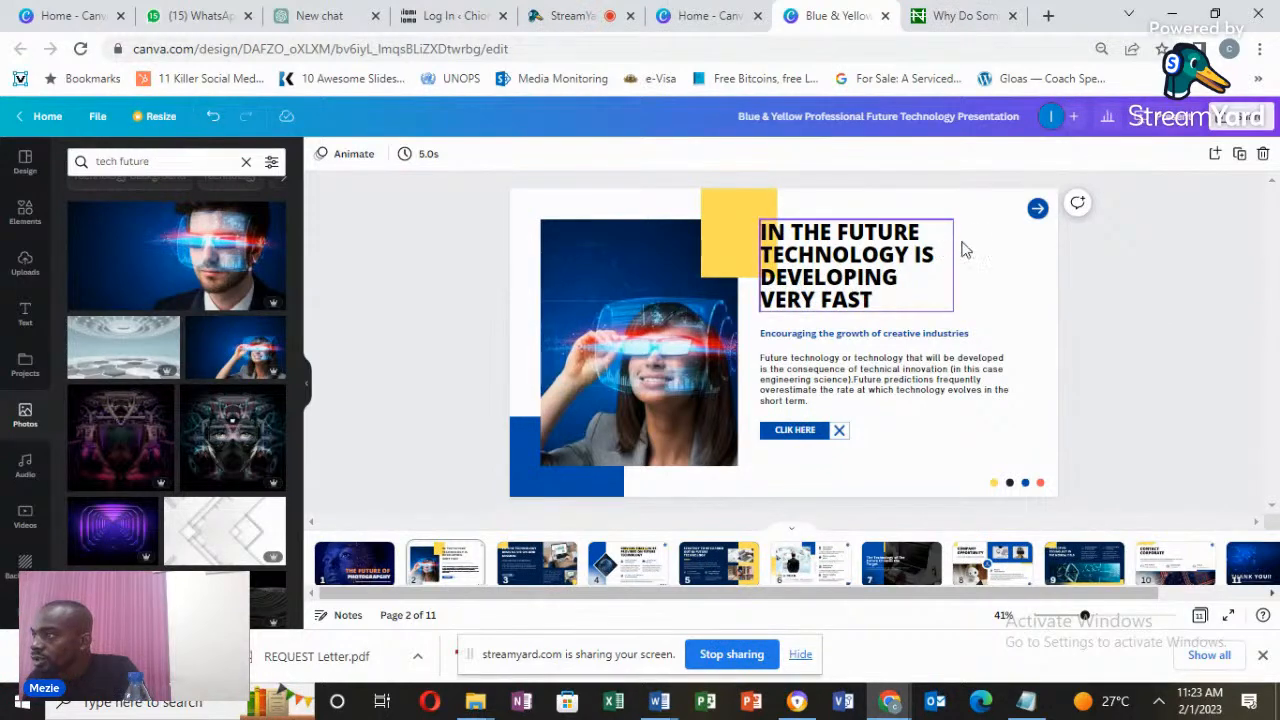
pyautogui.click(926, 258)
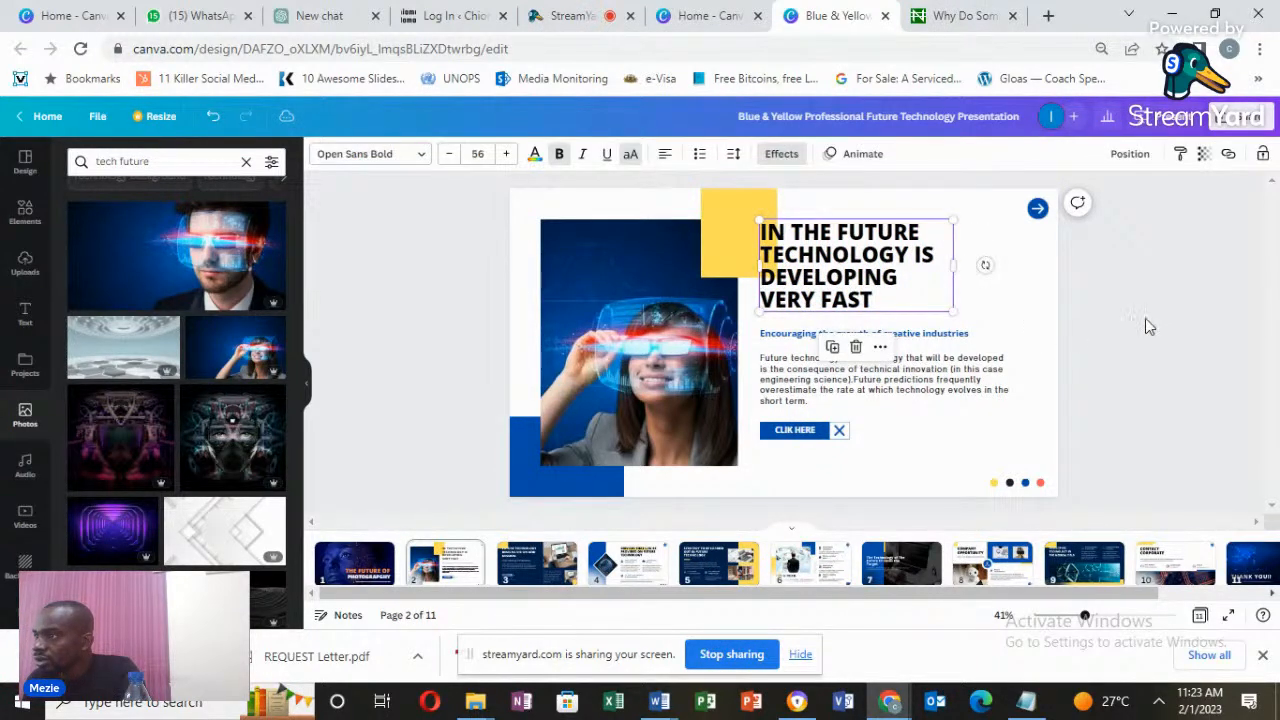
pyautogui.click(1145, 318)
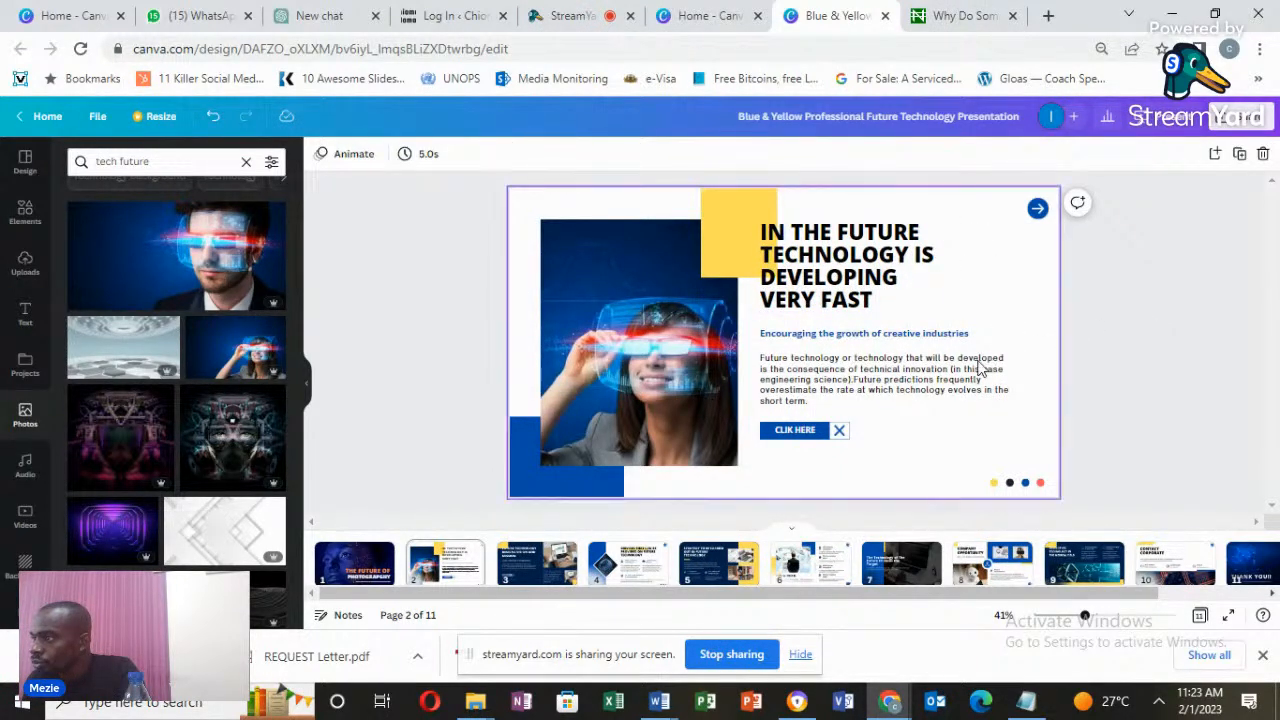
# Insert the missing space before "Future predictions" in page 2's body paragraph, and widen its text box slightly.
pyautogui.doubleClick(855, 388)
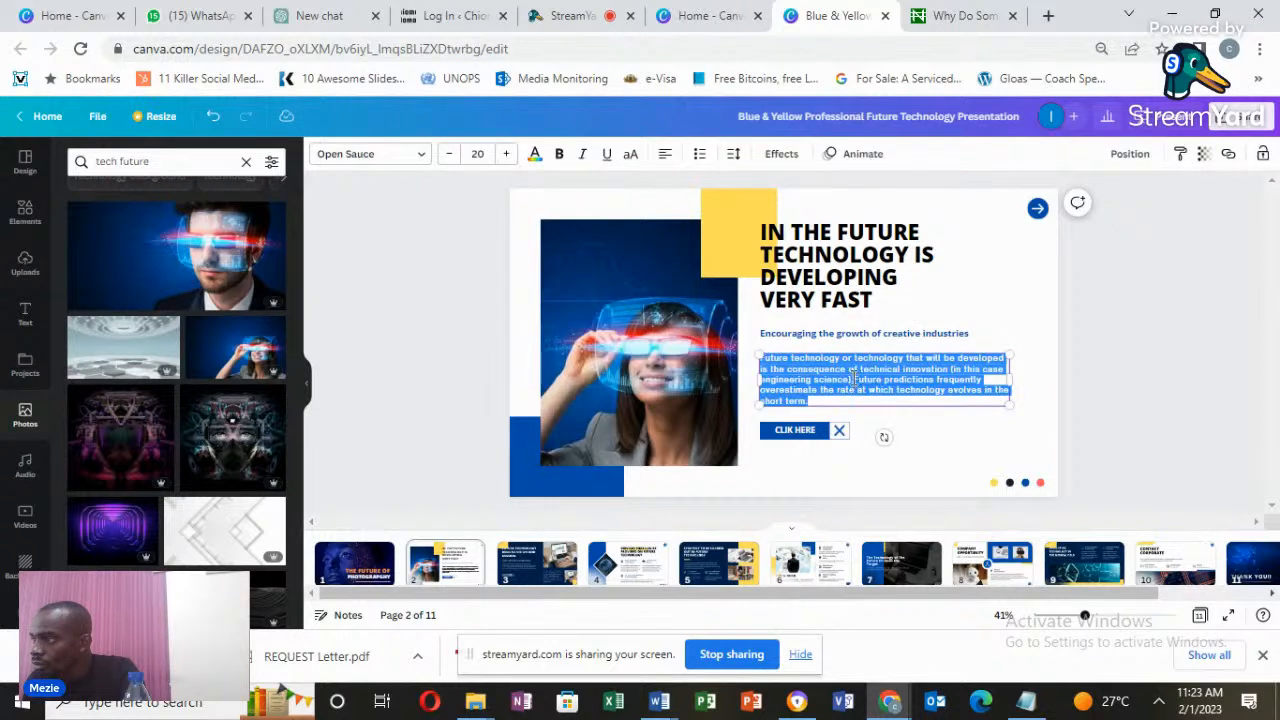
pyautogui.click(853, 378)
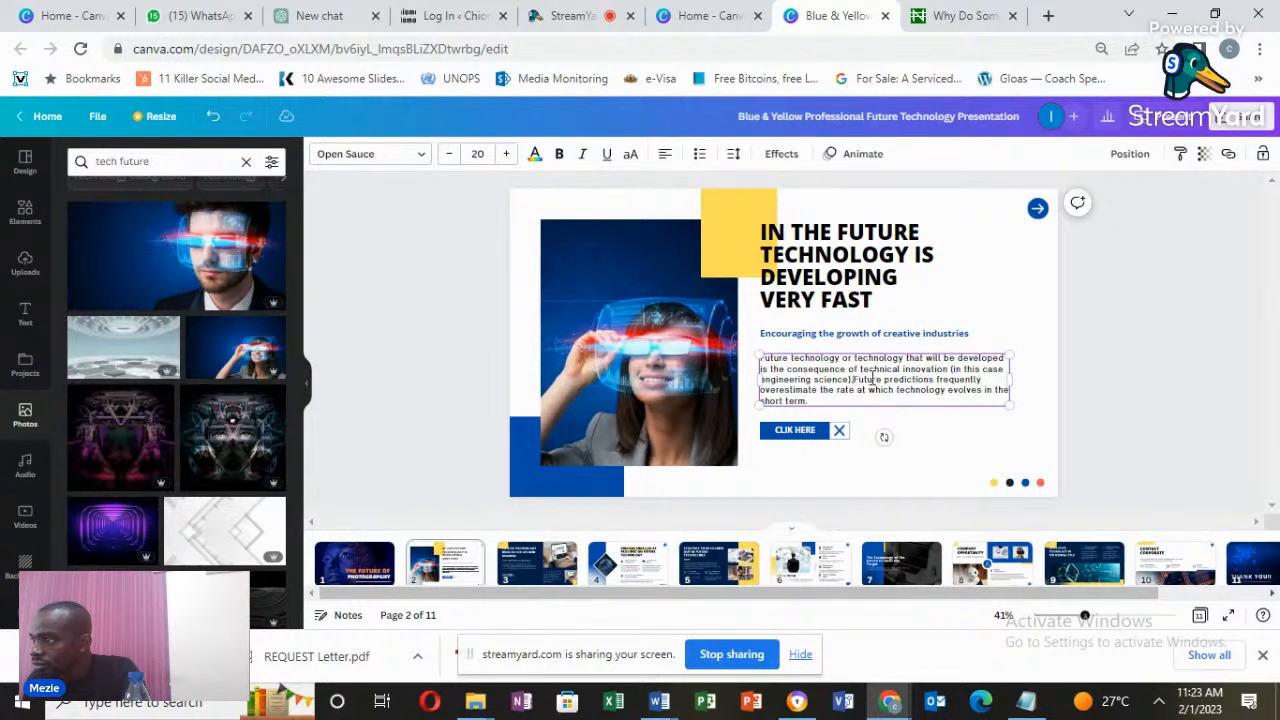
pyautogui.click(1114, 358)
pyautogui.click(1005, 385)
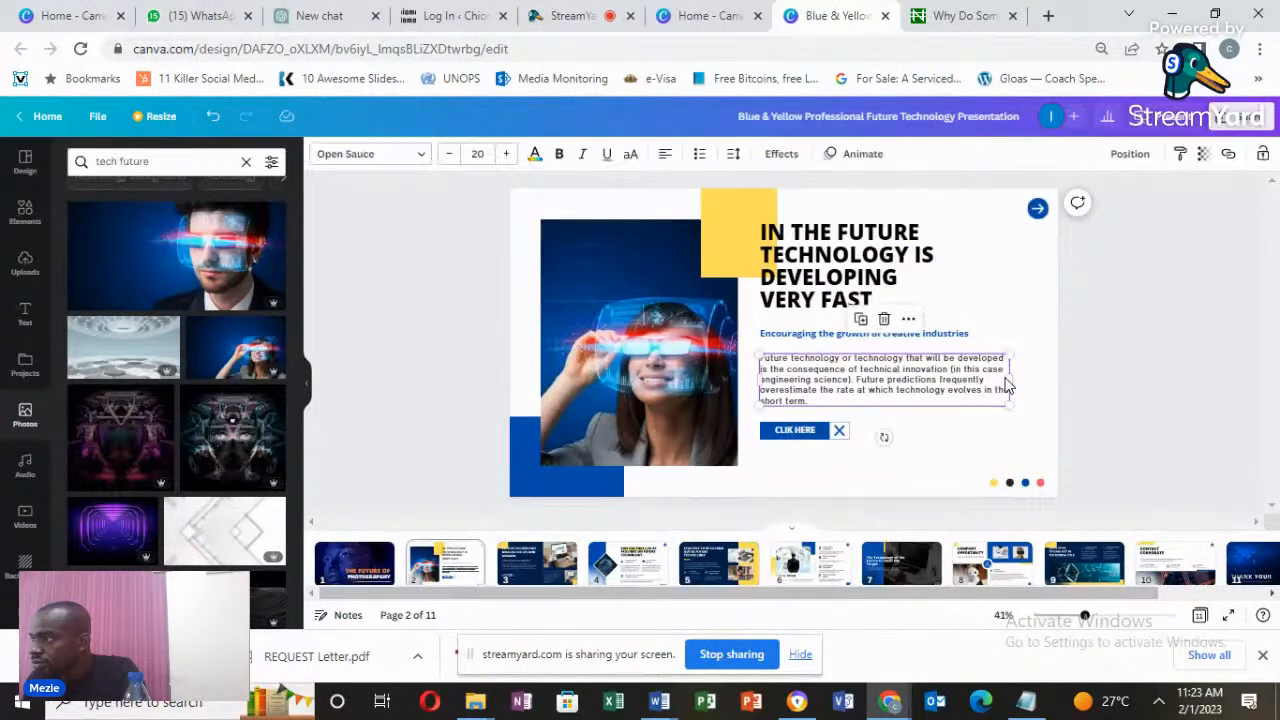
pyautogui.moveTo(1007, 378); pyautogui.dragTo(1030, 378)
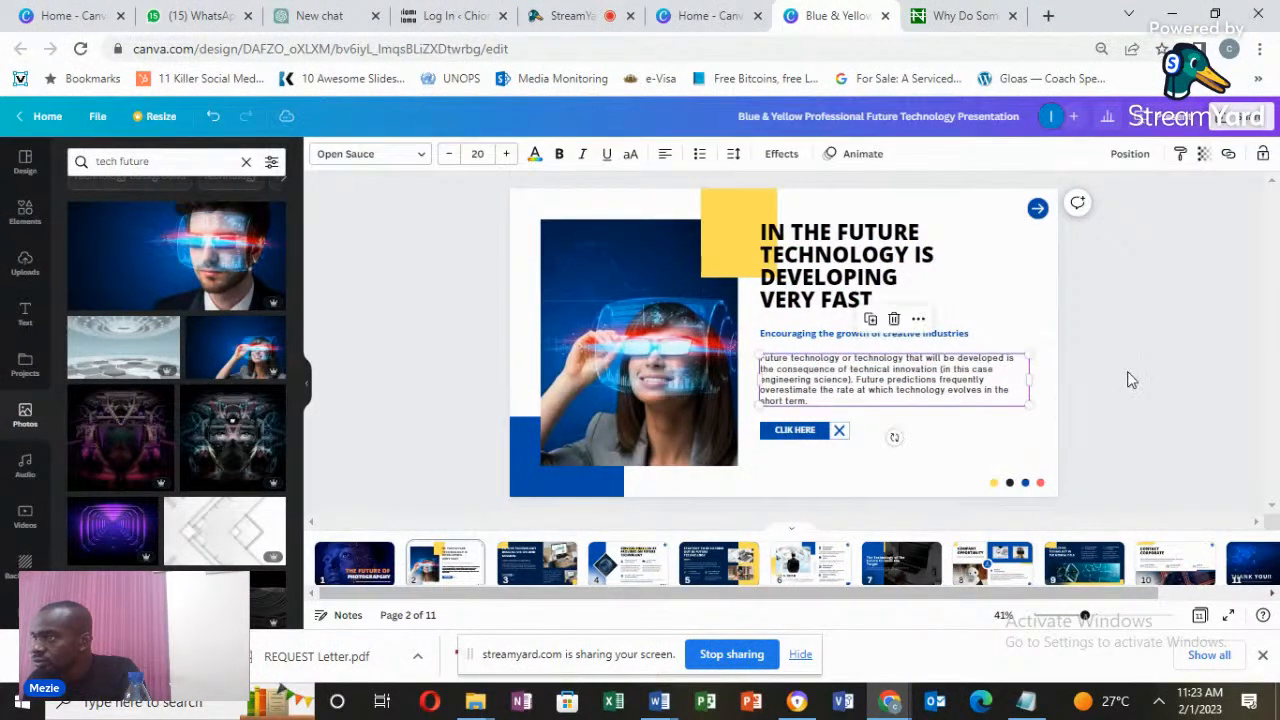
pyautogui.click(1131, 329)
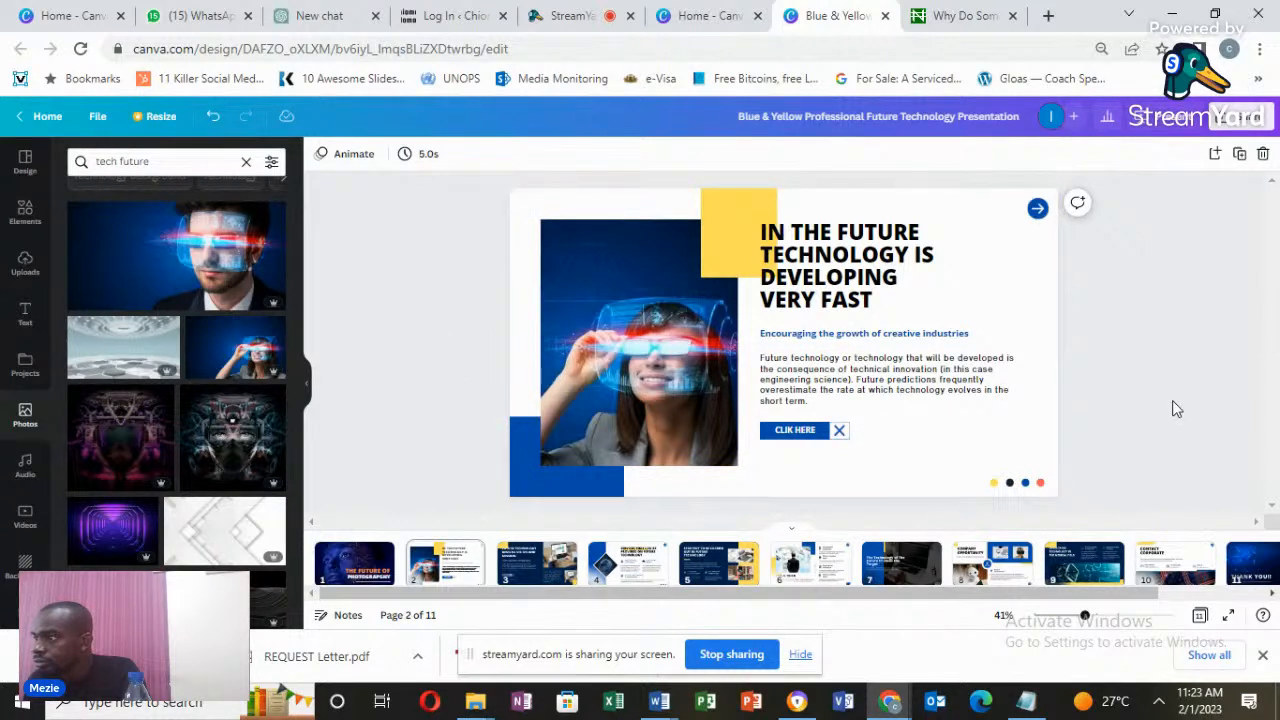
# Try blue, dark navy and black for the yellow square behind page 2's heading, and settle on white from the document colors.
pyautogui.click(853, 301)
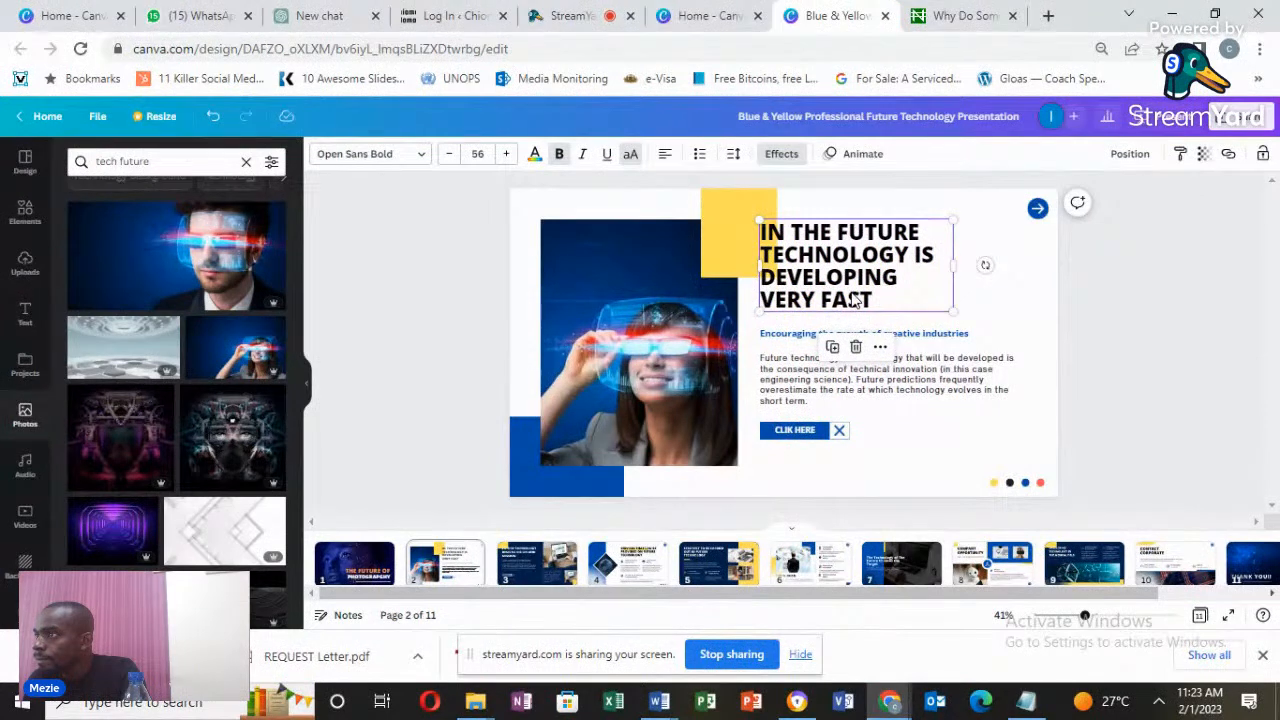
pyautogui.click(735, 244)
pyautogui.click(320, 153)
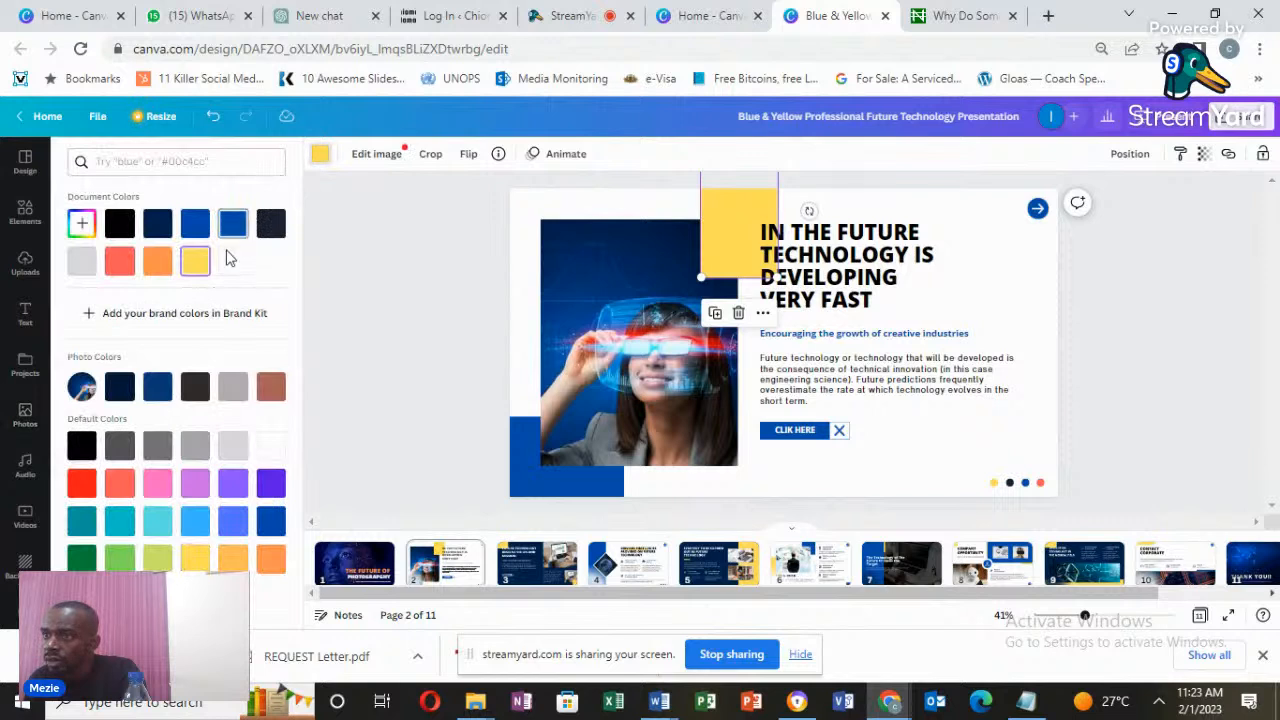
pyautogui.click(82, 483)
pyautogui.click(196, 222)
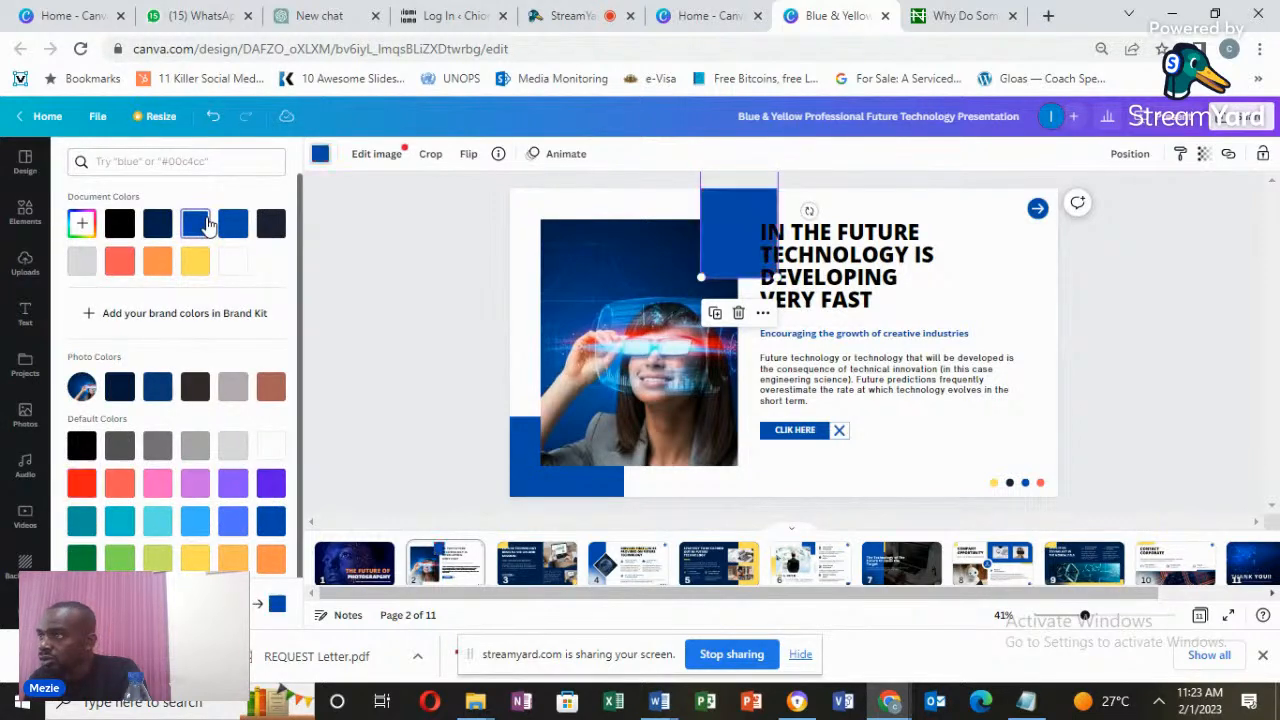
pyautogui.click(271, 223)
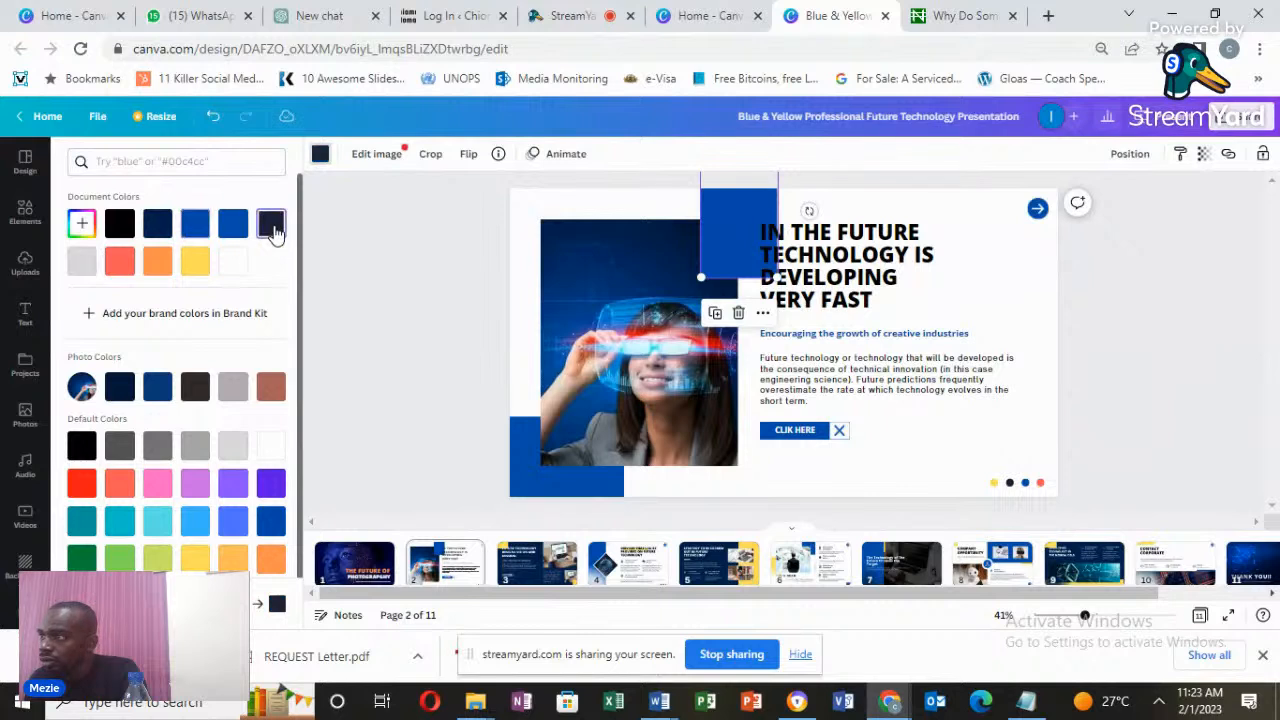
pyautogui.click(119, 228)
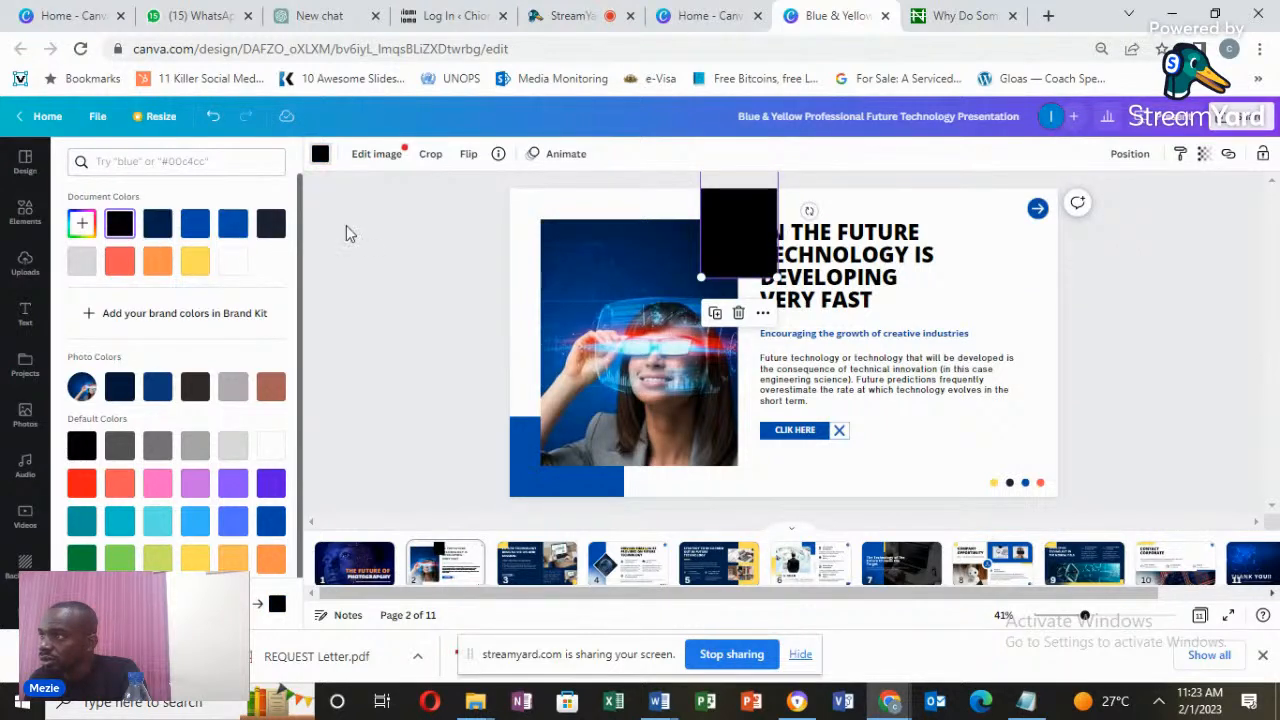
pyautogui.click(233, 224)
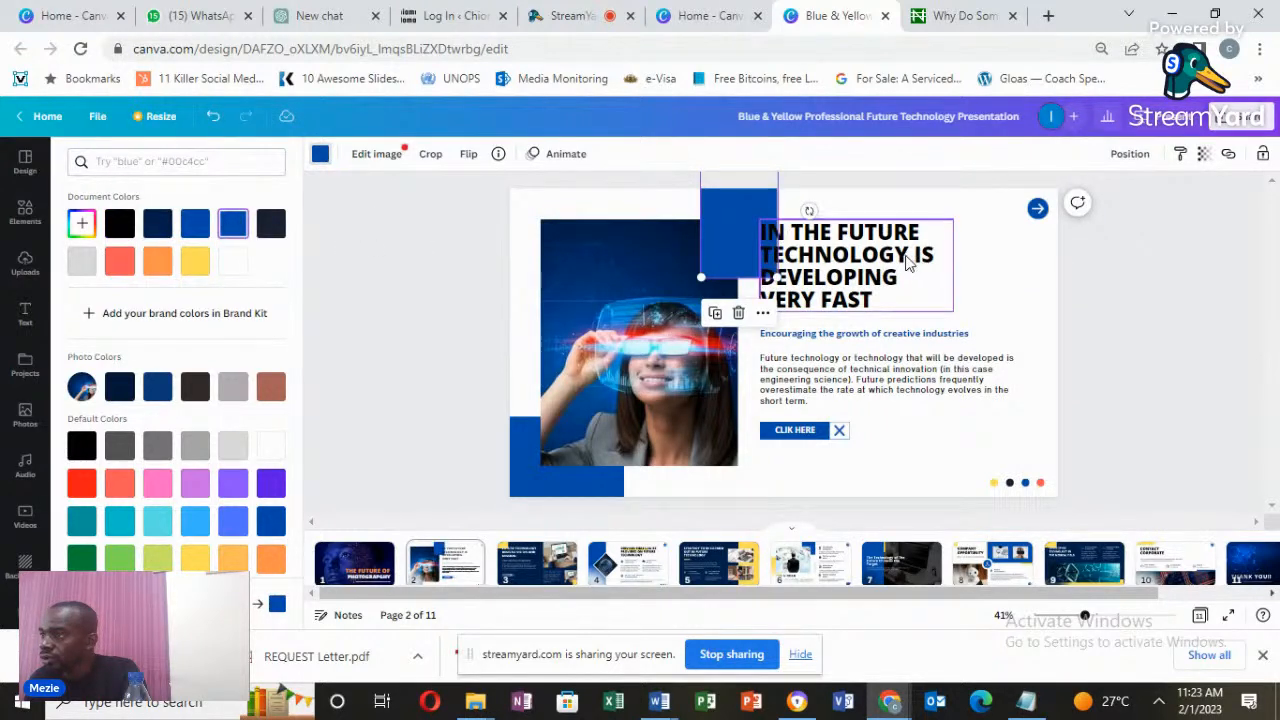
pyautogui.click(233, 262)
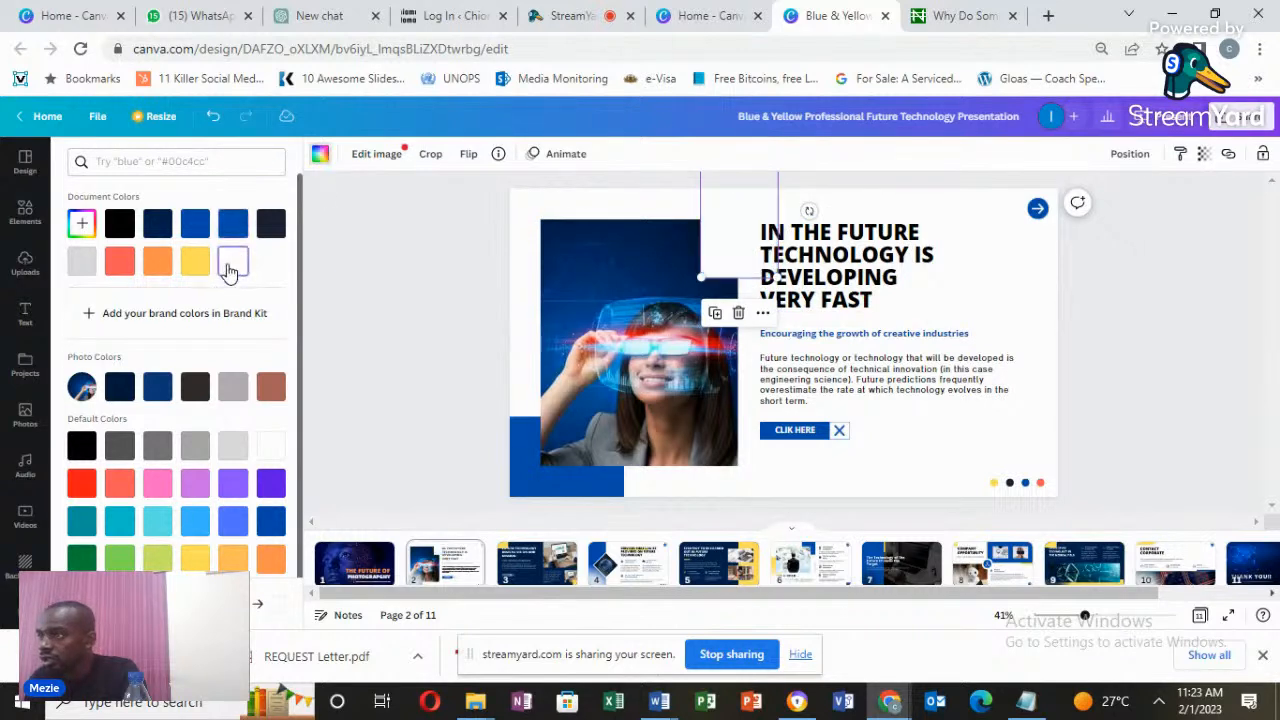
pyautogui.press('Escape')
pyautogui.click(1160, 321)
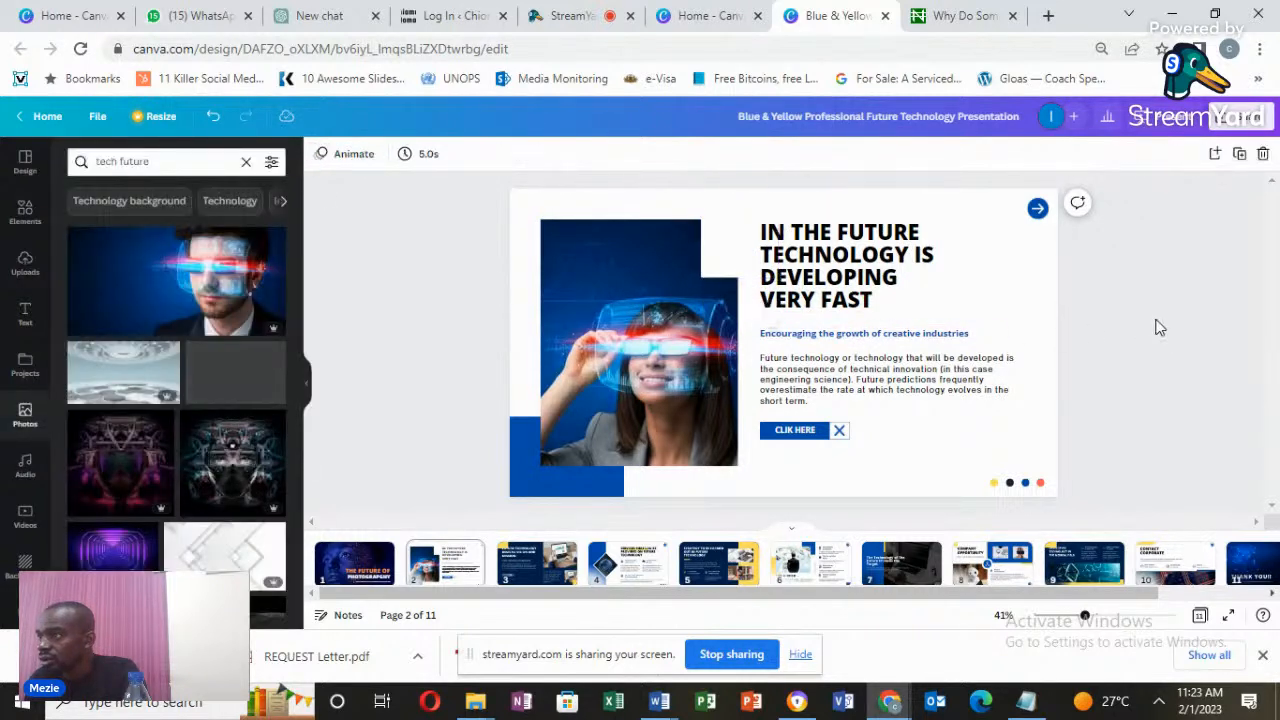
# Look at the background color choices for page 2 without changing it, and go to page 3.
pyautogui.click(1012, 291)
pyautogui.click(320, 155)
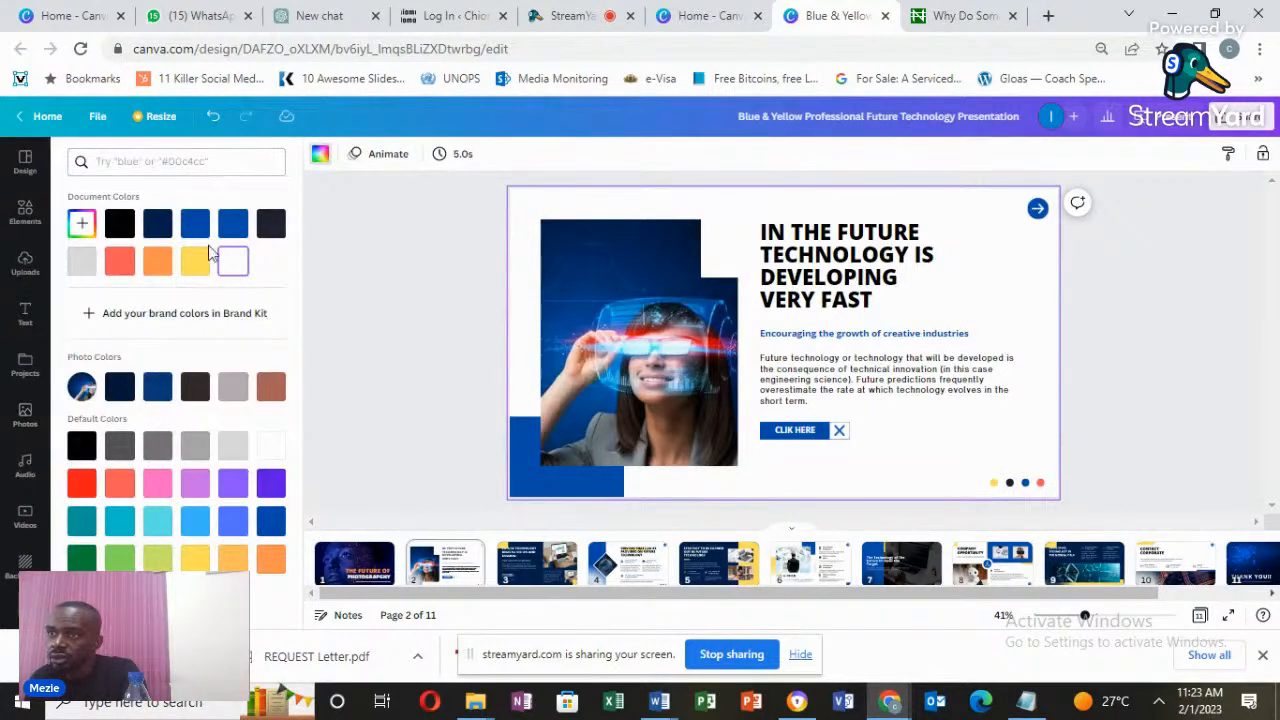
pyautogui.click(1195, 297)
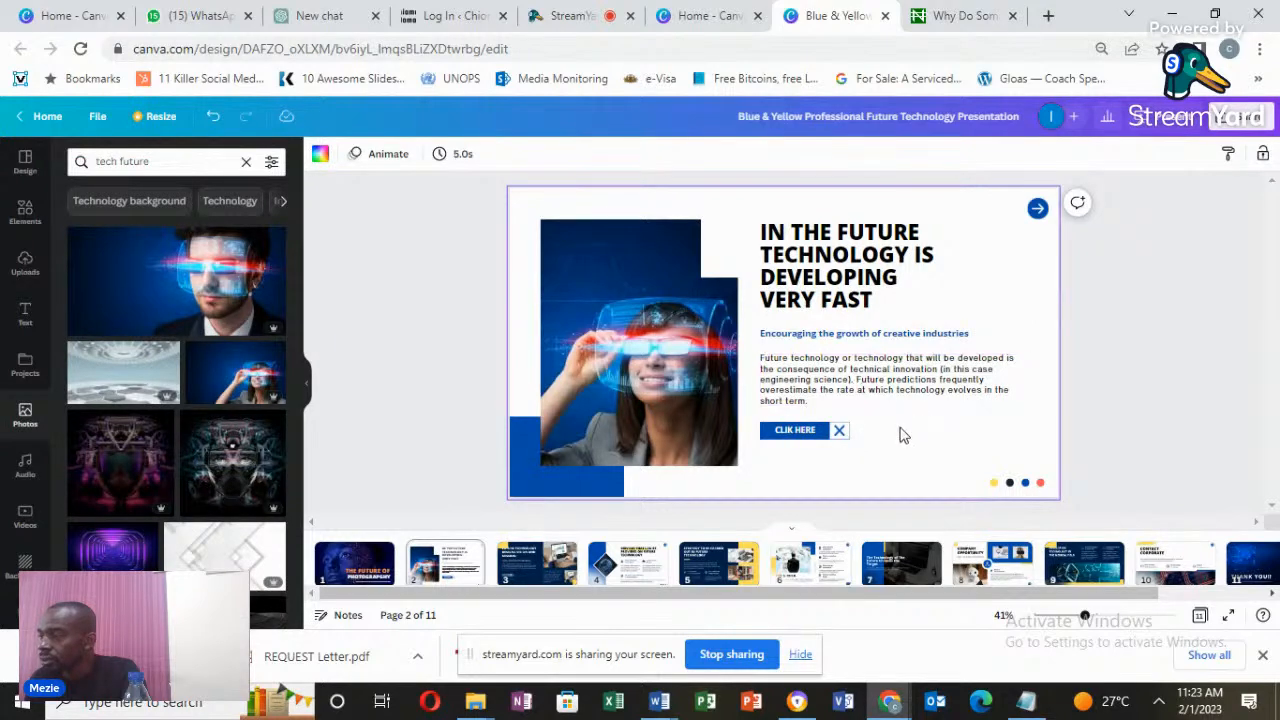
pyautogui.click(541, 575)
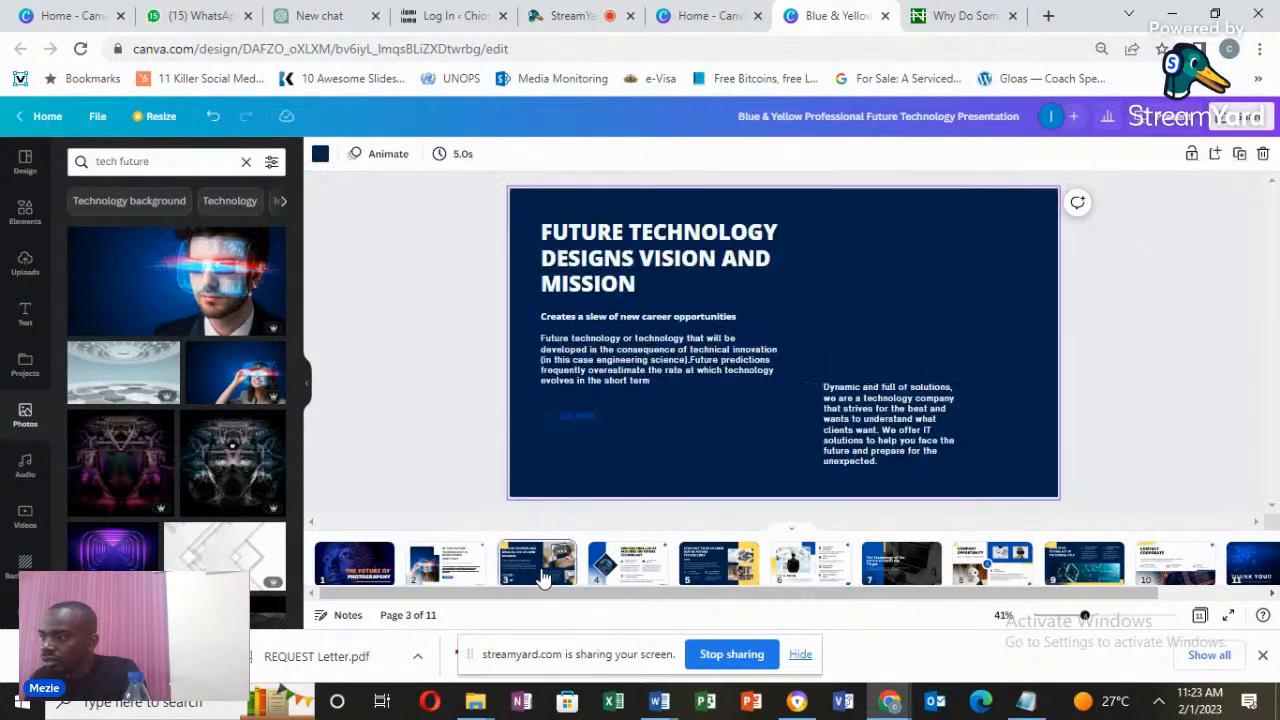
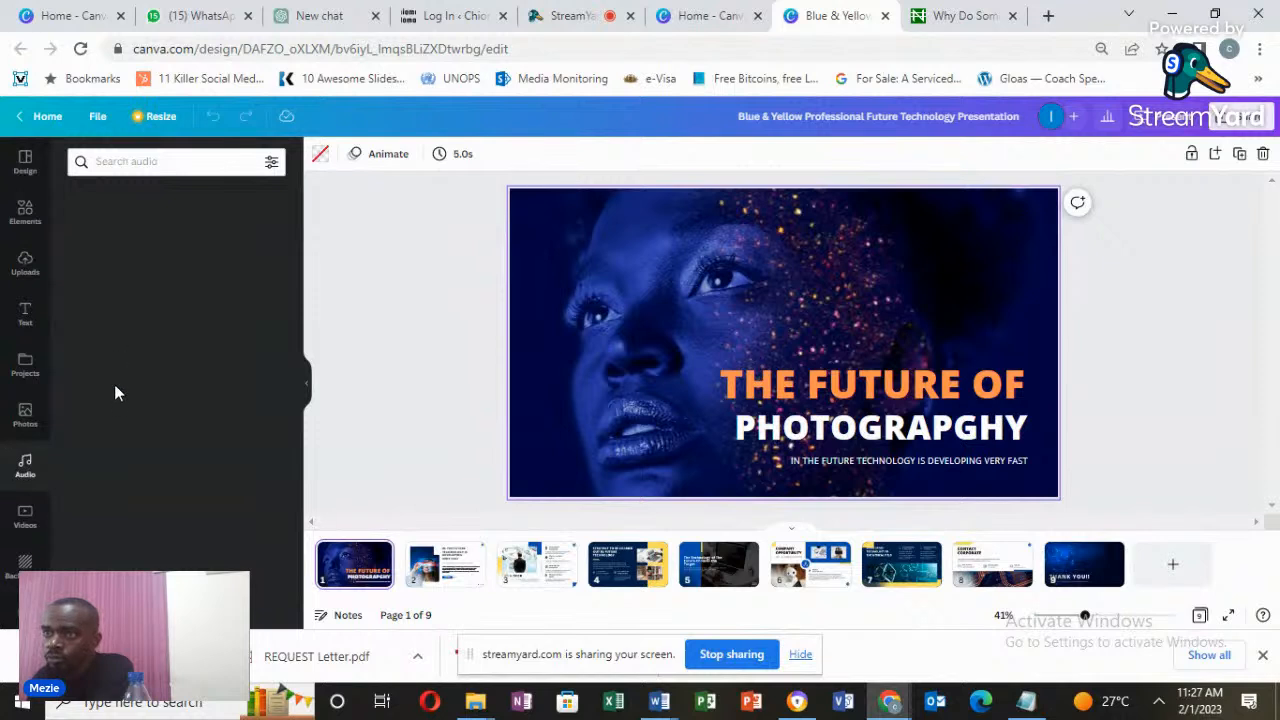
# Reload the design and browse the audio library's suggested tracks.
pyautogui.click(80, 49)
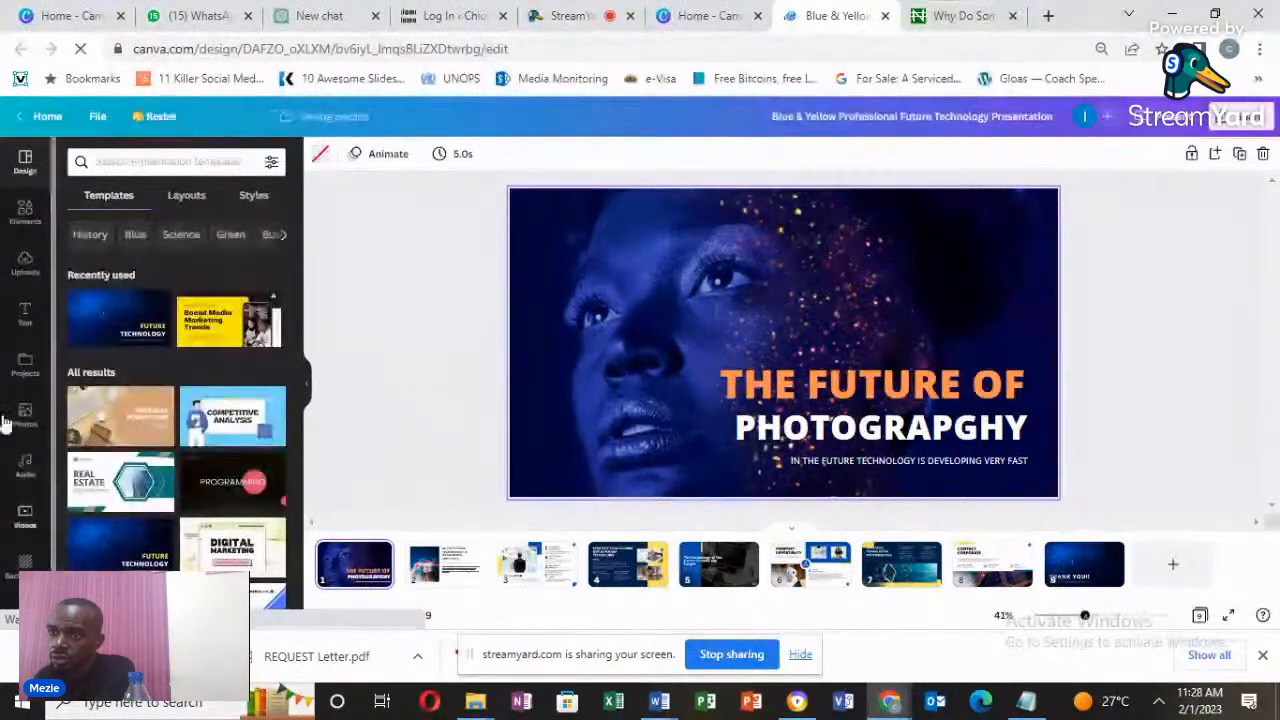
pyautogui.click(25, 468)
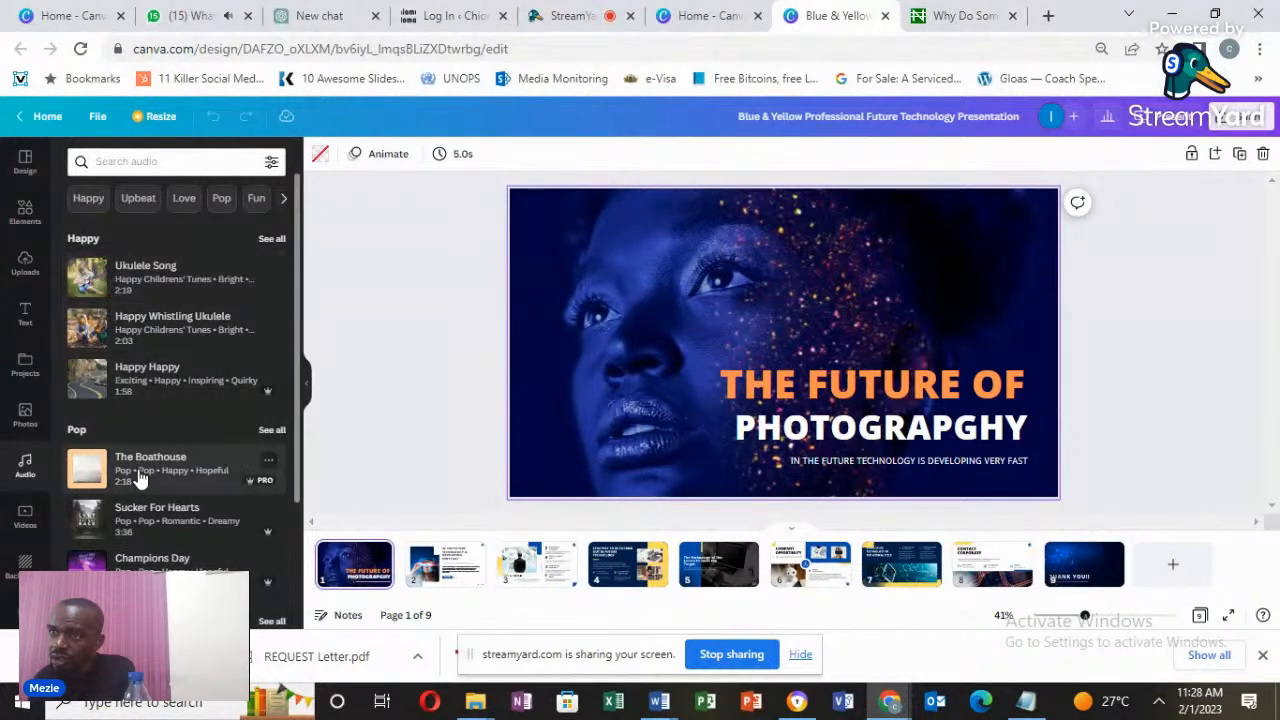
pyautogui.scroll(-3, 135, 470)
pyautogui.scroll(-1, 135, 480)
pyautogui.scroll(5, 135, 470)
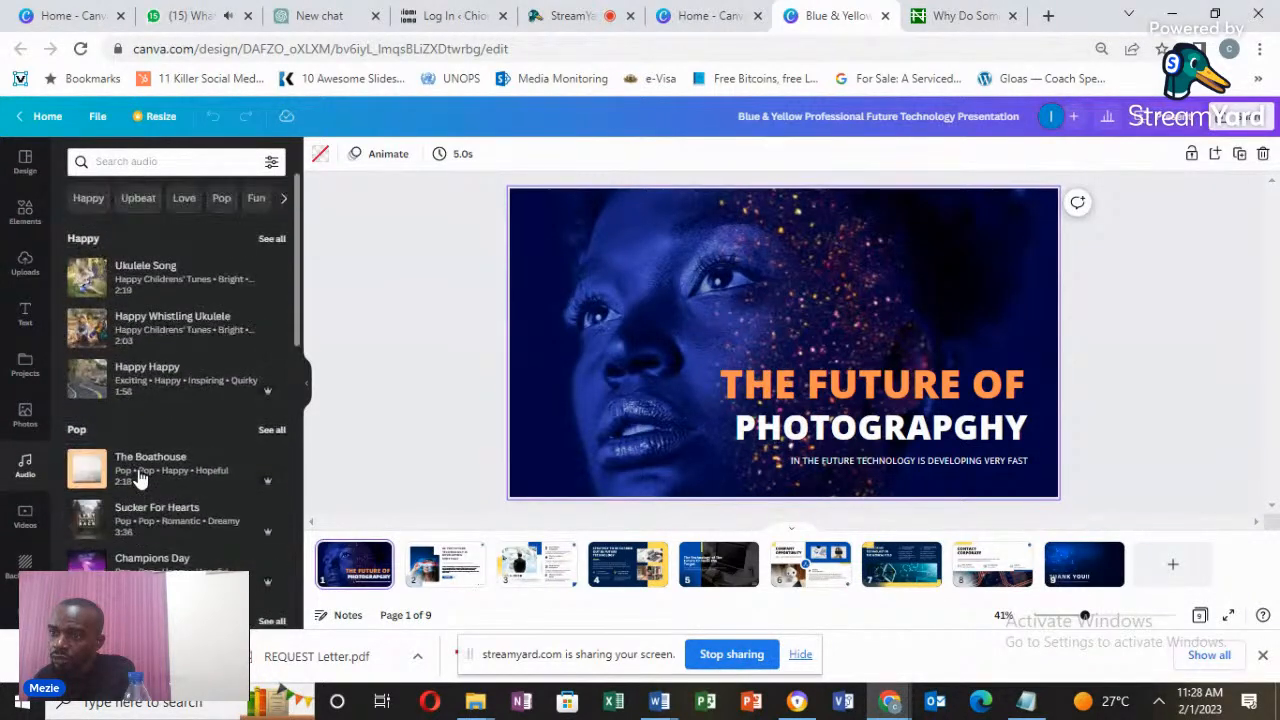
# Filter the audio library by the Jazz category and preview the track "Let Me Melt in Your Arms".
pyautogui.click(152, 161)
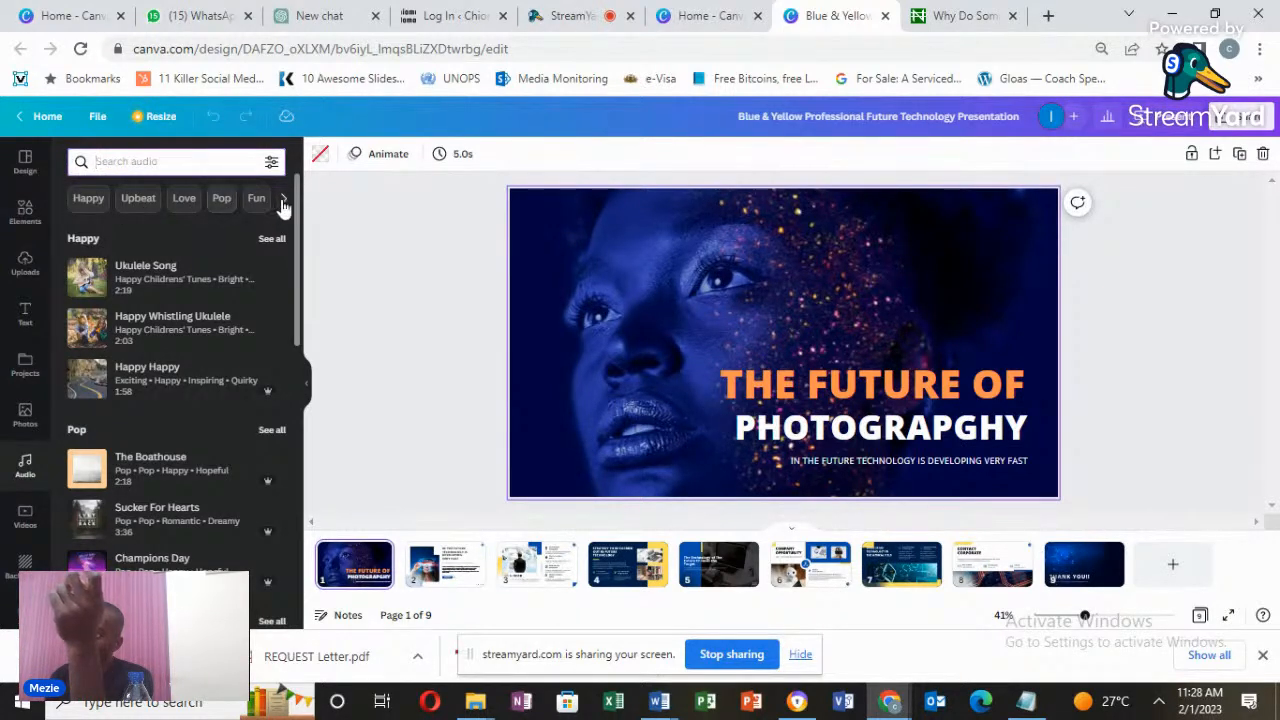
pyautogui.click(283, 199)
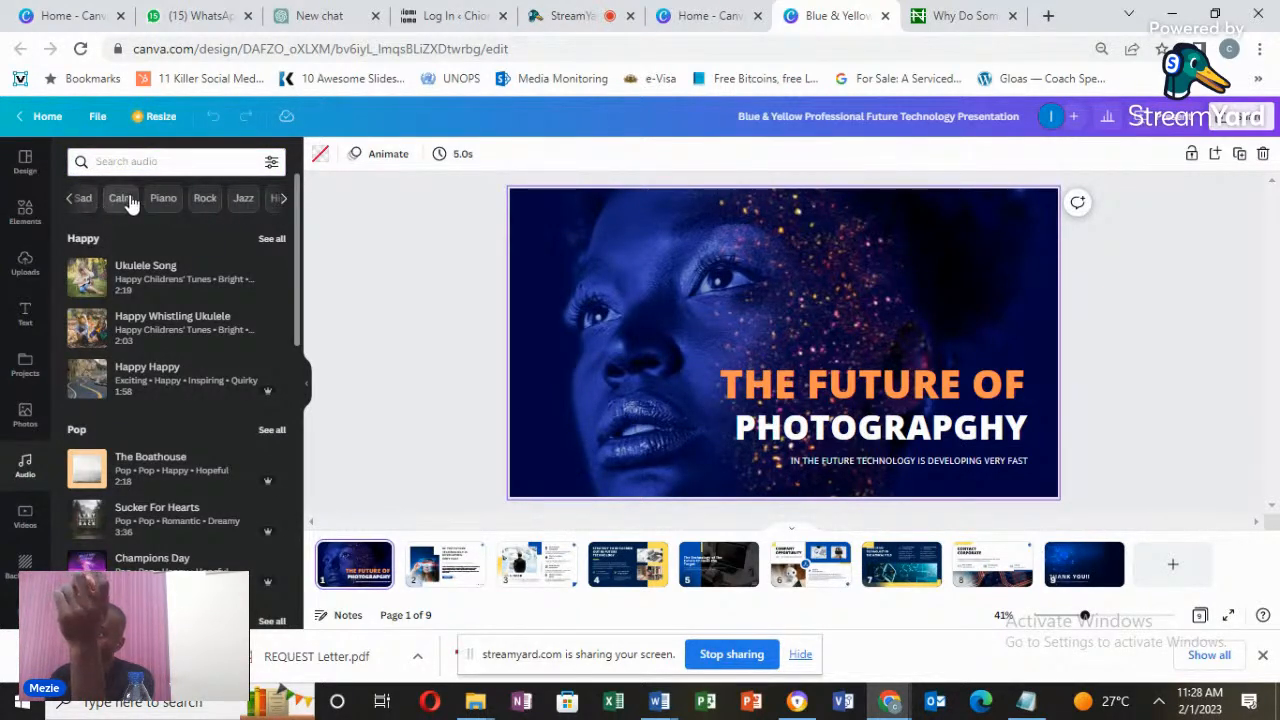
pyautogui.click(244, 200)
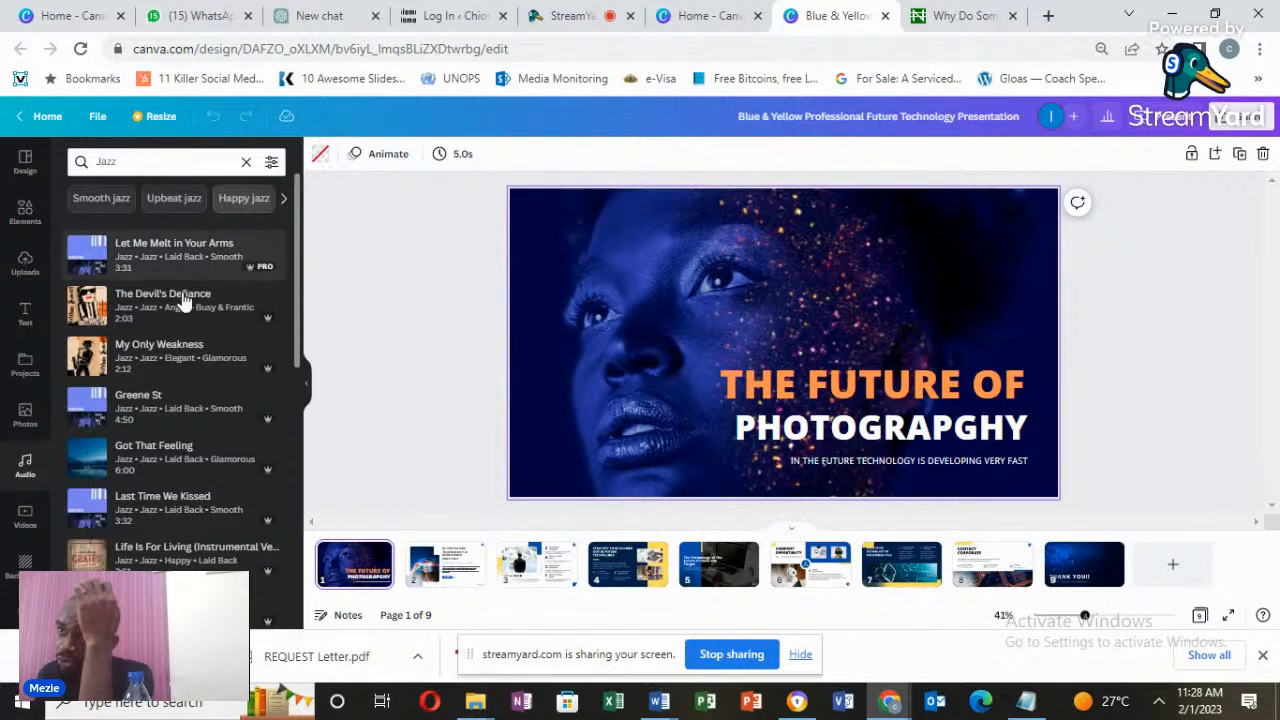
pyautogui.click(88, 259)
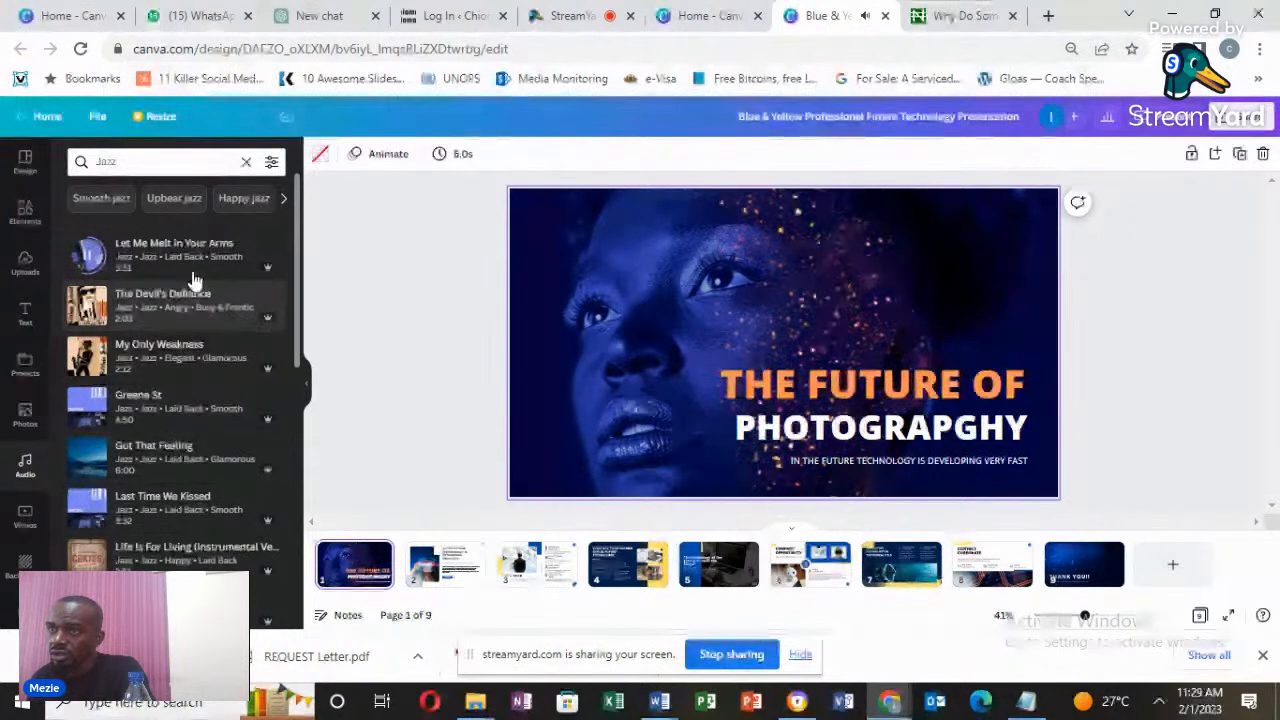
# Narrow the audio to Smooth jazz, preview "Fake It Til You Fake It", and add it to the presentation.
pyautogui.click(100, 204)
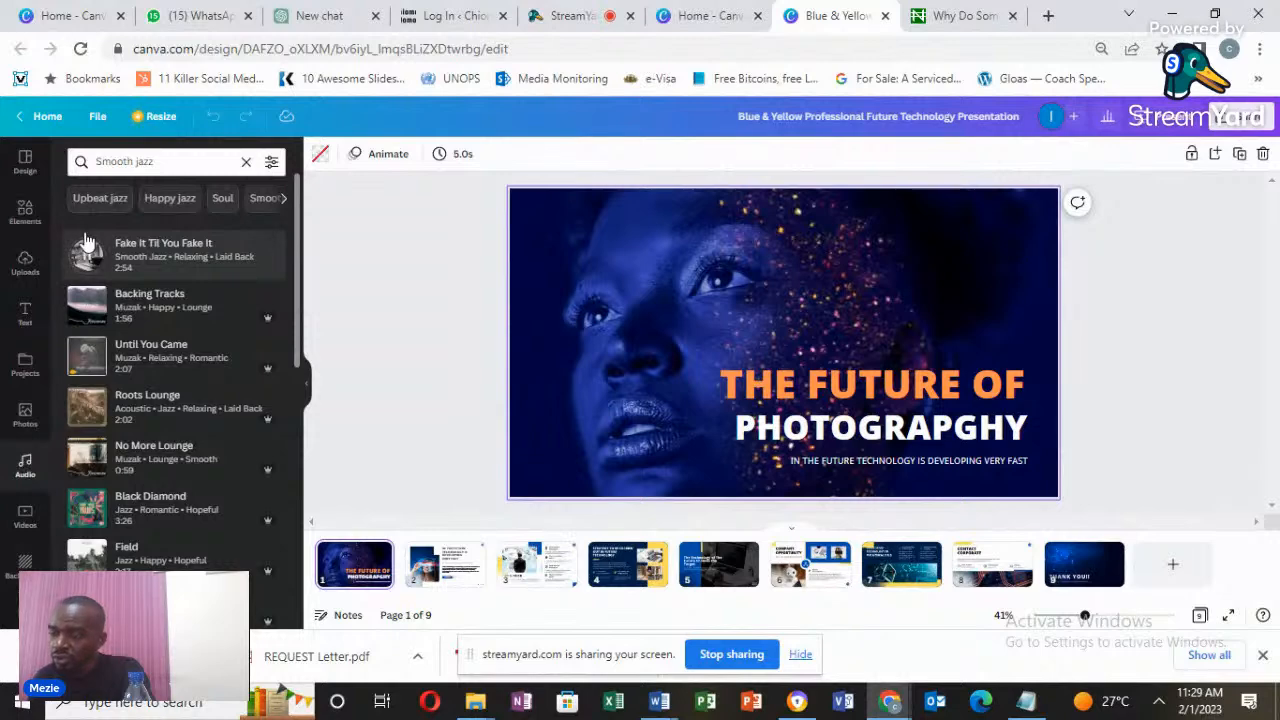
pyautogui.click(85, 245)
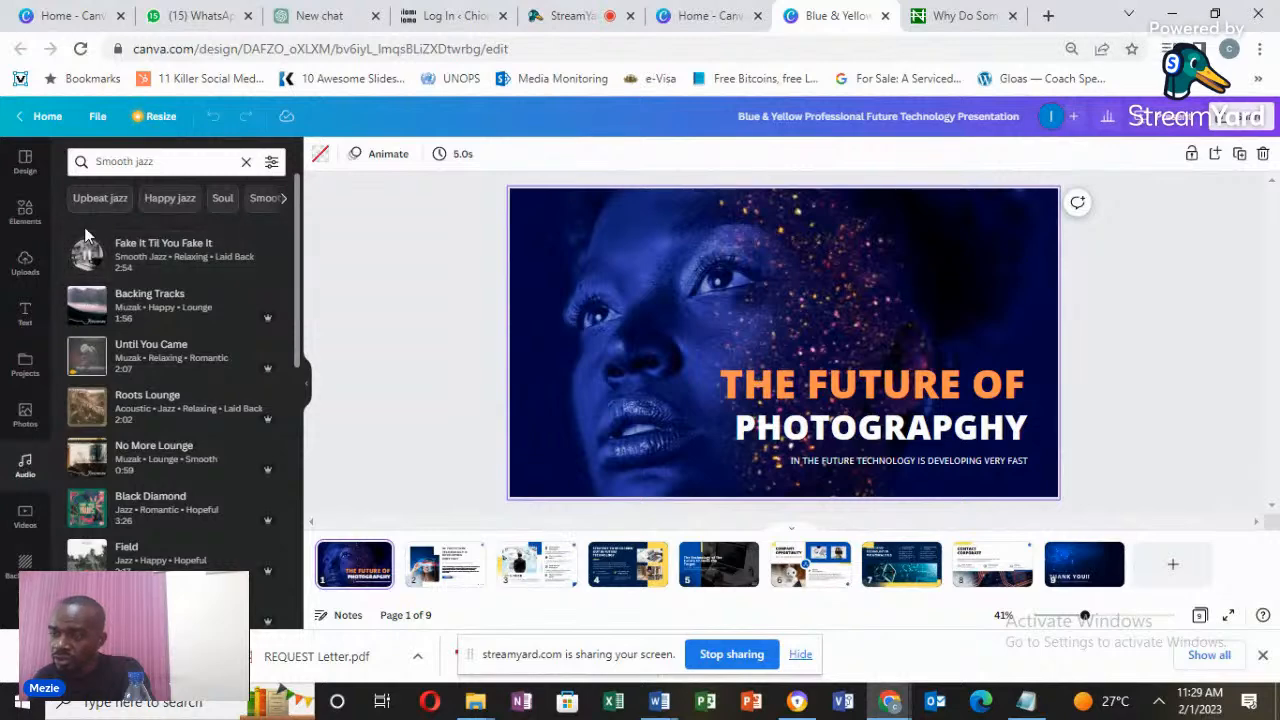
pyautogui.click(155, 258)
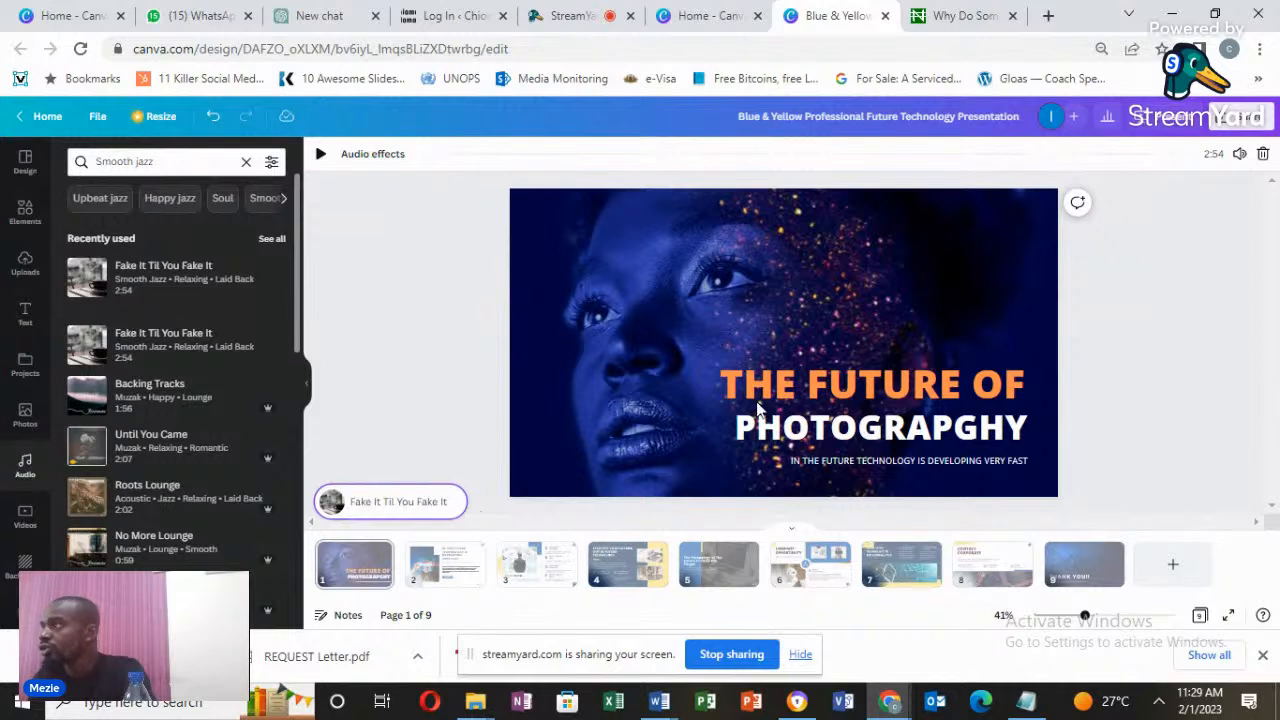
# View the options for presenting the design, and stop the soundtrack's playback.
pyautogui.click(1157, 120)
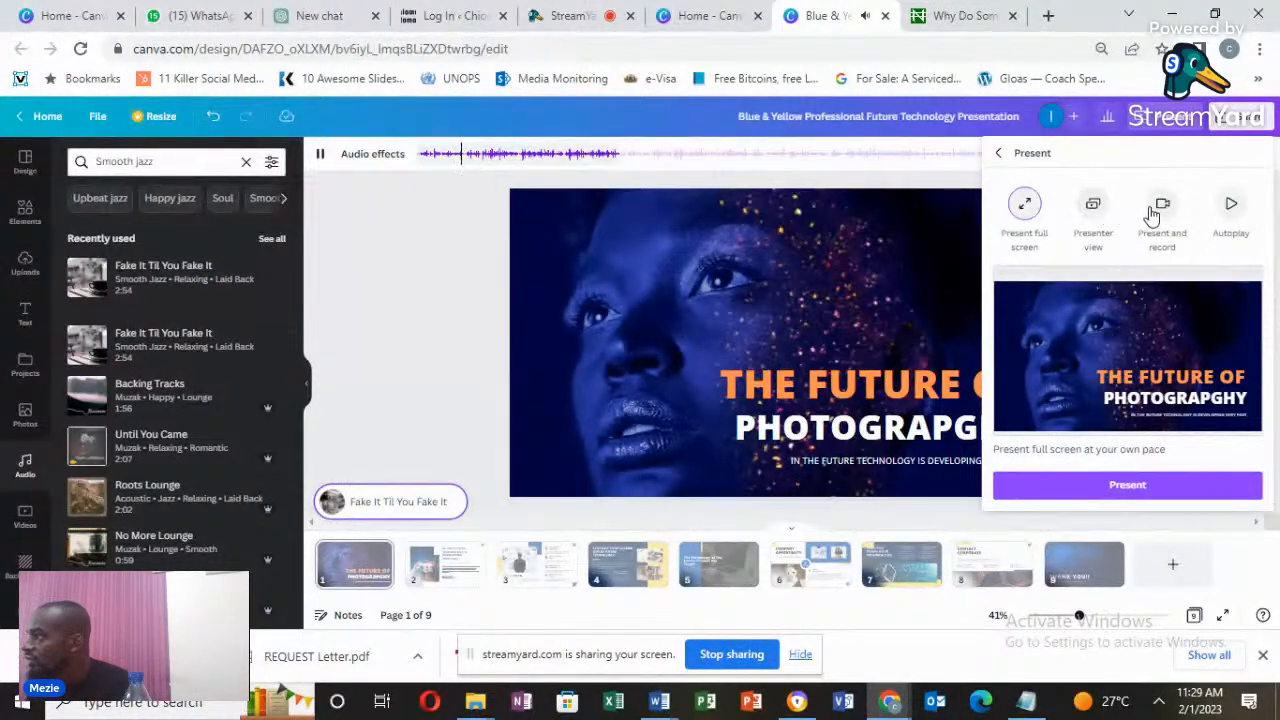
pyautogui.click(397, 290)
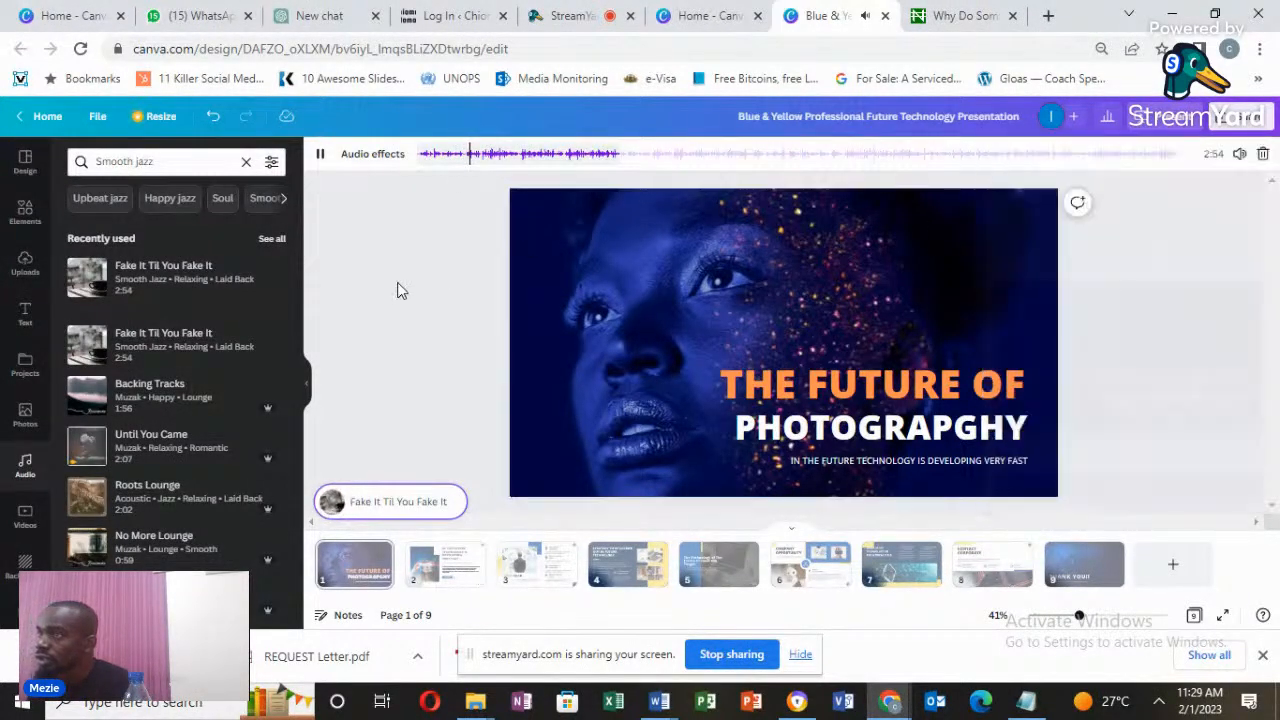
pyautogui.click(397, 290)
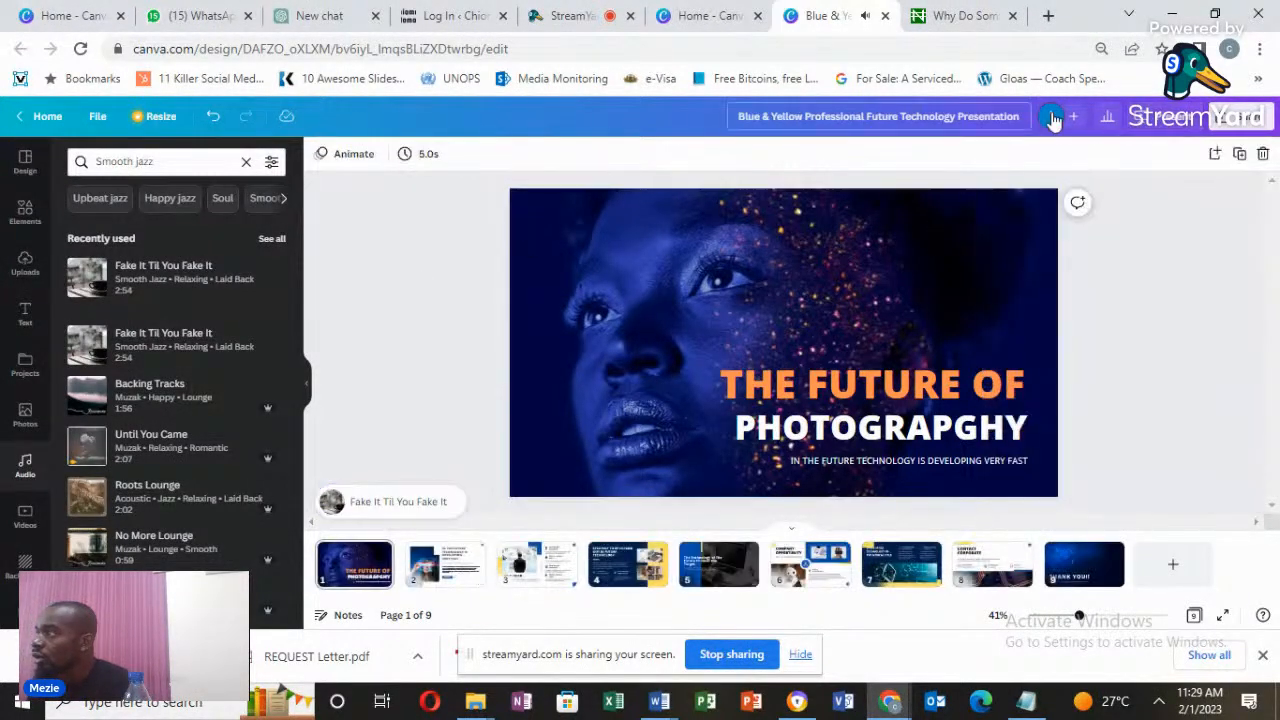
pyautogui.click(422, 508)
pyautogui.click(415, 252)
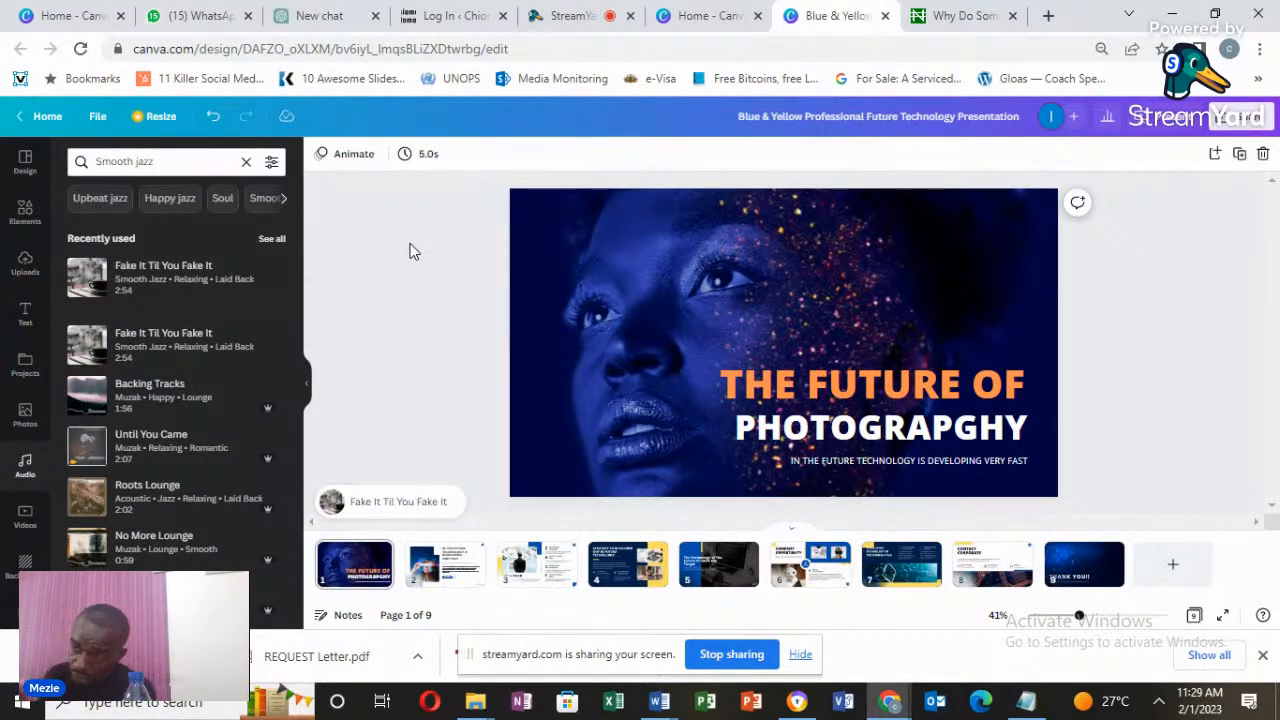
# Lower the volume of the "Fake It Til You Fake It" soundtrack.
pyautogui.click(385, 505)
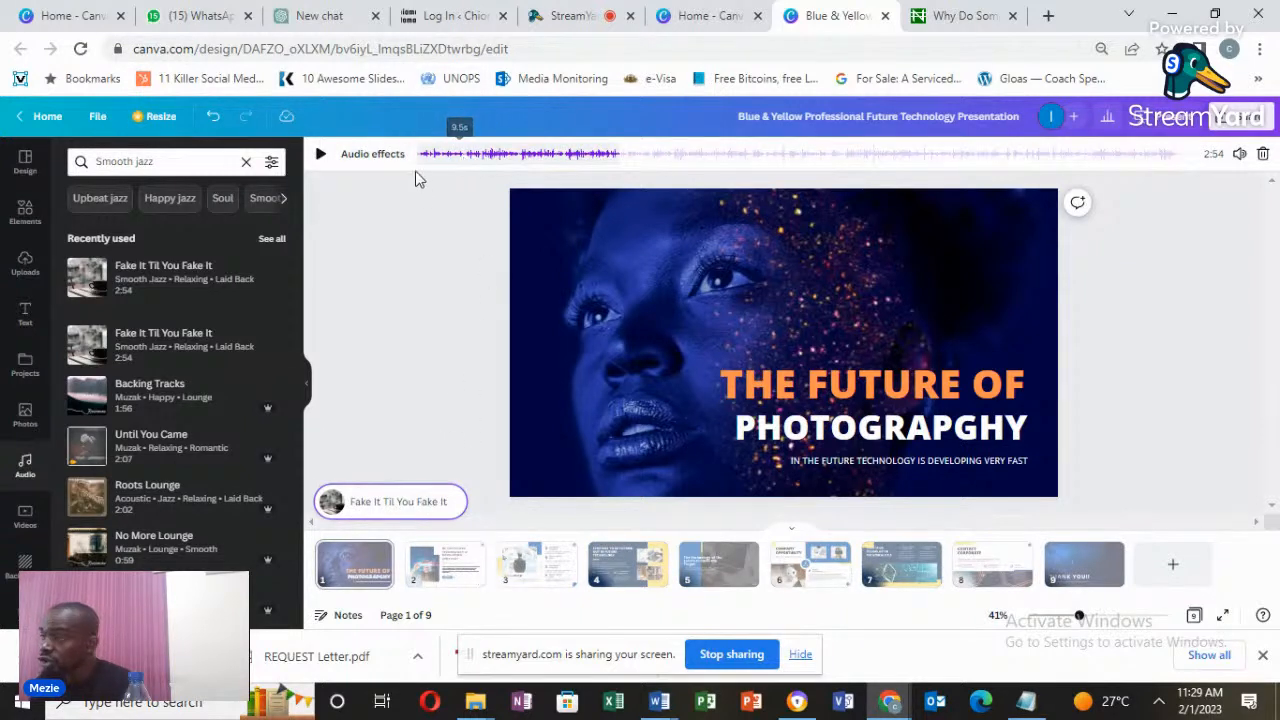
pyautogui.click(1240, 156)
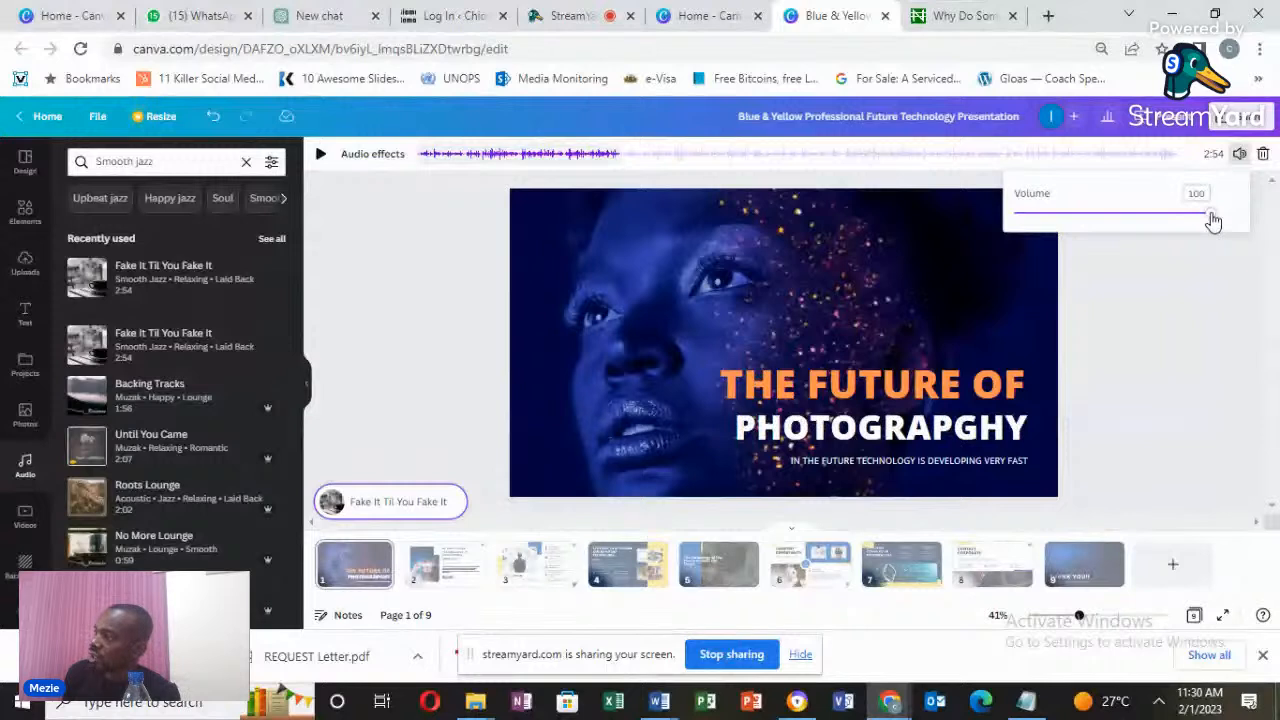
pyautogui.moveTo(1213, 221); pyautogui.dragTo(1089, 271)
pyautogui.click(1150, 284)
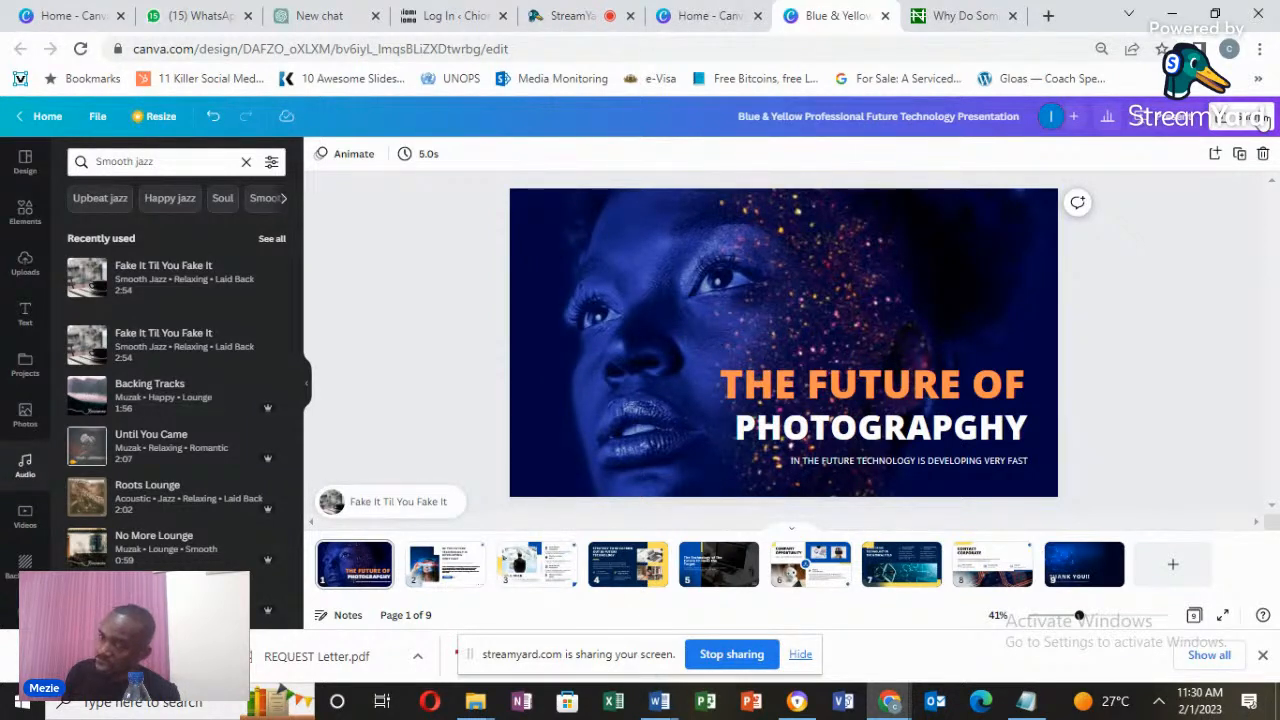
# View the additional Canva apps and the design's sharing options.
pyautogui.scroll(-2, 40, 495)
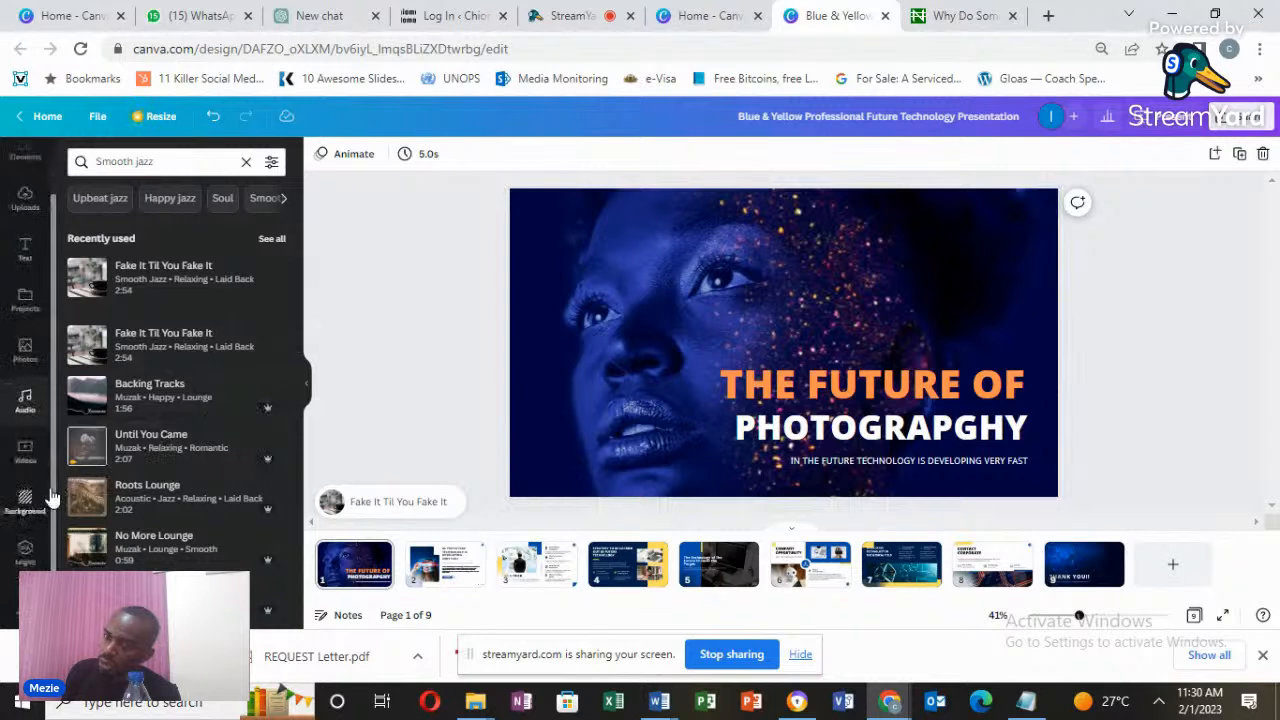
pyautogui.click(18, 611)
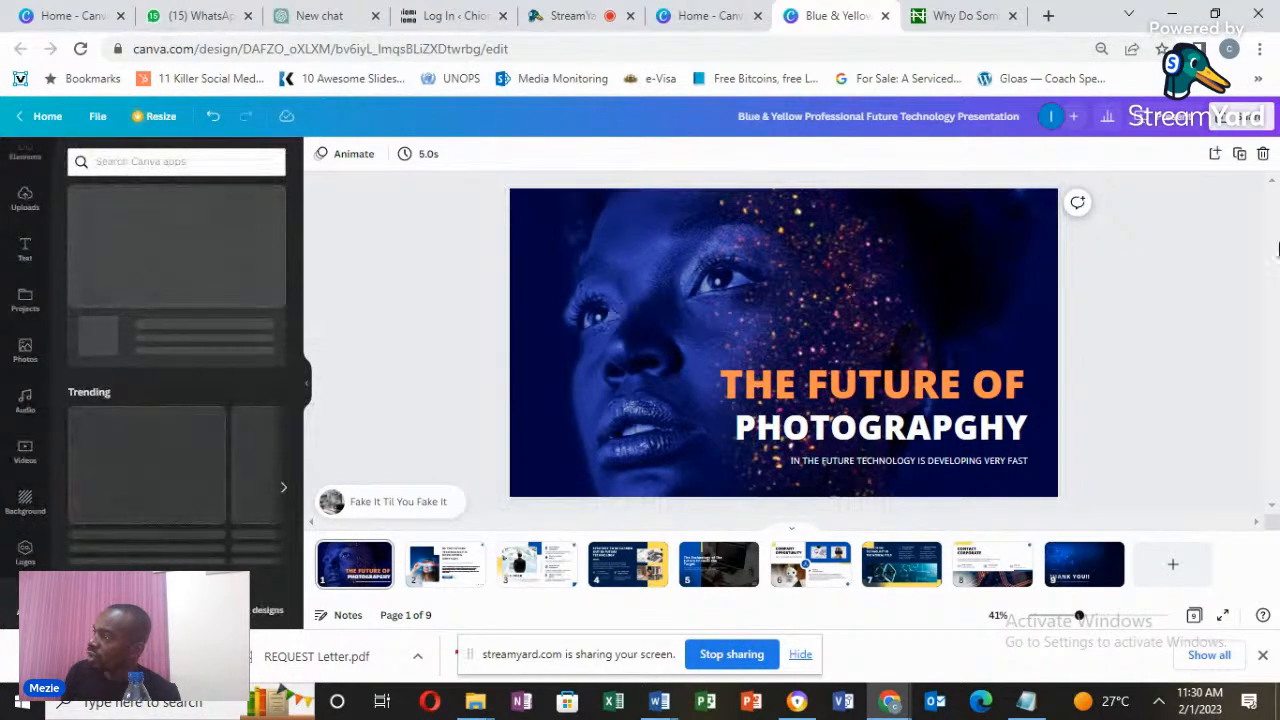
pyautogui.click(1250, 119)
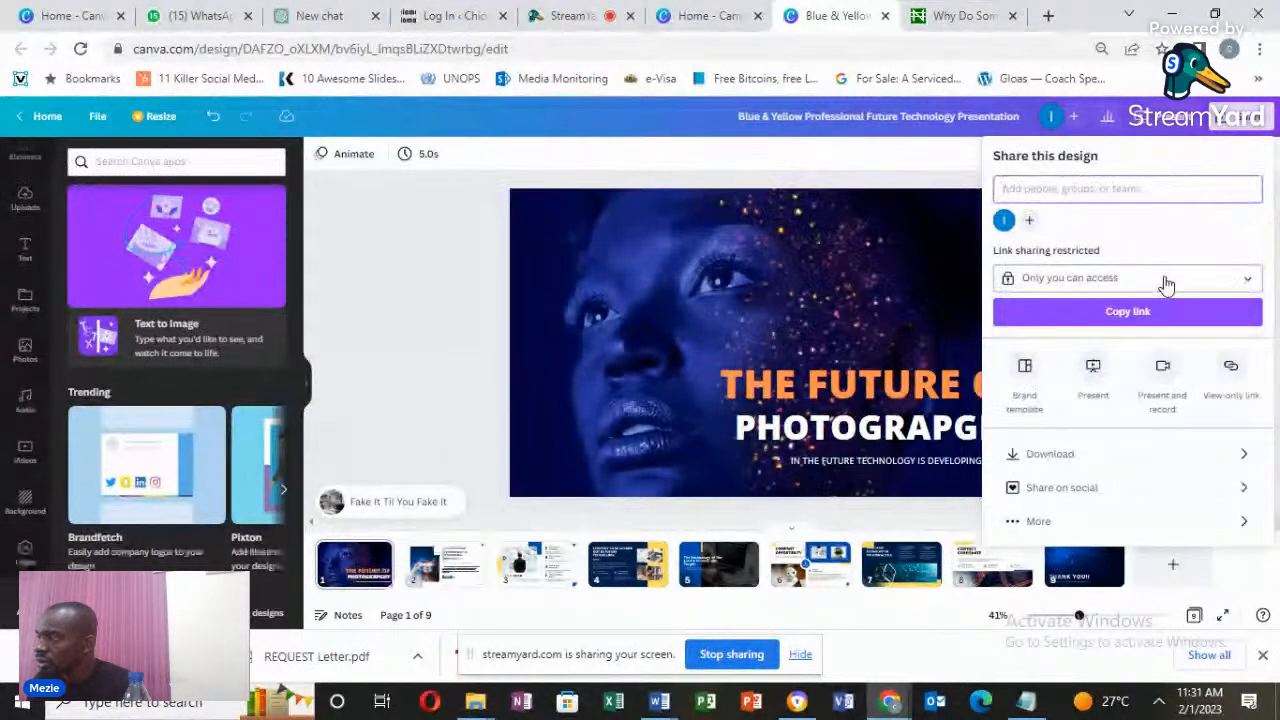
pyautogui.click(1240, 116)
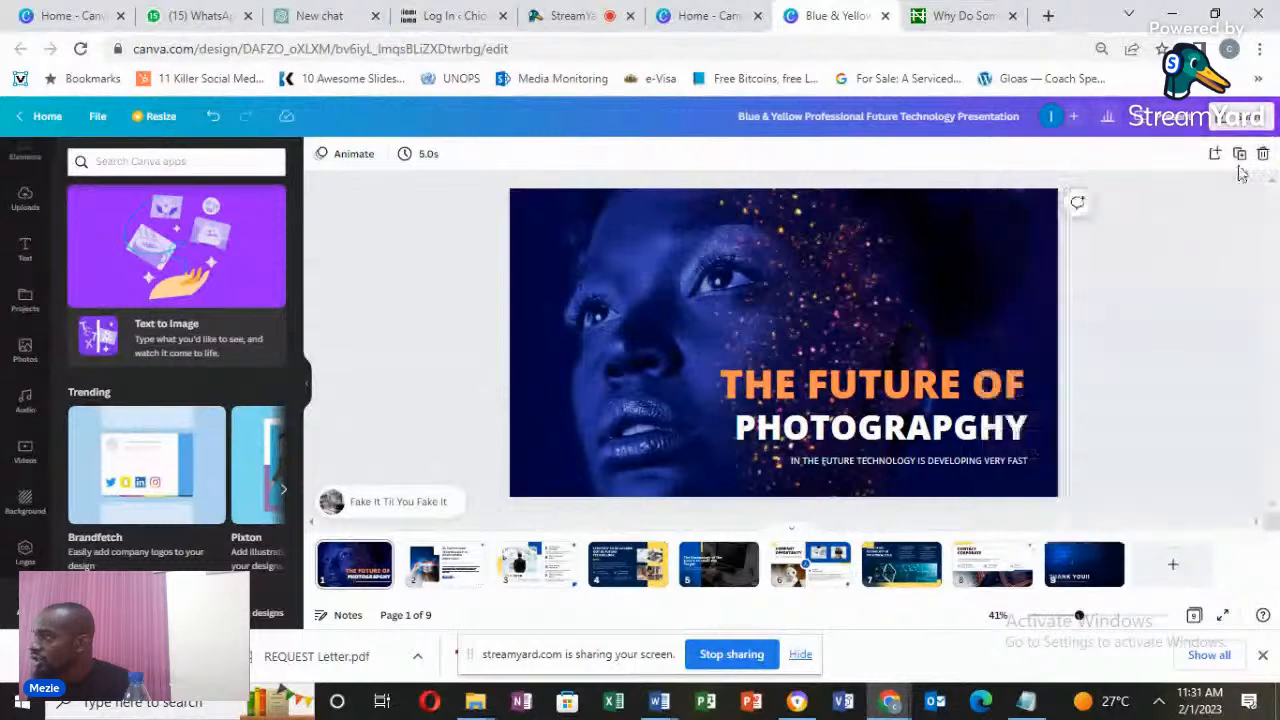
# Set the design's link sharing to "Anyone with the link" and copy the link.
pyautogui.click(1245, 116)
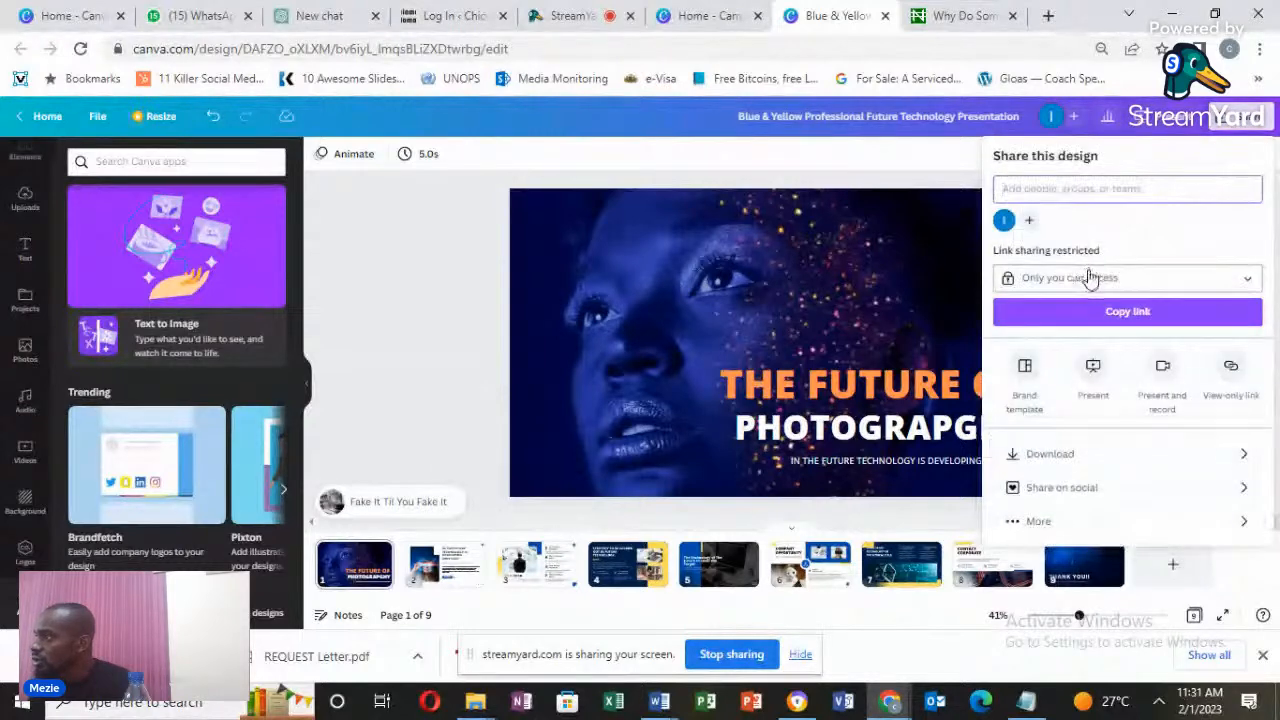
pyautogui.click(1090, 278)
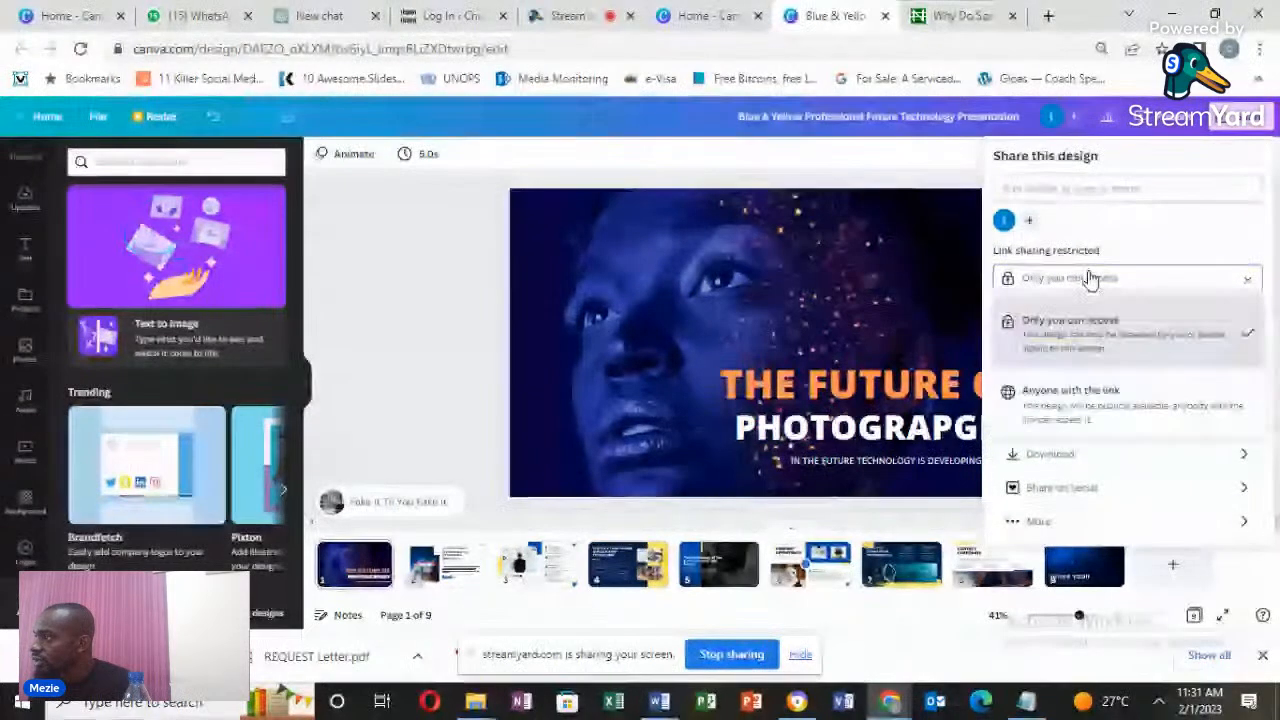
pyautogui.click(1097, 404)
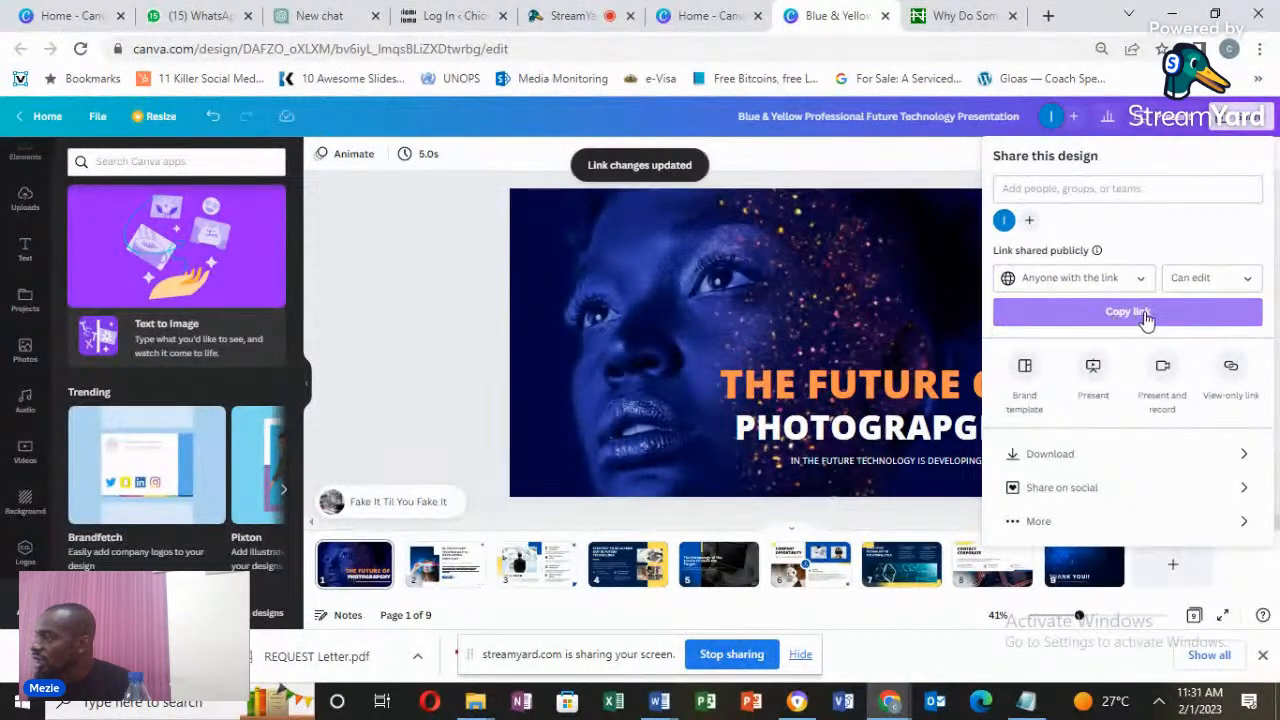
pyautogui.click(1145, 313)
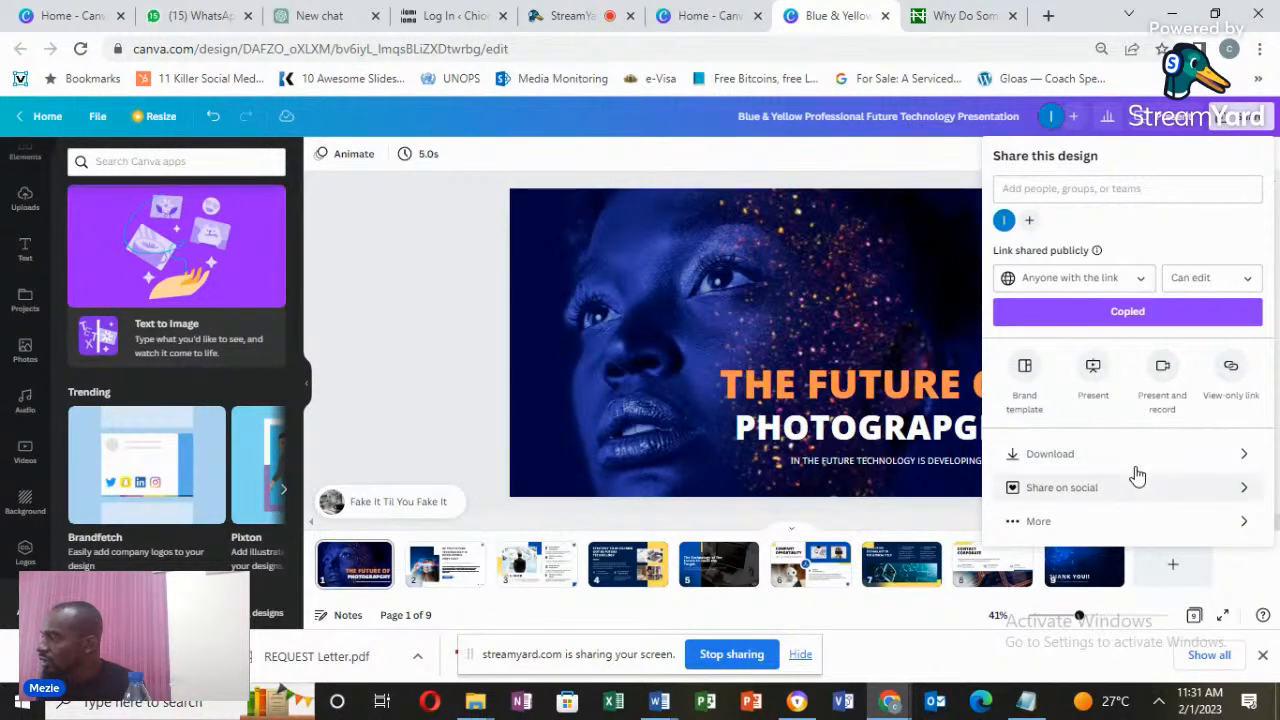
# Check the download settings and the permission levels available for the shared link, leaving it at "Can edit".
pyautogui.click(1069, 458)
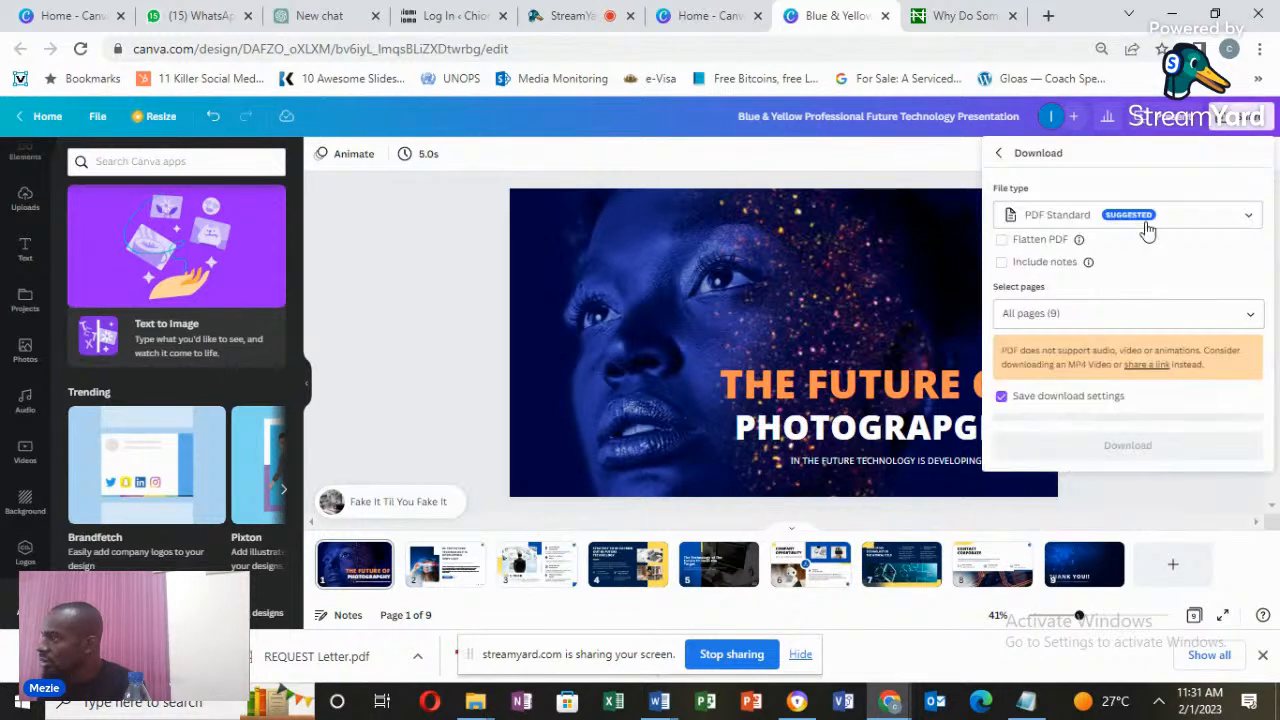
pyautogui.click(1237, 125)
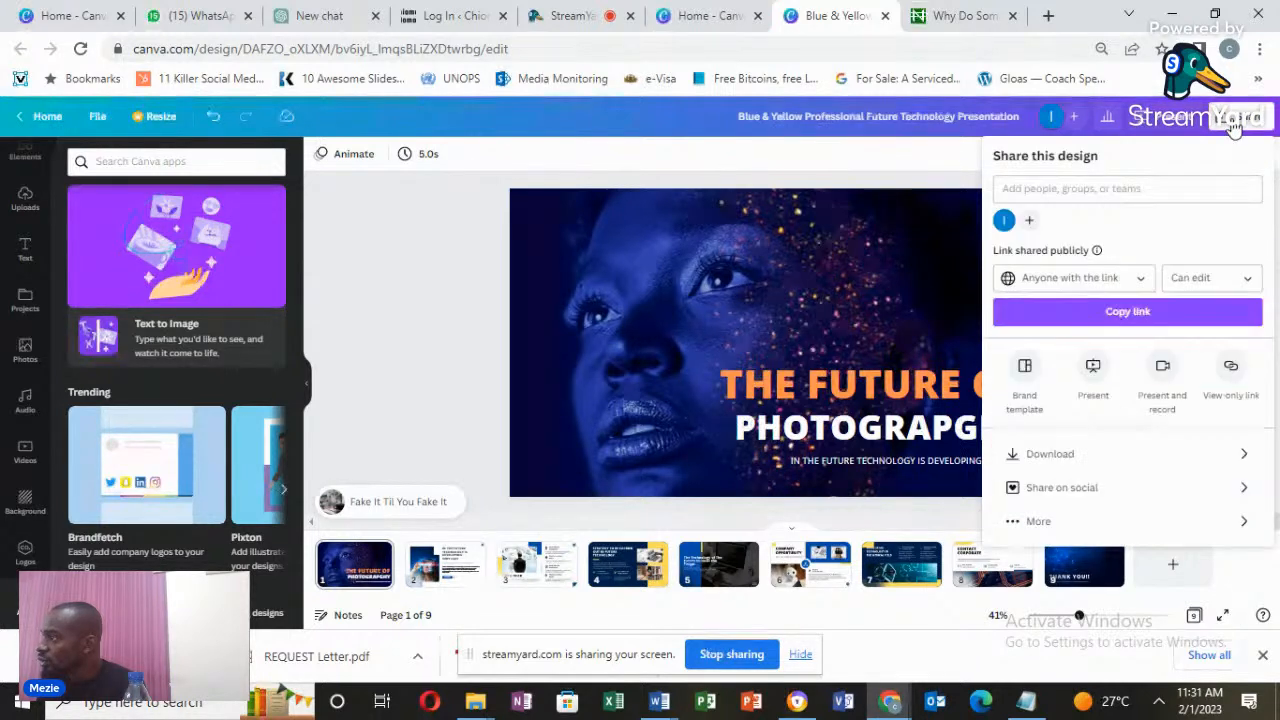
pyautogui.click(1212, 283)
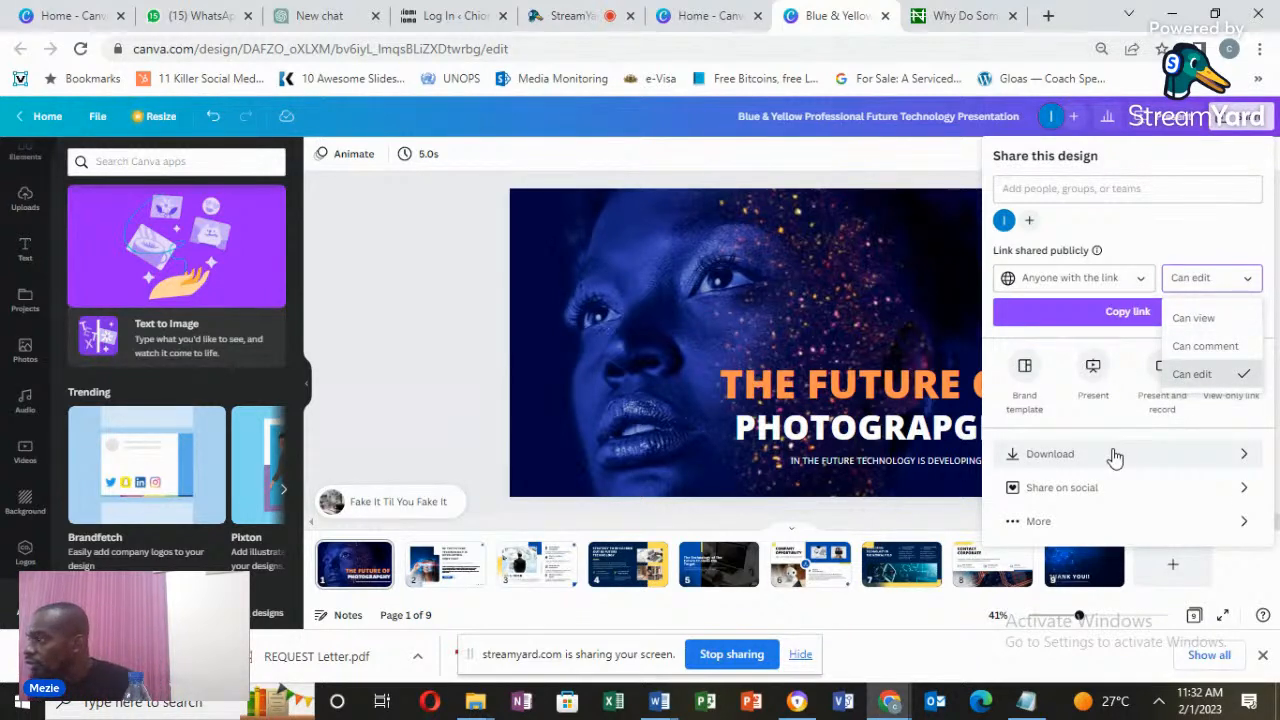
pyautogui.click(1174, 243)
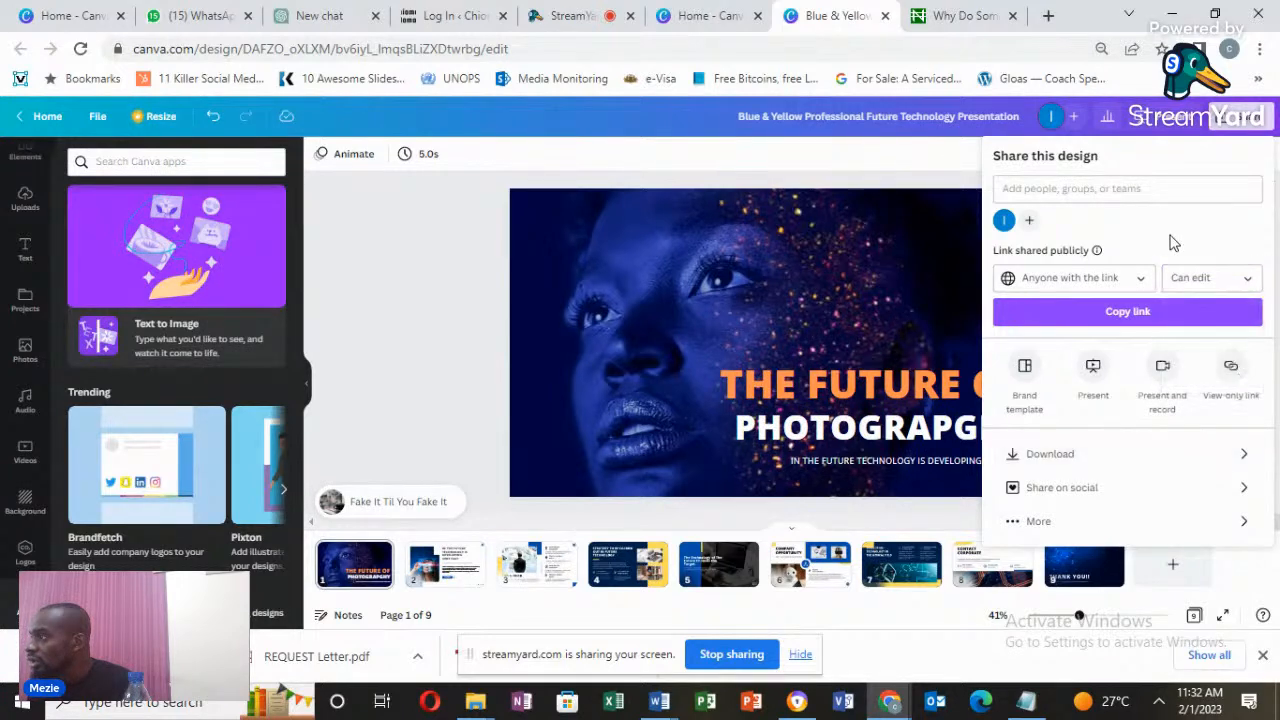
# Review the download page selection and file type options, keeping PDF Standard and all pages selected.
pyautogui.click(1105, 460)
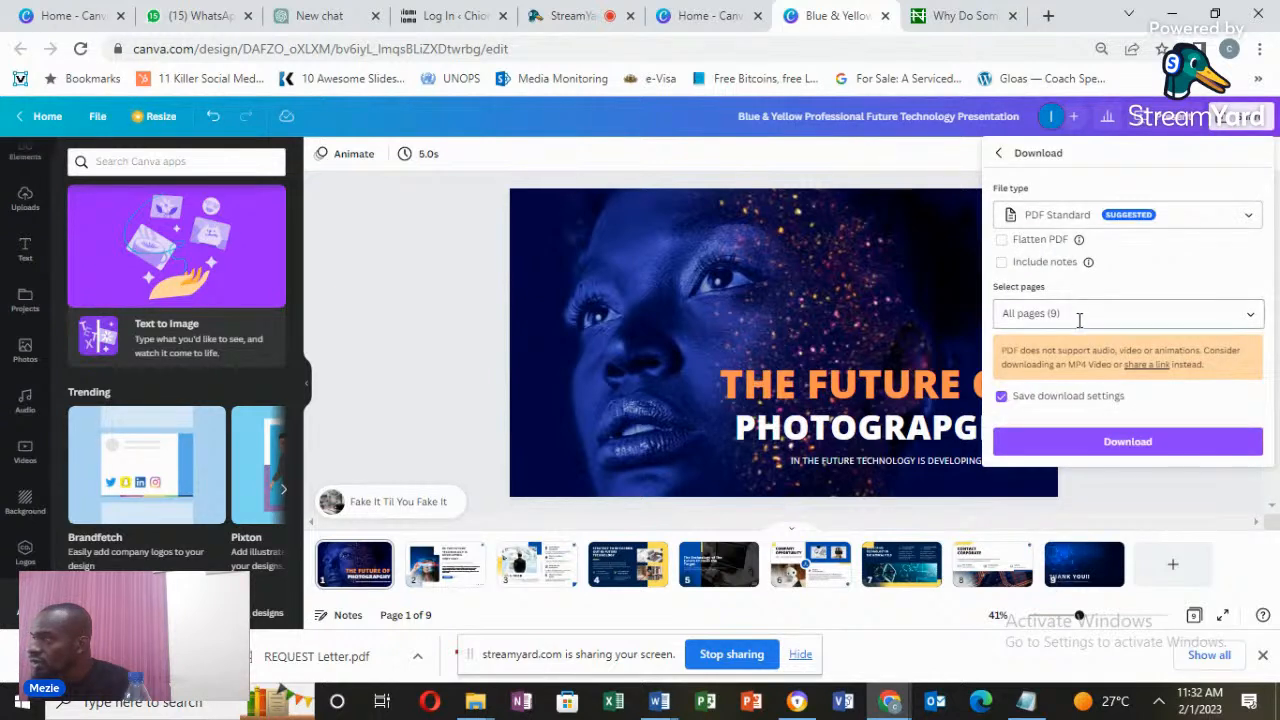
pyautogui.click(1079, 317)
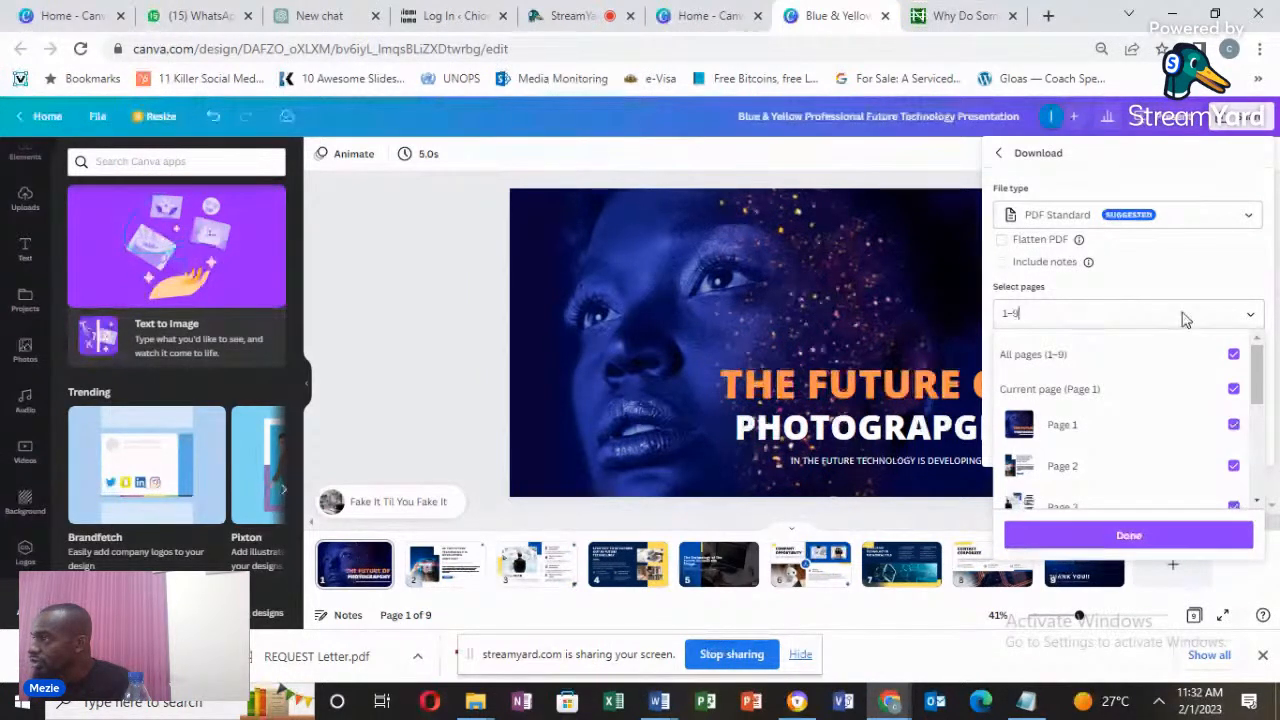
pyautogui.click(1185, 319)
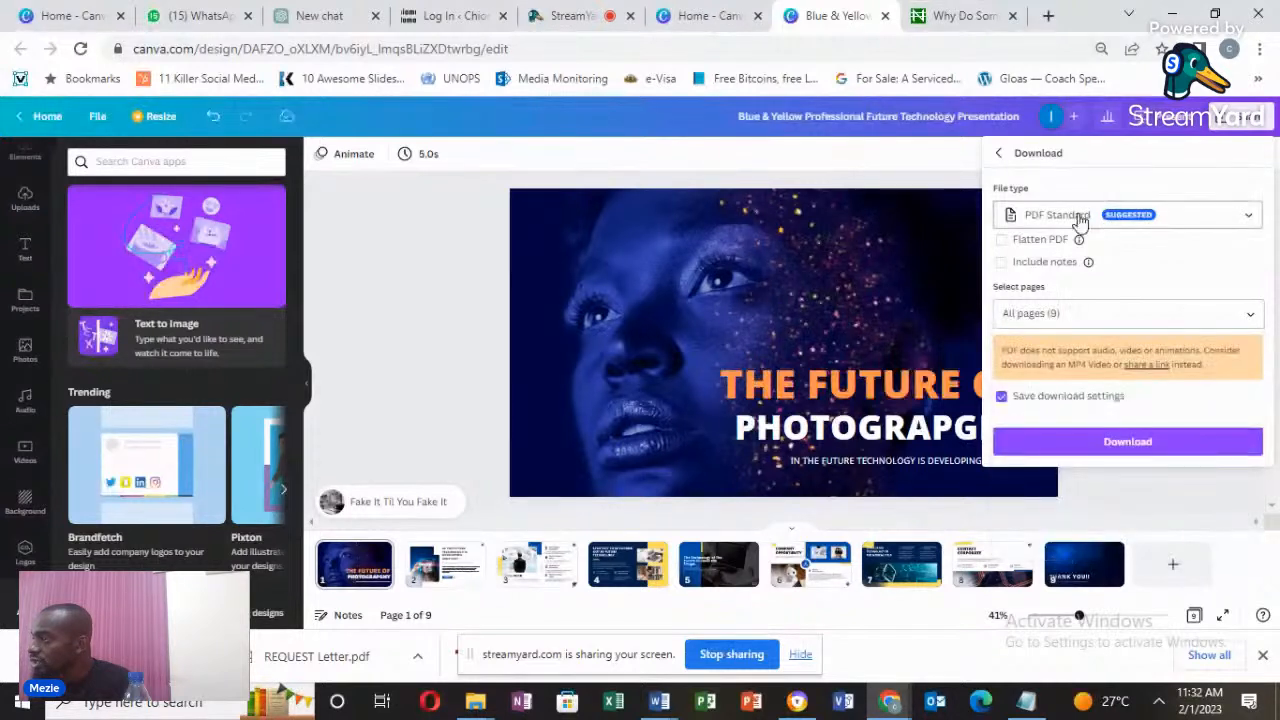
pyautogui.click(1080, 222)
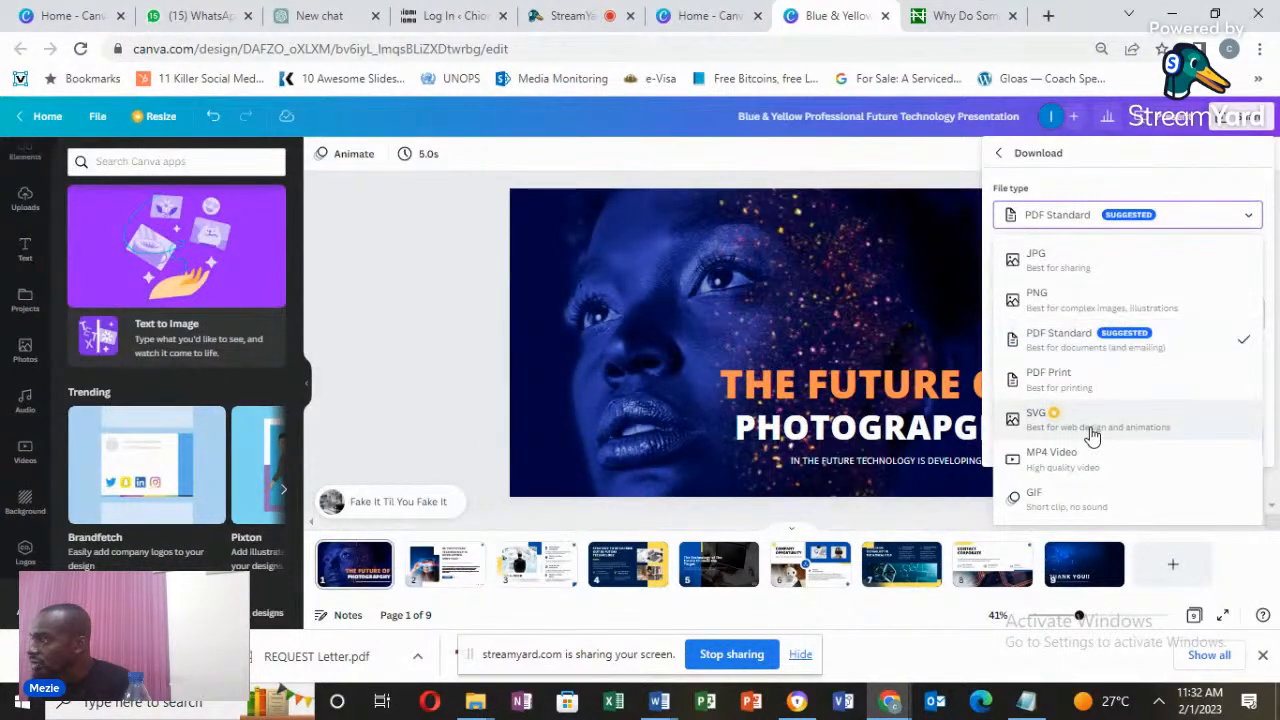
pyautogui.click(1145, 341)
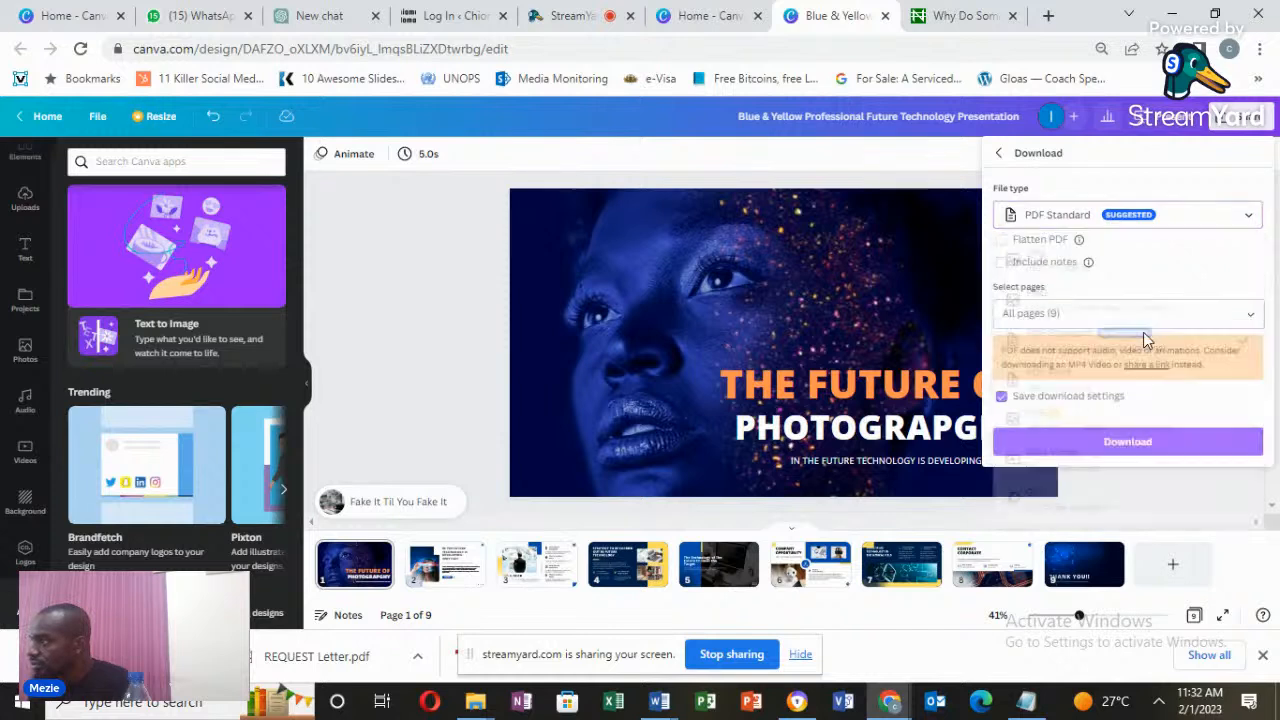
pyautogui.click(1088, 441)
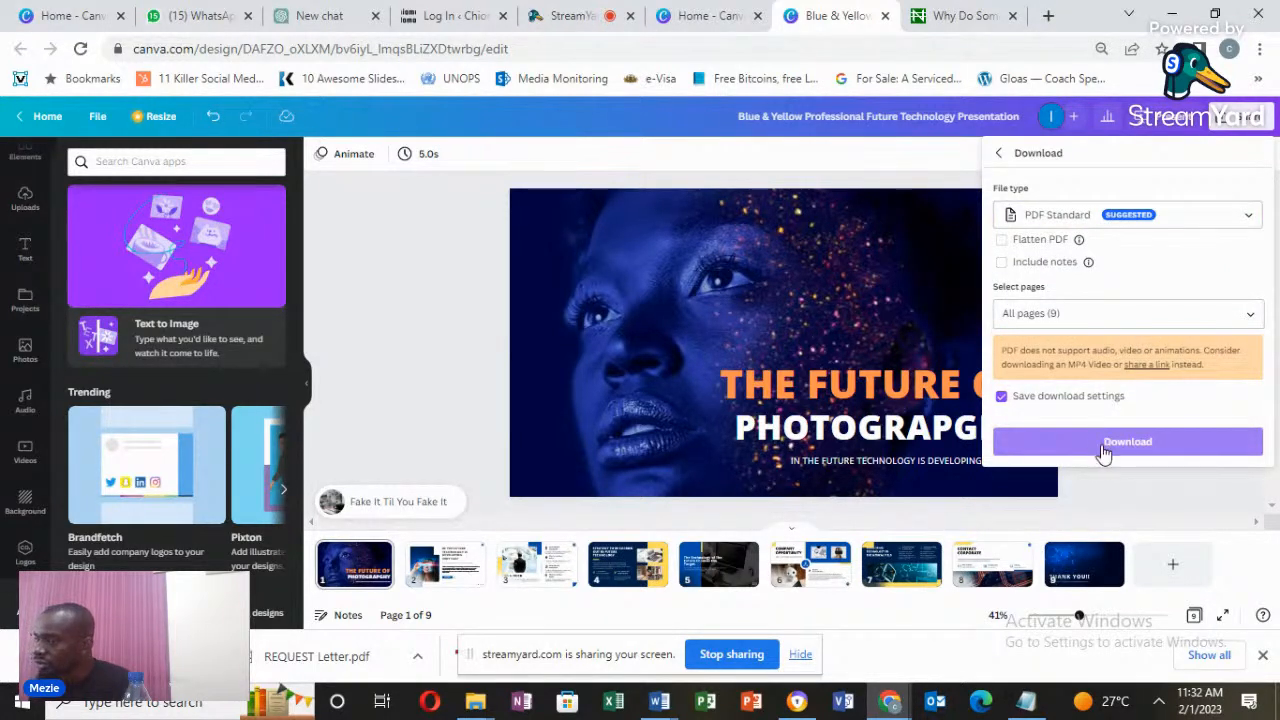
pyautogui.click(1058, 220)
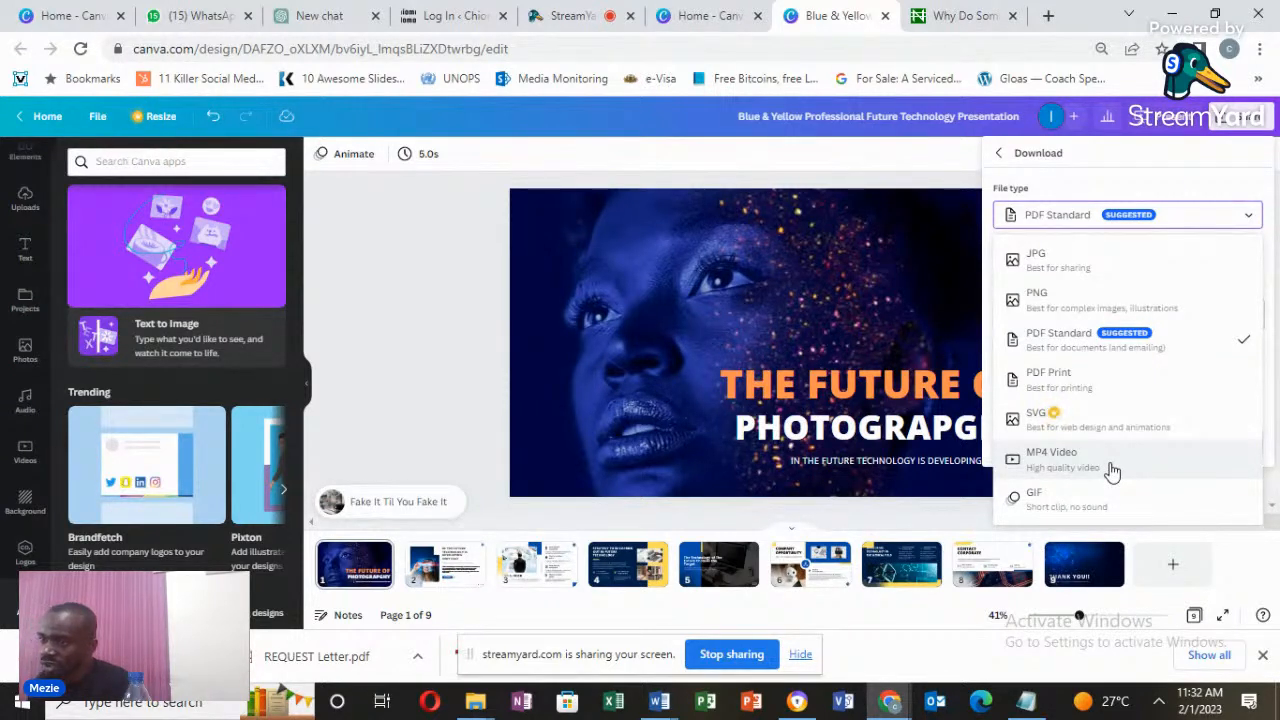
# Show the timing settings for the opening page, "The Future of Photograpghy".
pyautogui.click(365, 570)
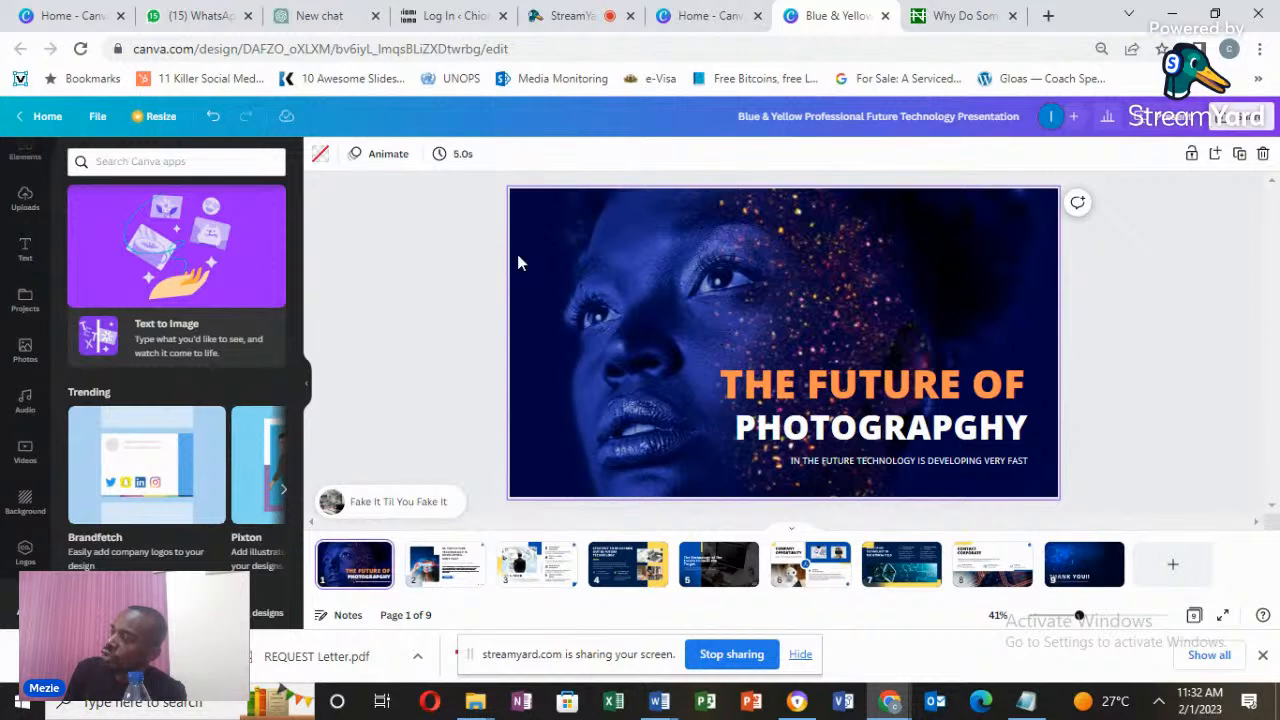
pyautogui.click(674, 242)
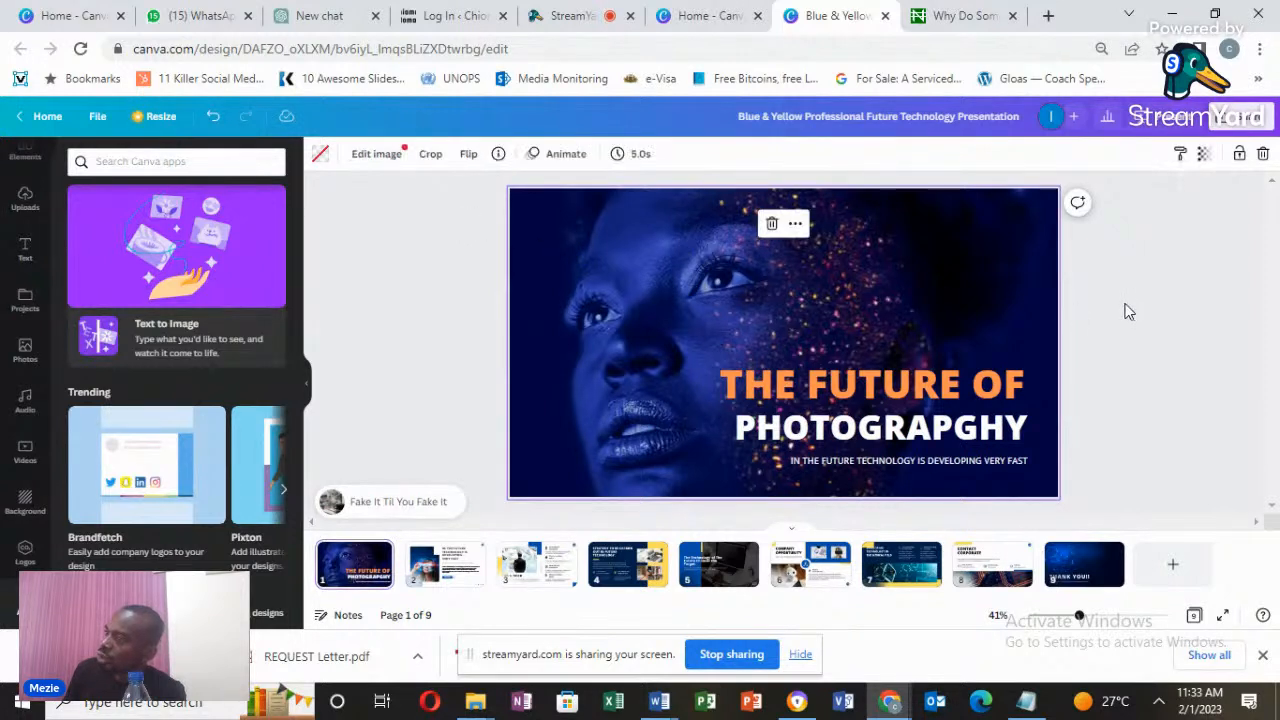
pyautogui.click(645, 156)
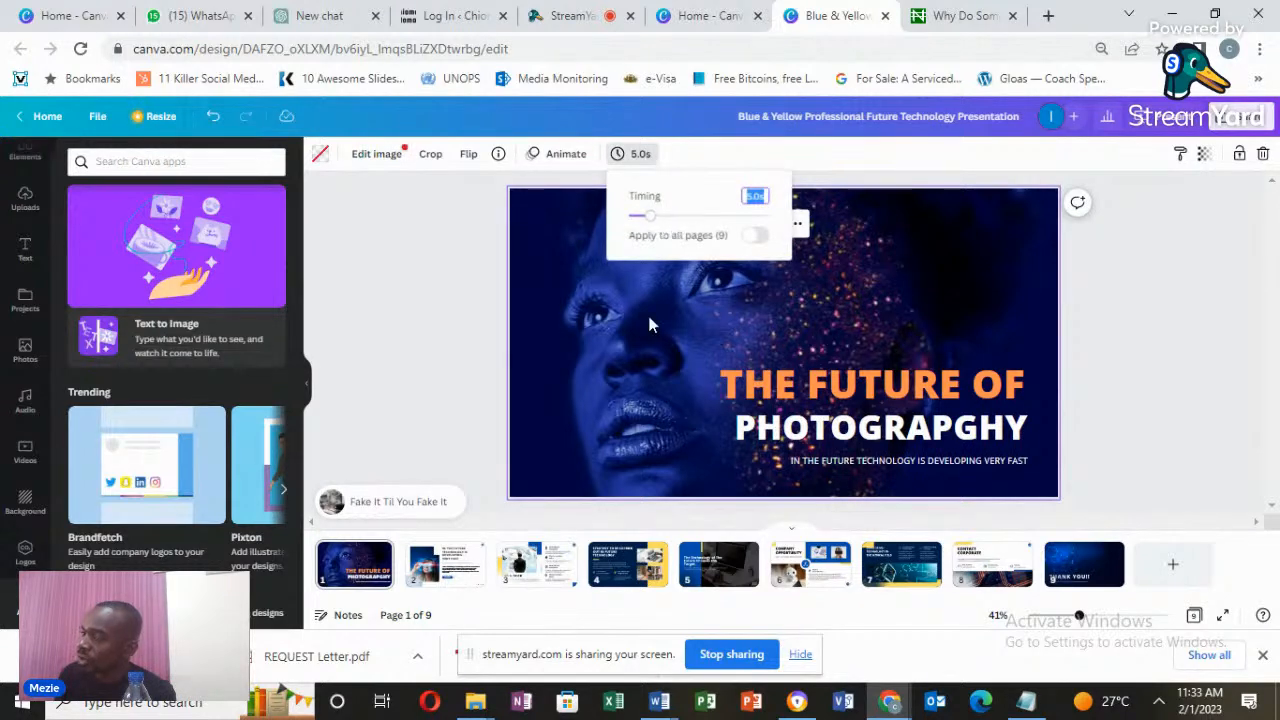
# Set page 2's timing to 29.5 seconds without applying it to the other pages.
pyautogui.click(440, 556)
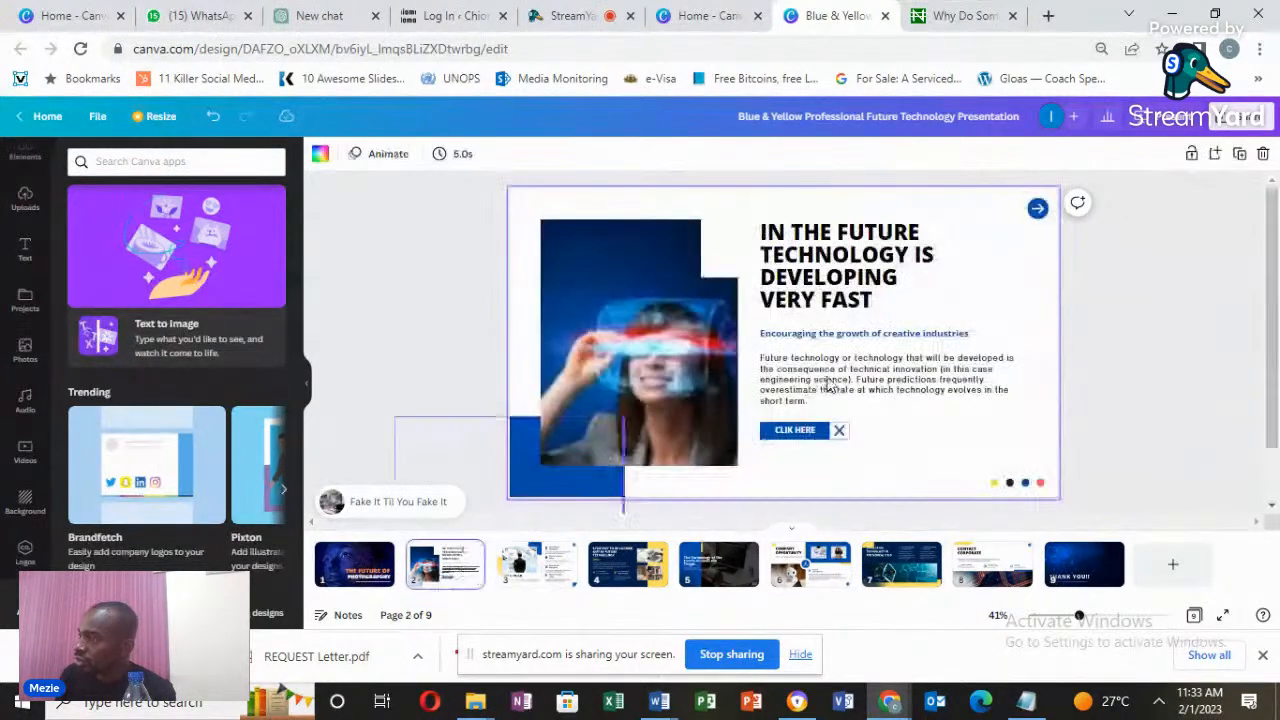
pyautogui.click(477, 198)
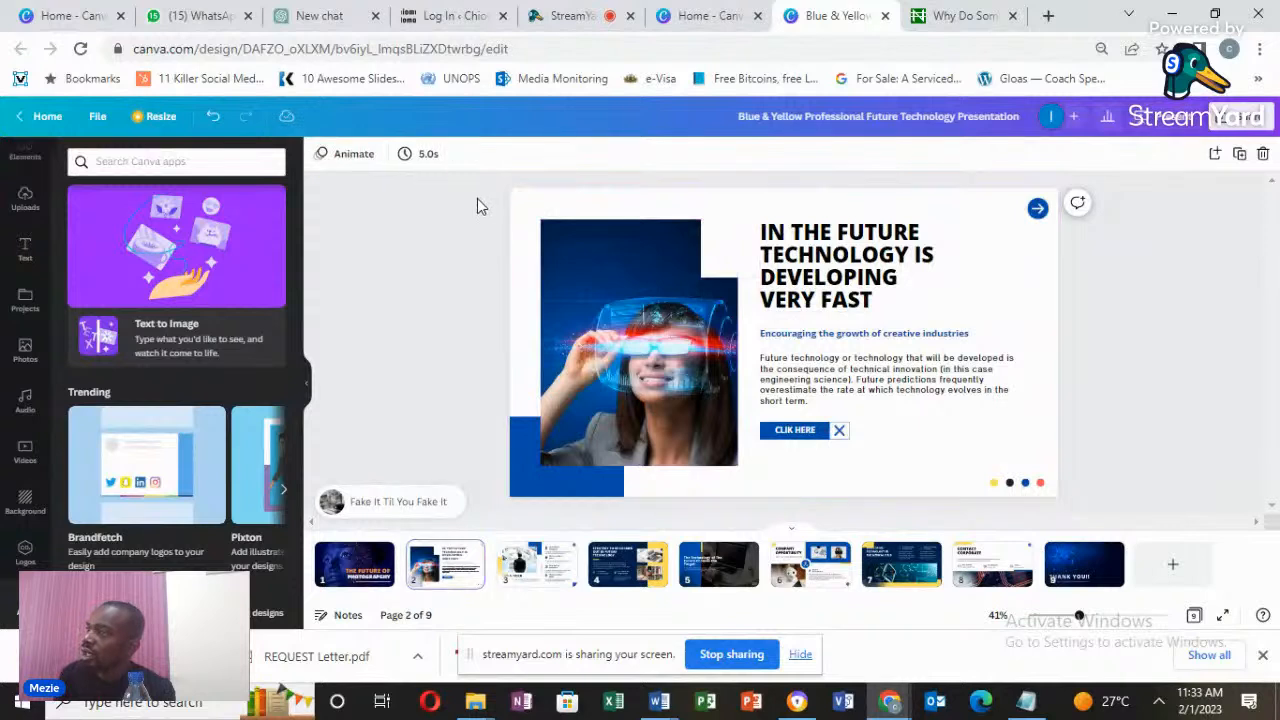
pyautogui.click(515, 226)
pyautogui.click(462, 154)
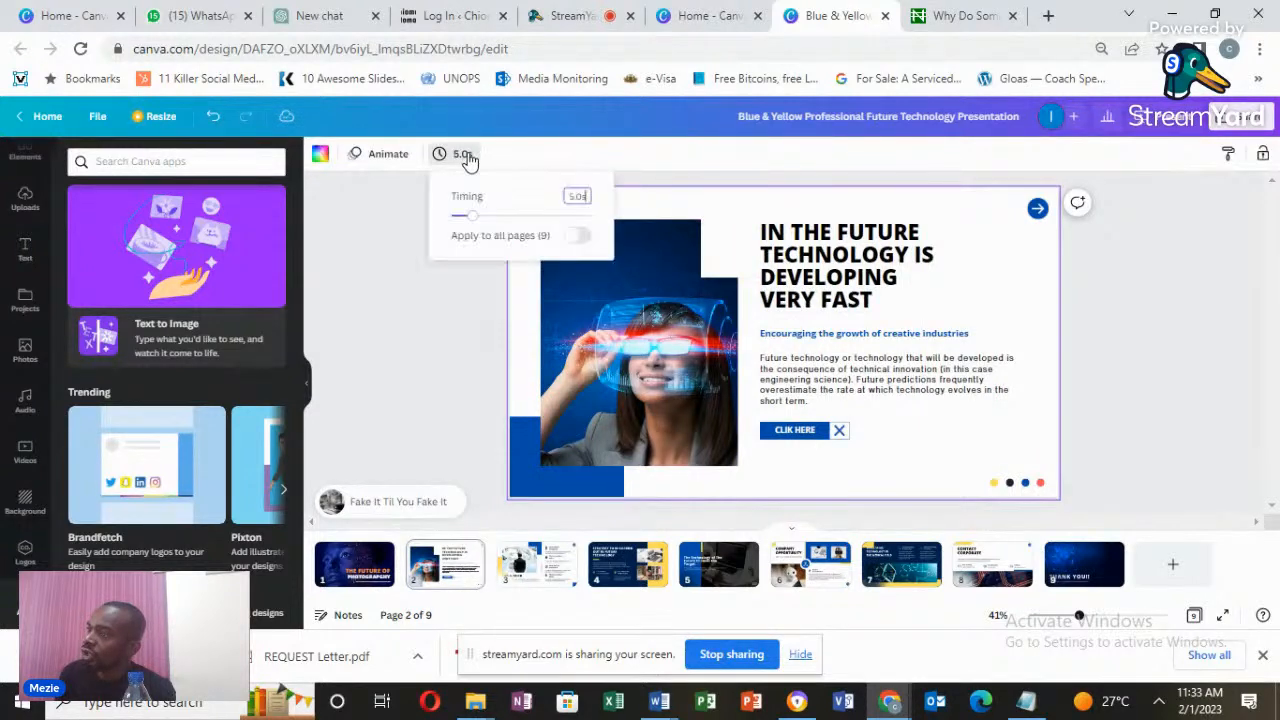
pyautogui.click(582, 198)
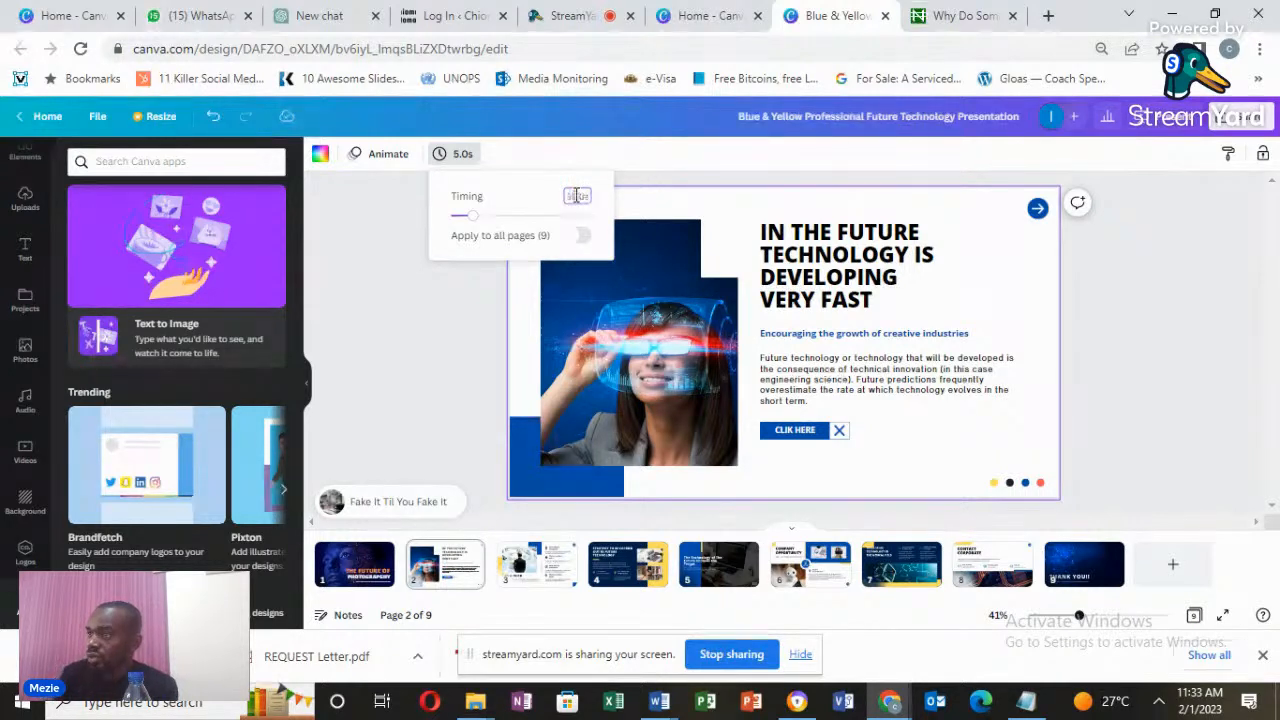
pyautogui.click(687, 284)
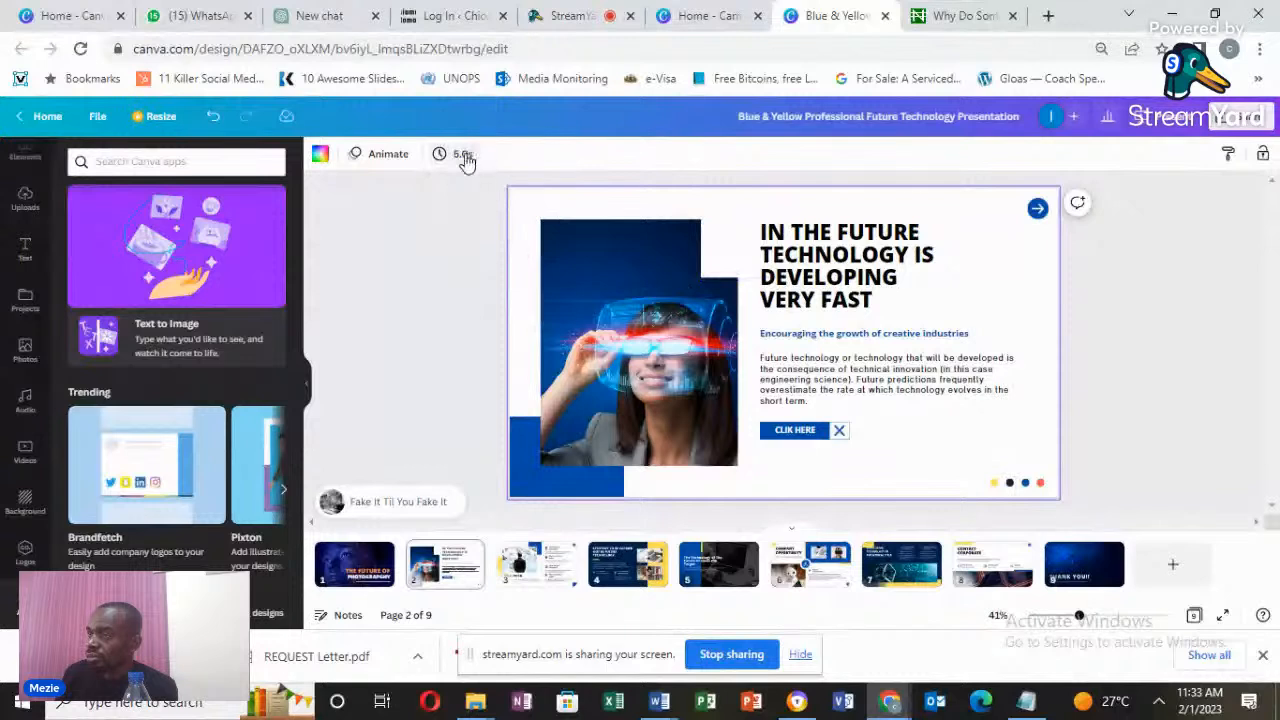
pyautogui.click(463, 155)
pyautogui.click(498, 217)
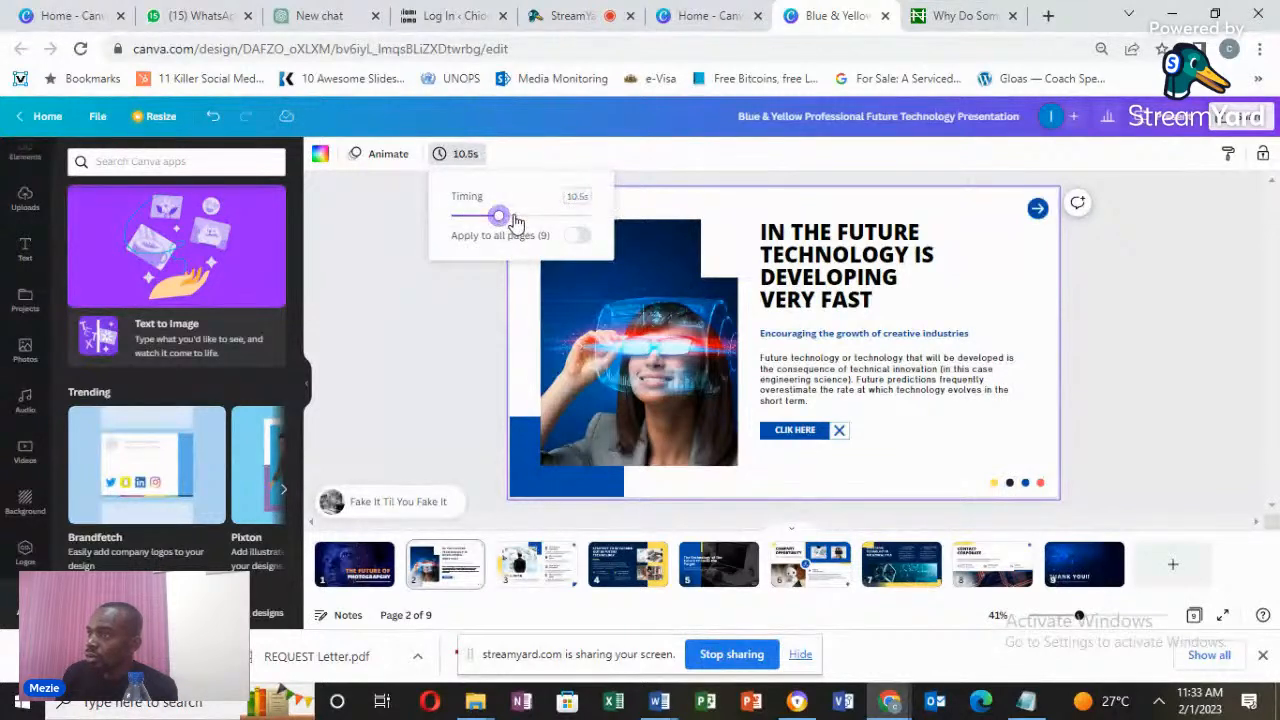
pyautogui.moveTo(514, 220); pyautogui.dragTo(590, 213)
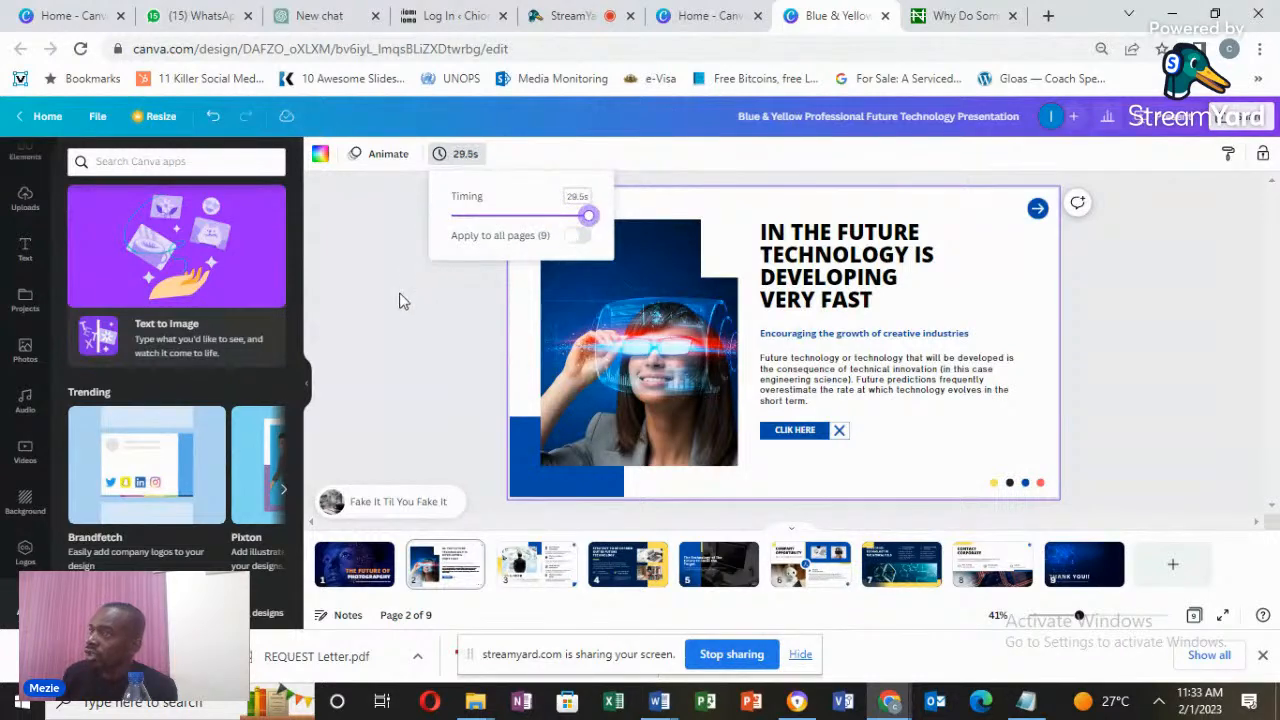
pyautogui.click(428, 357)
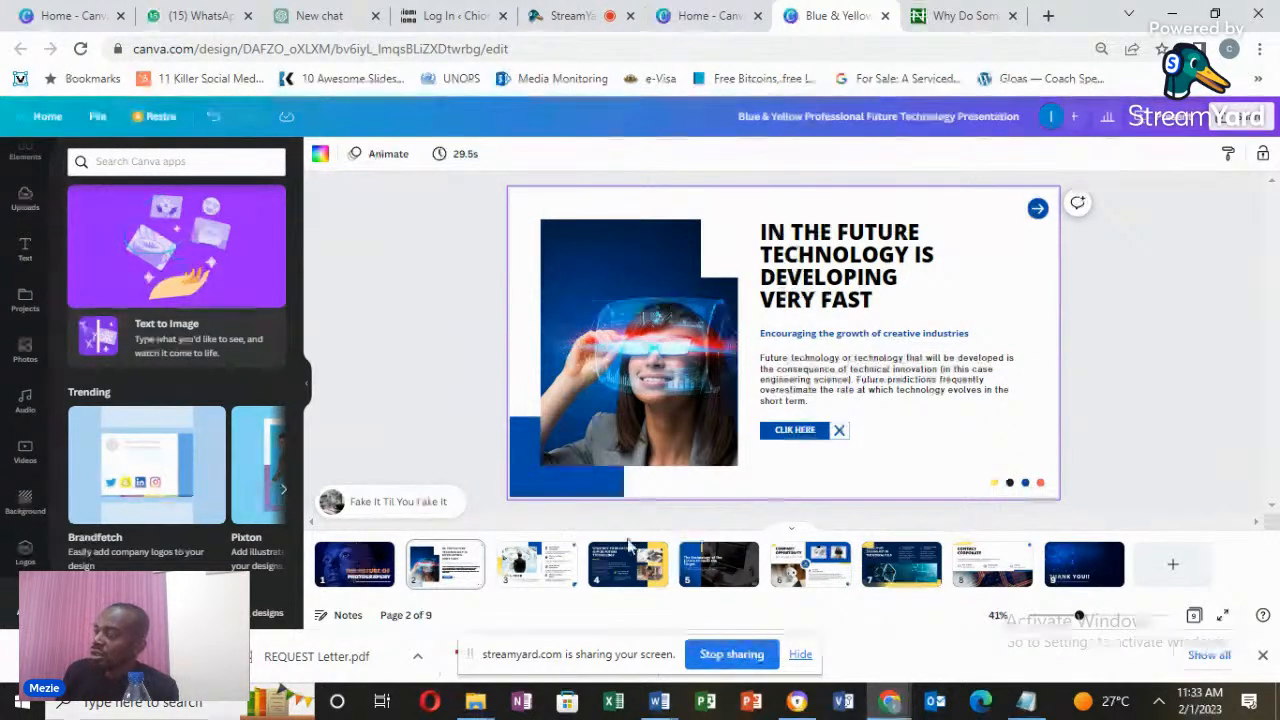
# Set page 3's timing to 20.5 seconds, apply it to all pages, and check pages 5 and 4.
pyautogui.click(553, 574)
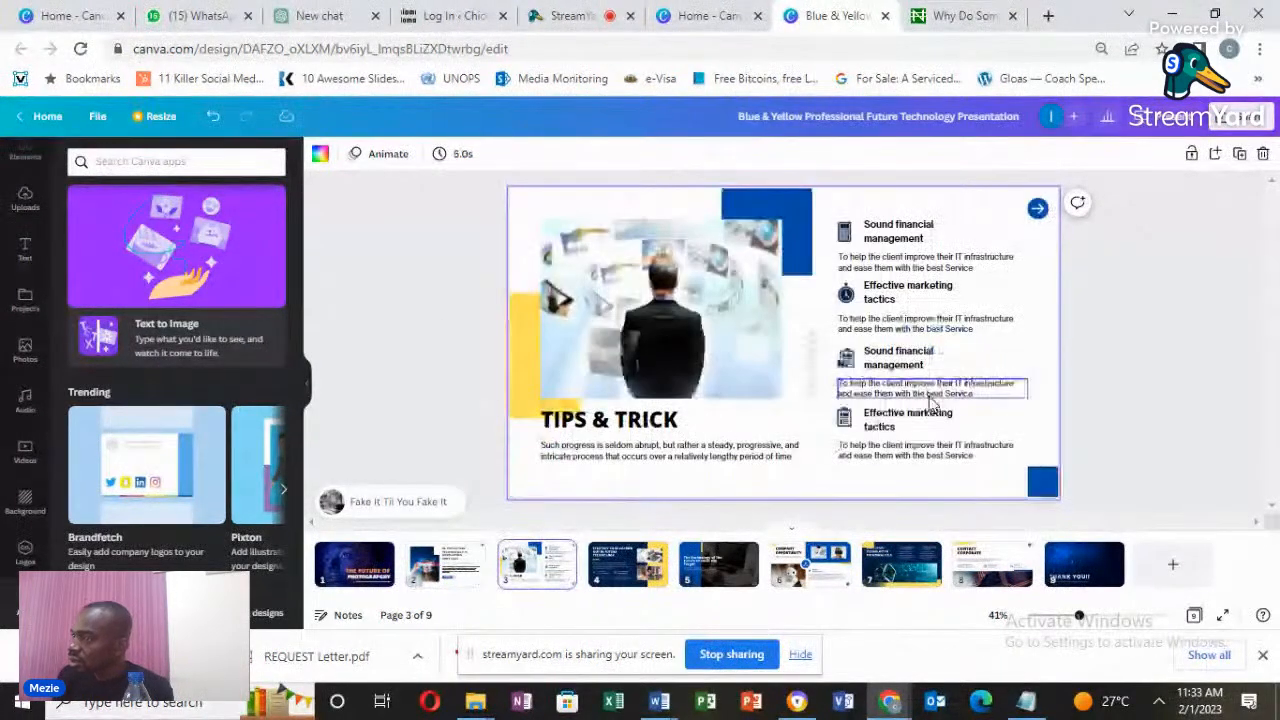
pyautogui.click(457, 155)
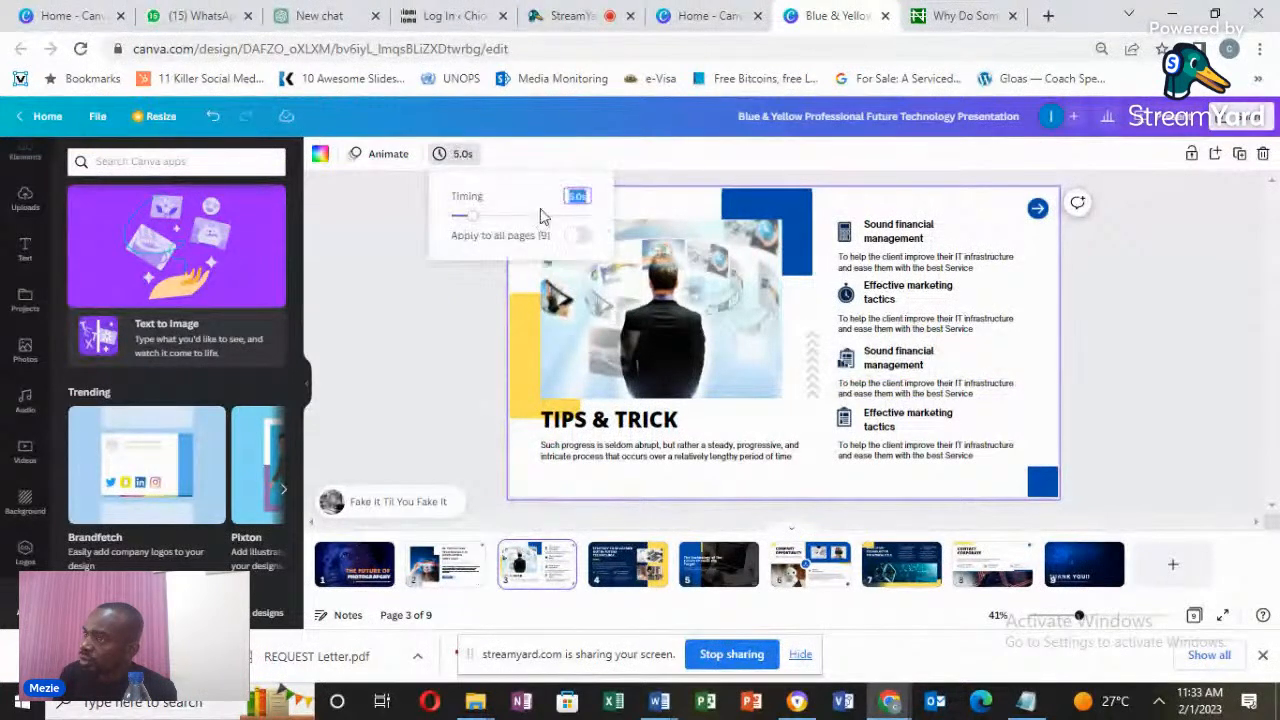
pyautogui.click(546, 215)
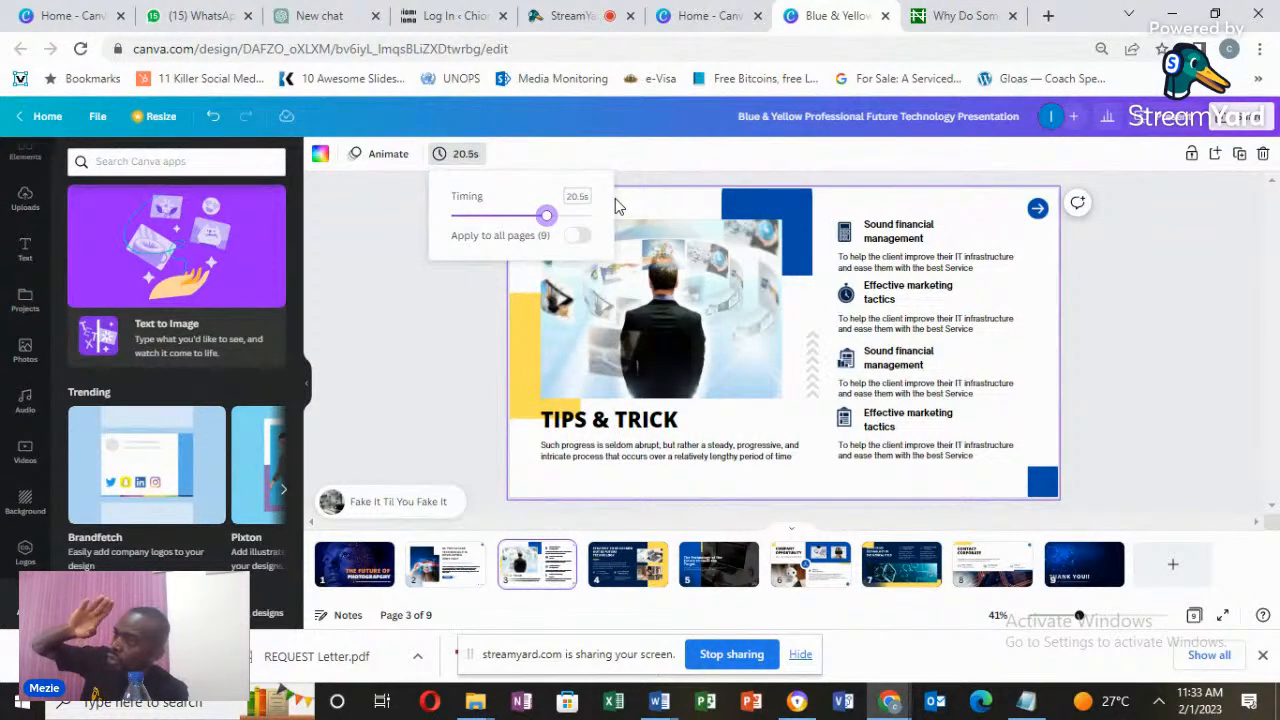
pyautogui.click(579, 241)
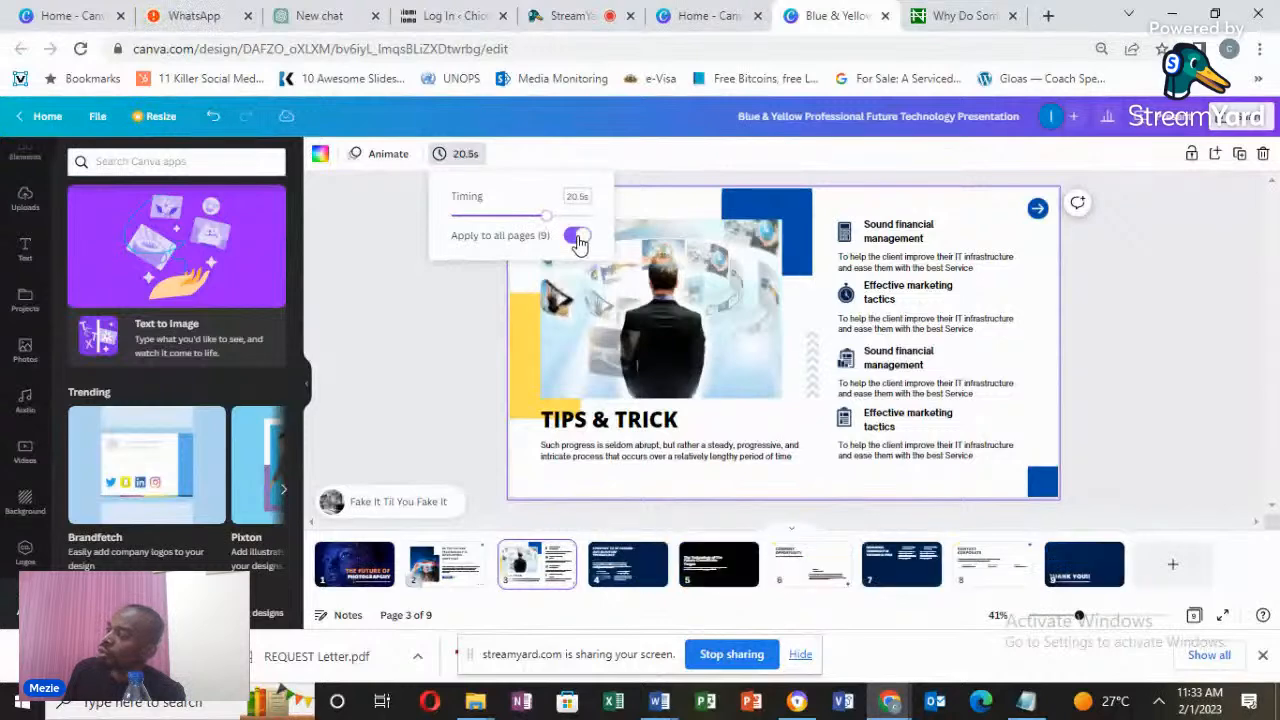
pyautogui.click(712, 553)
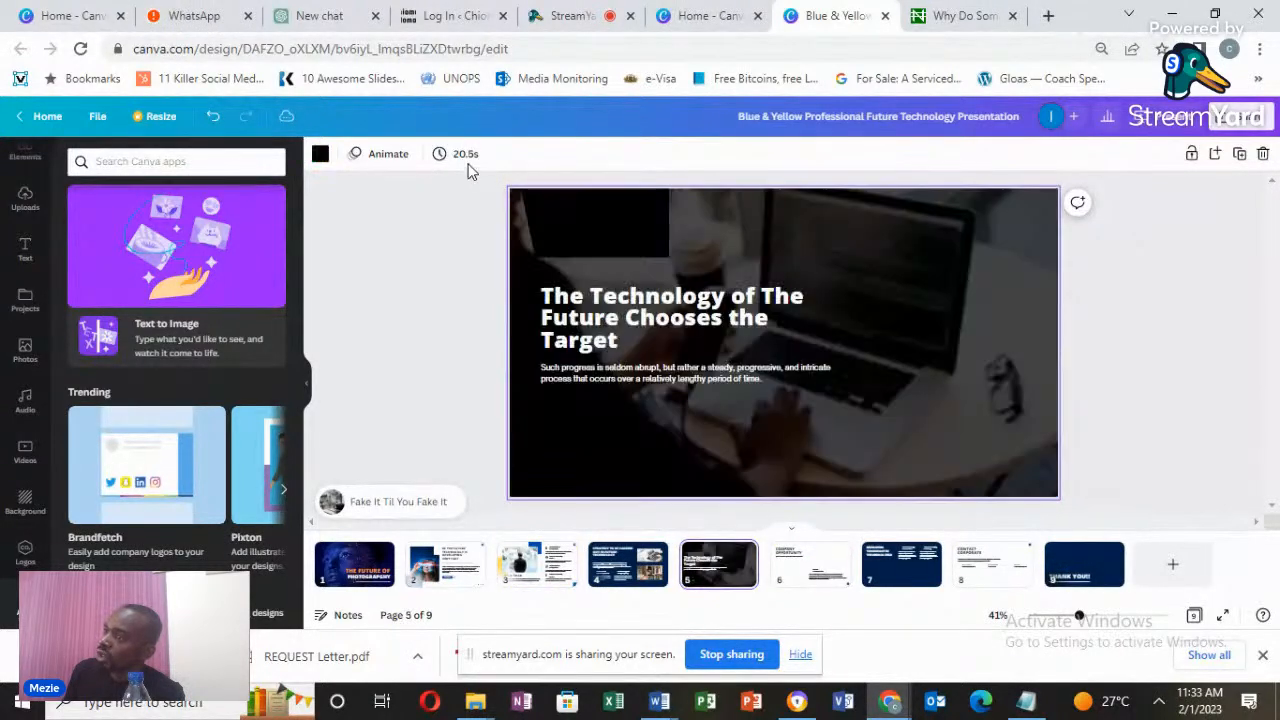
pyautogui.click(636, 574)
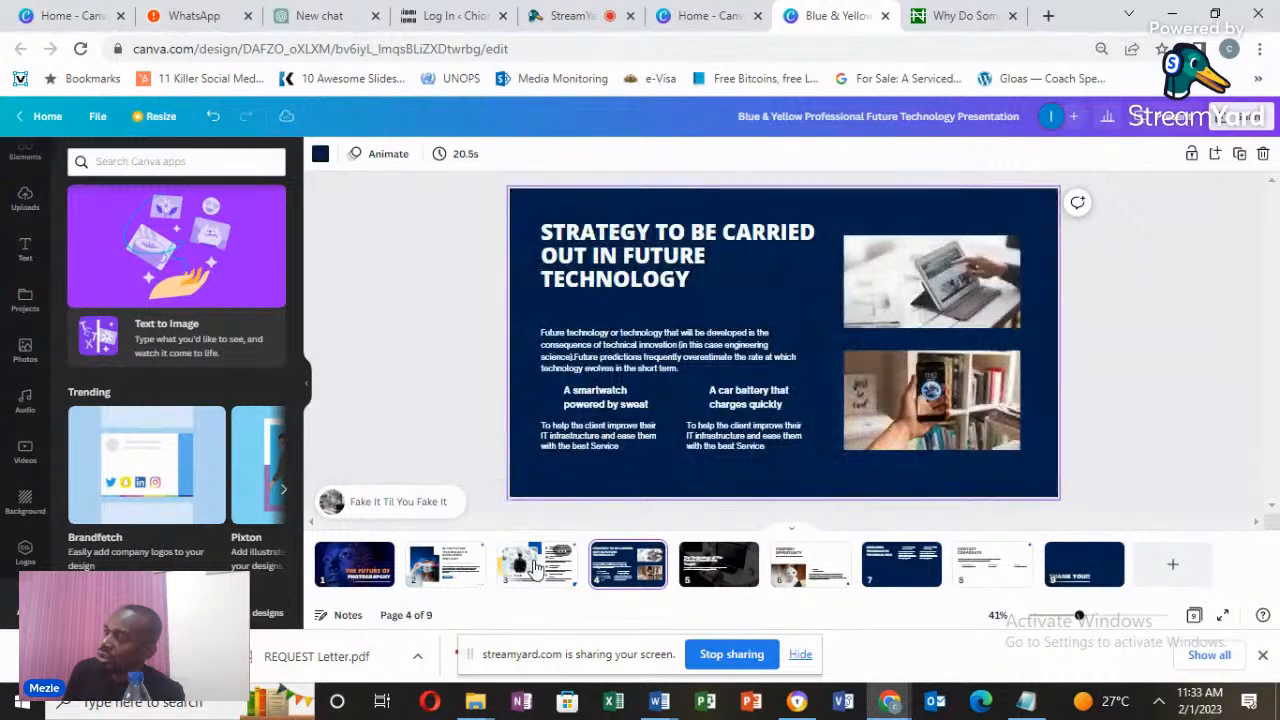
# Set the timing of page 3, "Tips & Trick", to 26 seconds.
pyautogui.click(535, 567)
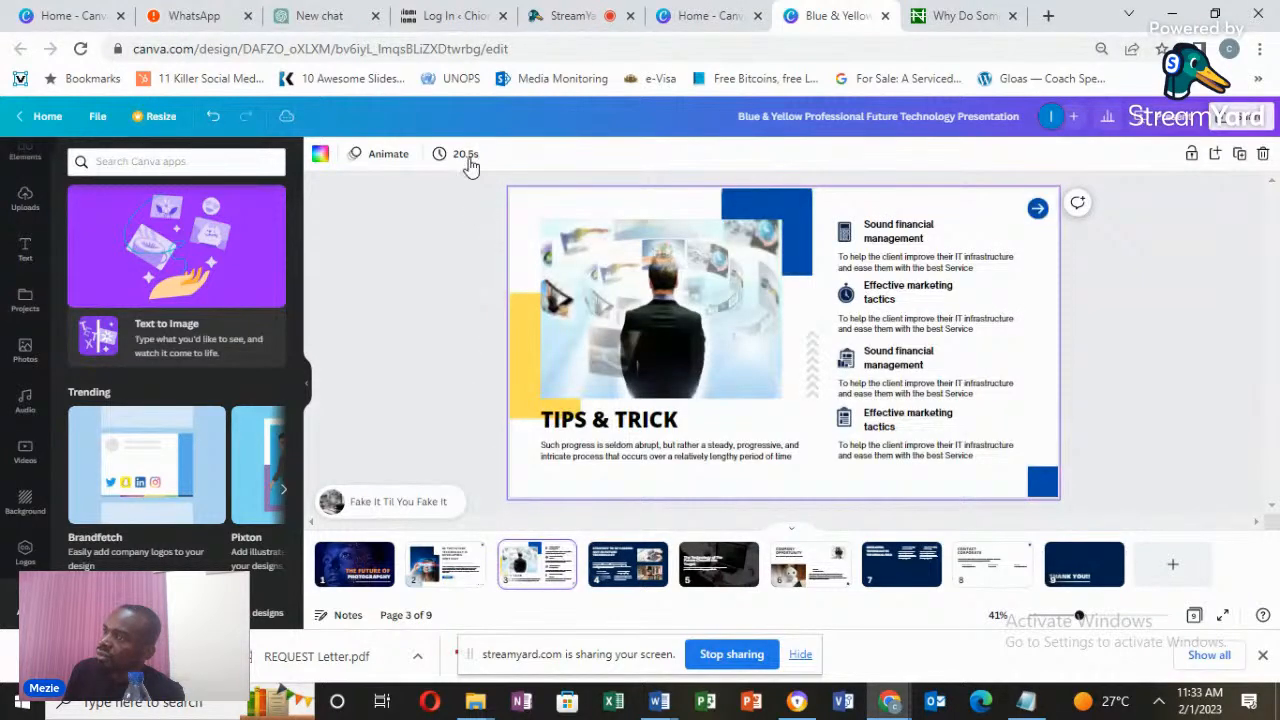
pyautogui.click(466, 154)
pyautogui.click(572, 219)
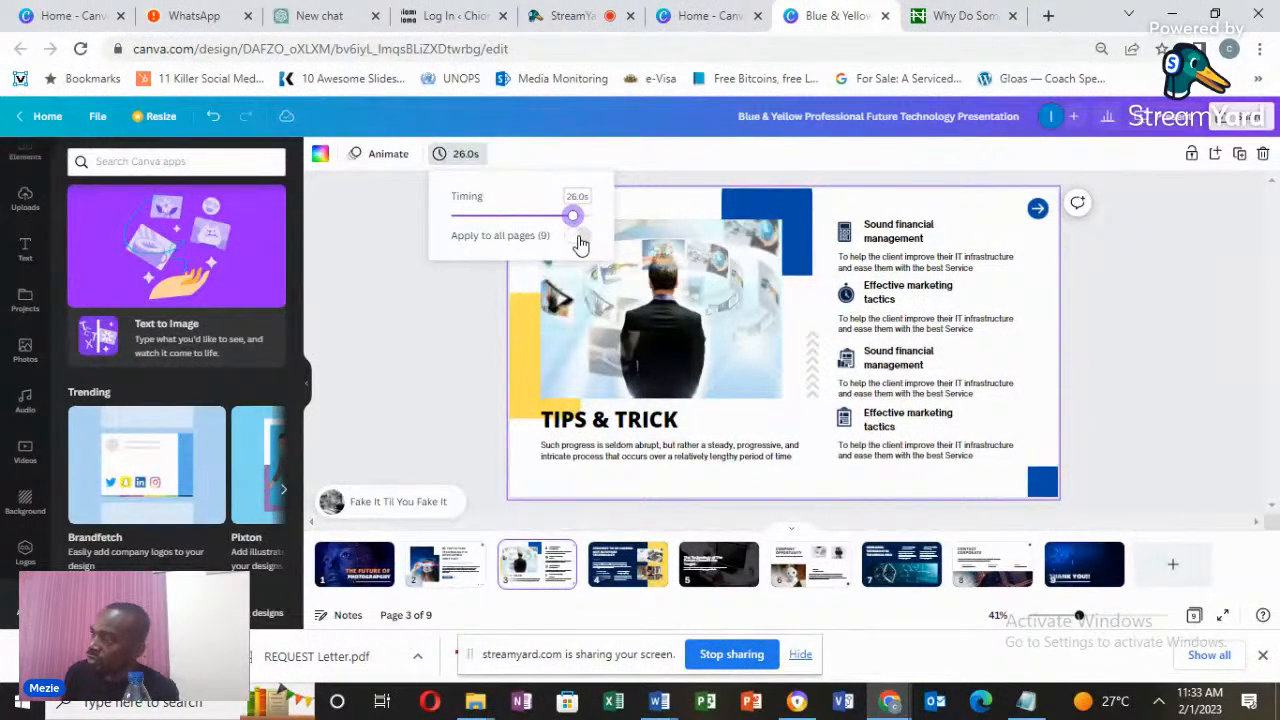
# View pages 6 and 7 of the presentation, "Company Opportunity" and "Developing Technology in the Medical Field".
pyautogui.click(800, 560)
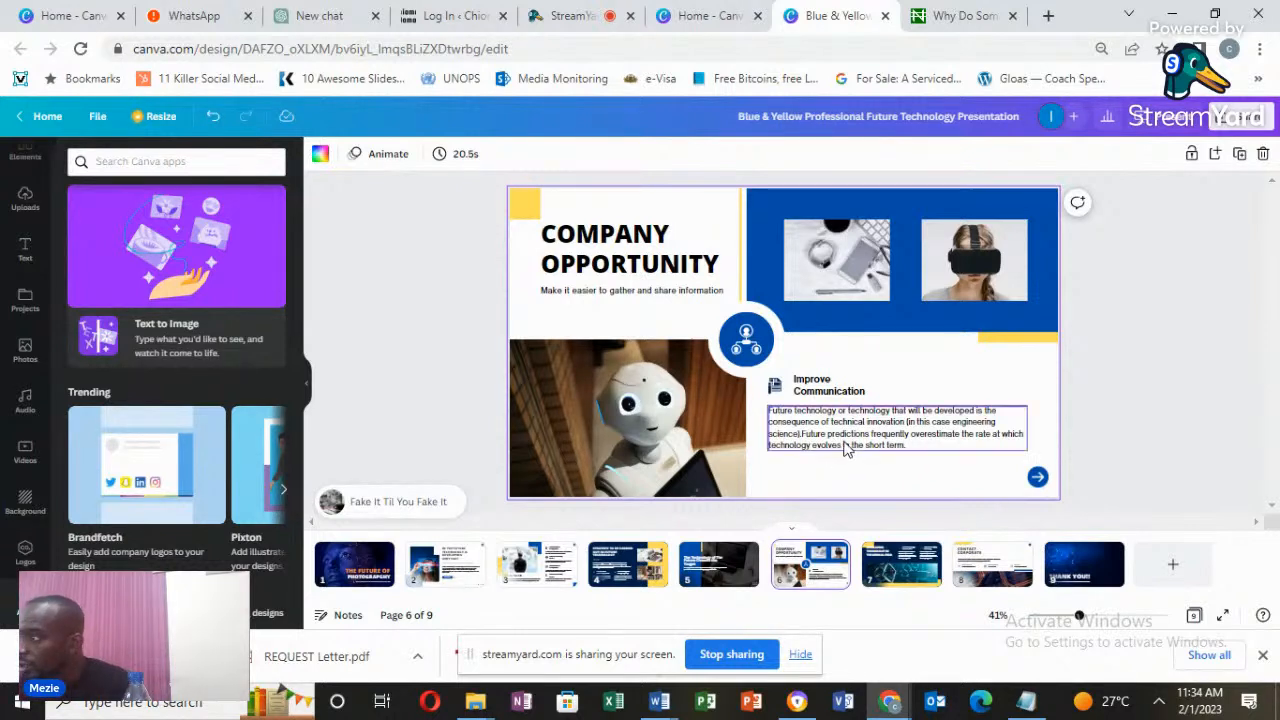
pyautogui.click(1093, 401)
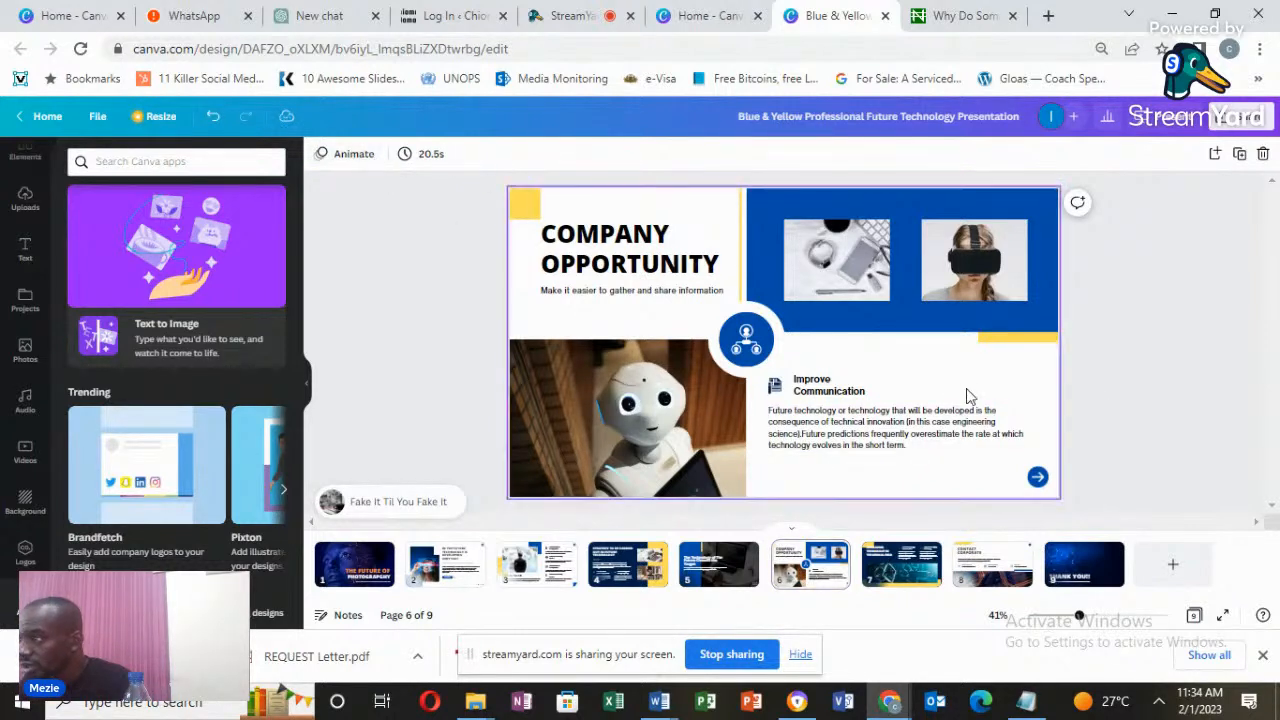
pyautogui.click(966, 397)
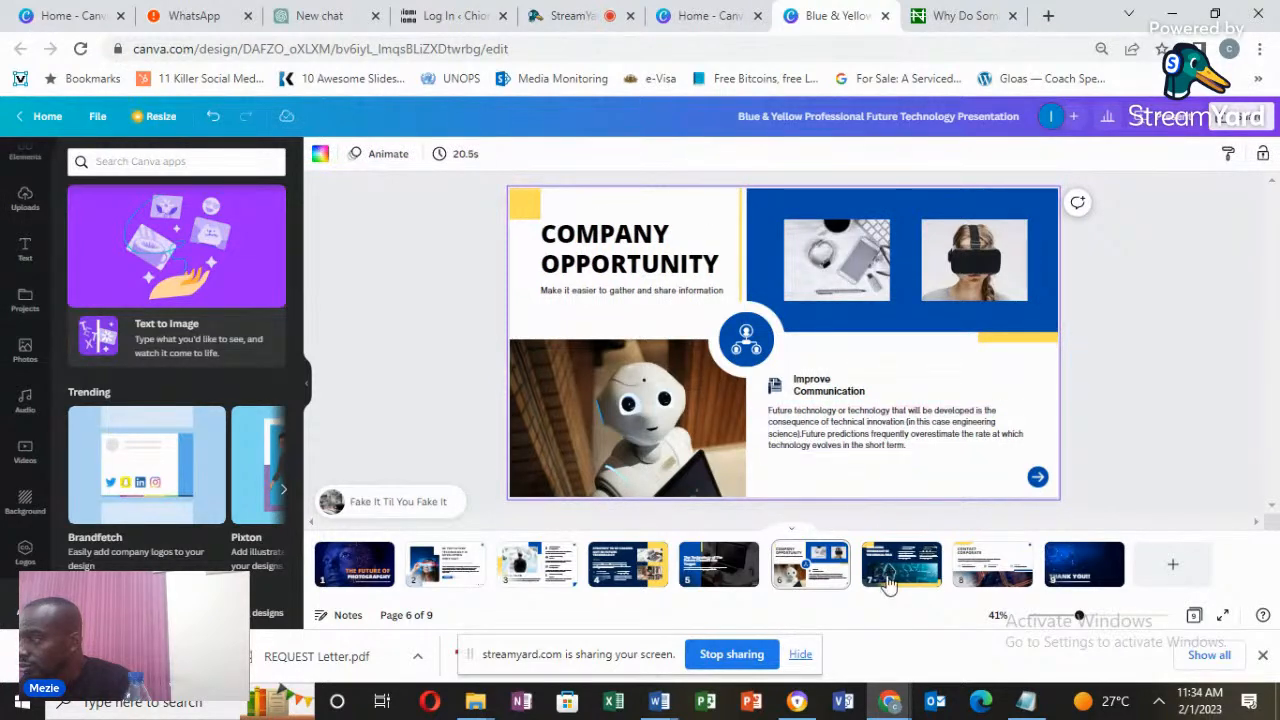
pyautogui.click(888, 575)
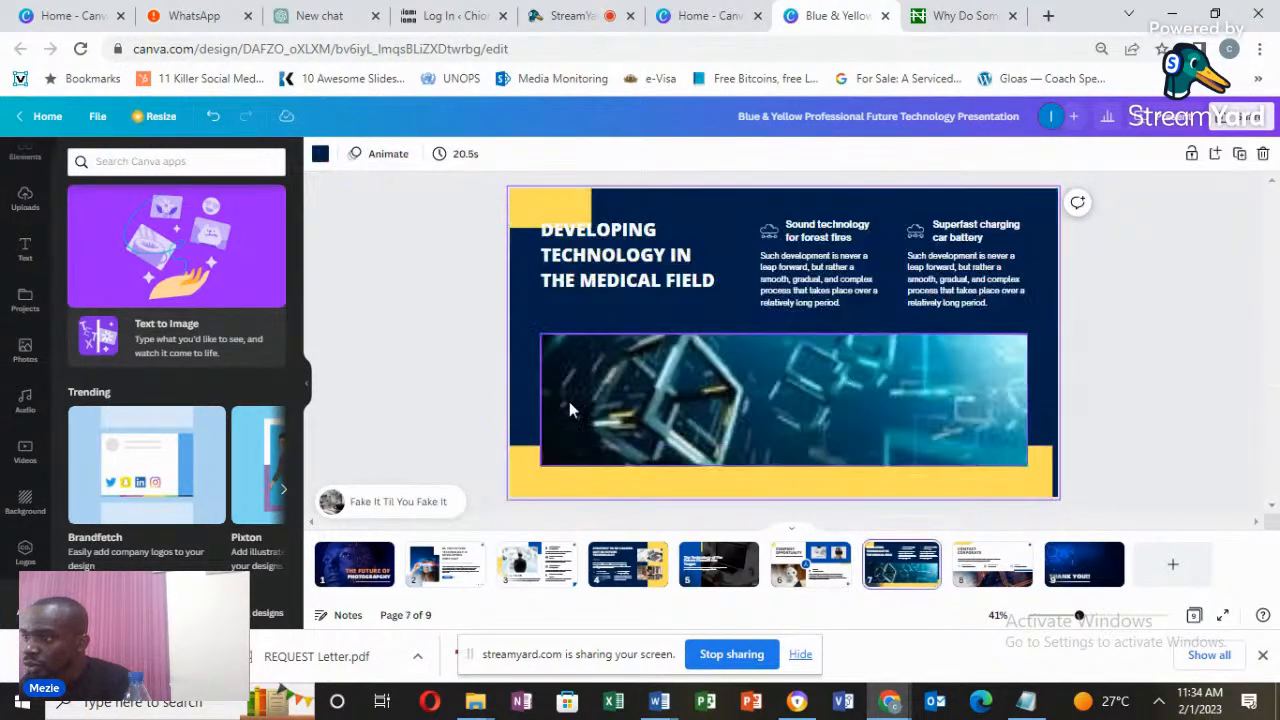
pyautogui.click(479, 242)
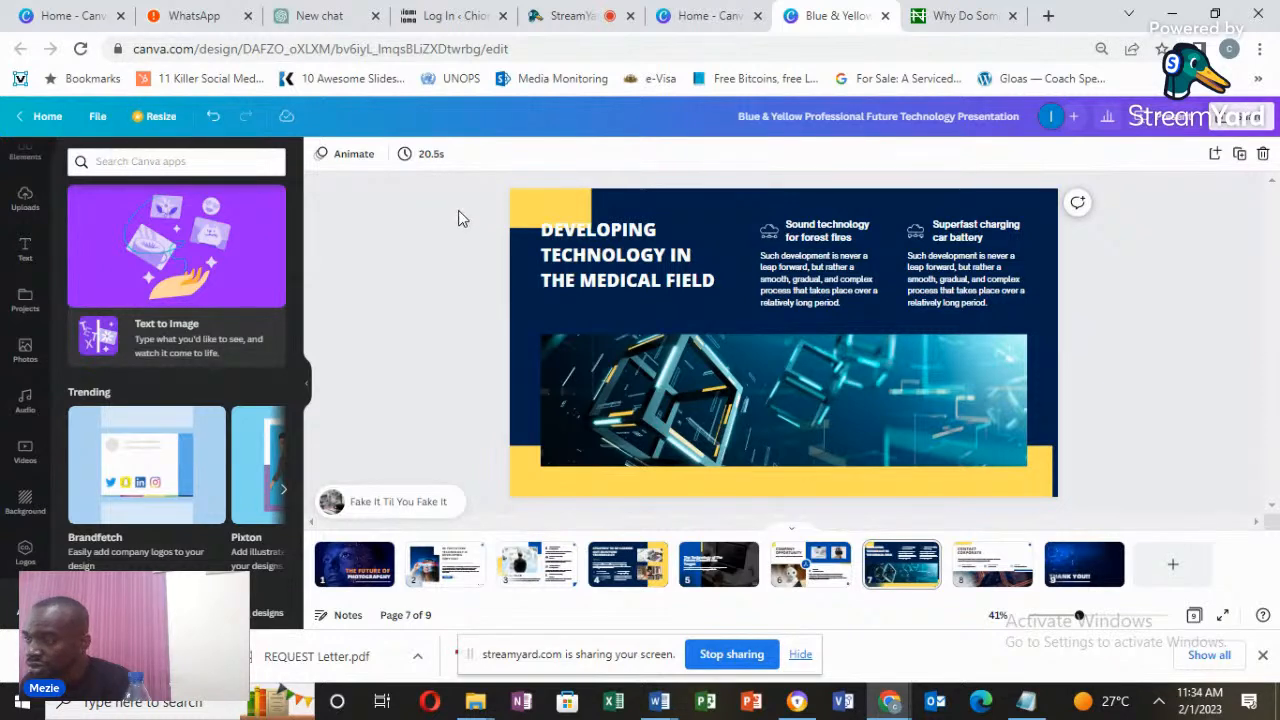
# Preview the page animation styles on page 2 and apply the Photo Rise animation to all pages.
pyautogui.click(362, 160)
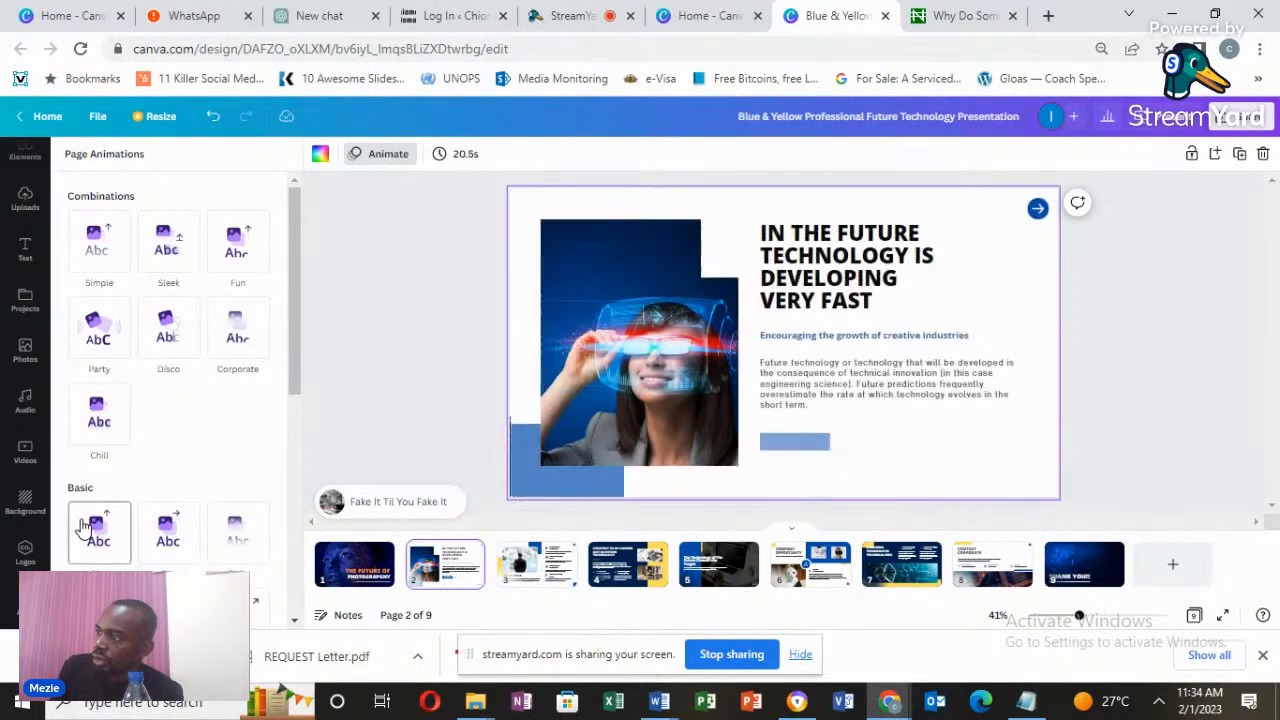
pyautogui.scroll(-2, 90, 525)
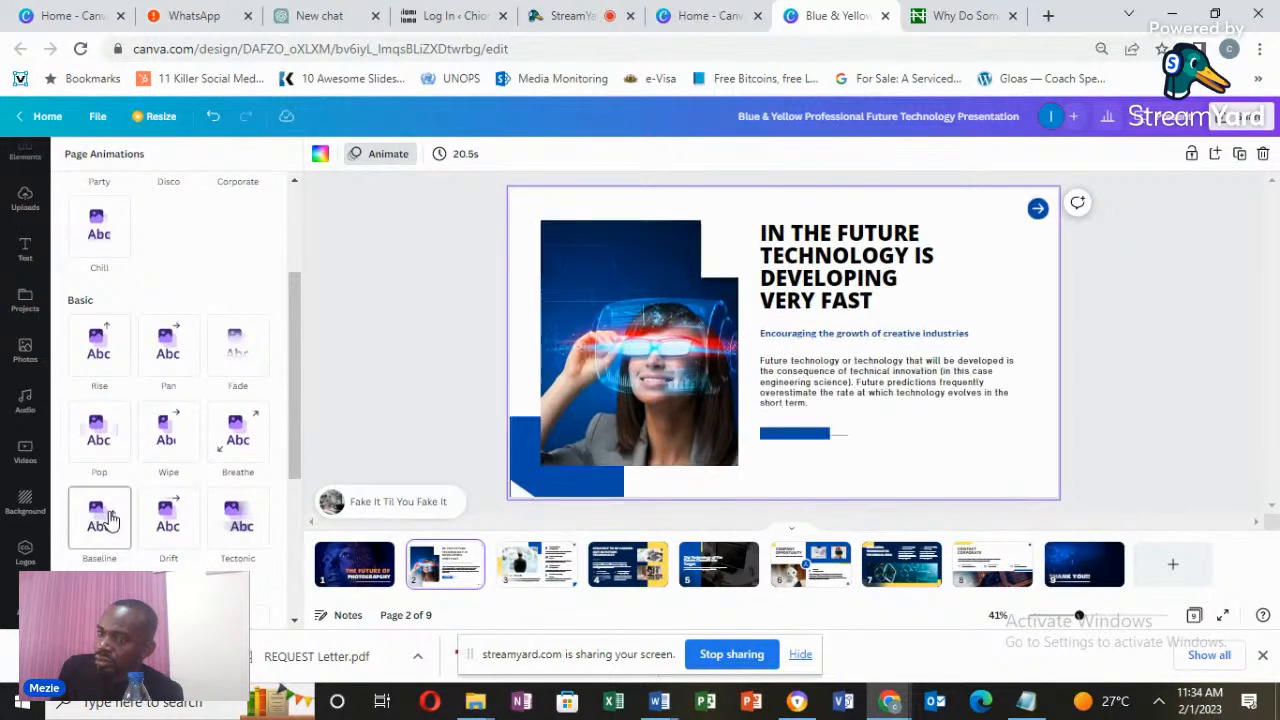
pyautogui.scroll(-3, 150, 530)
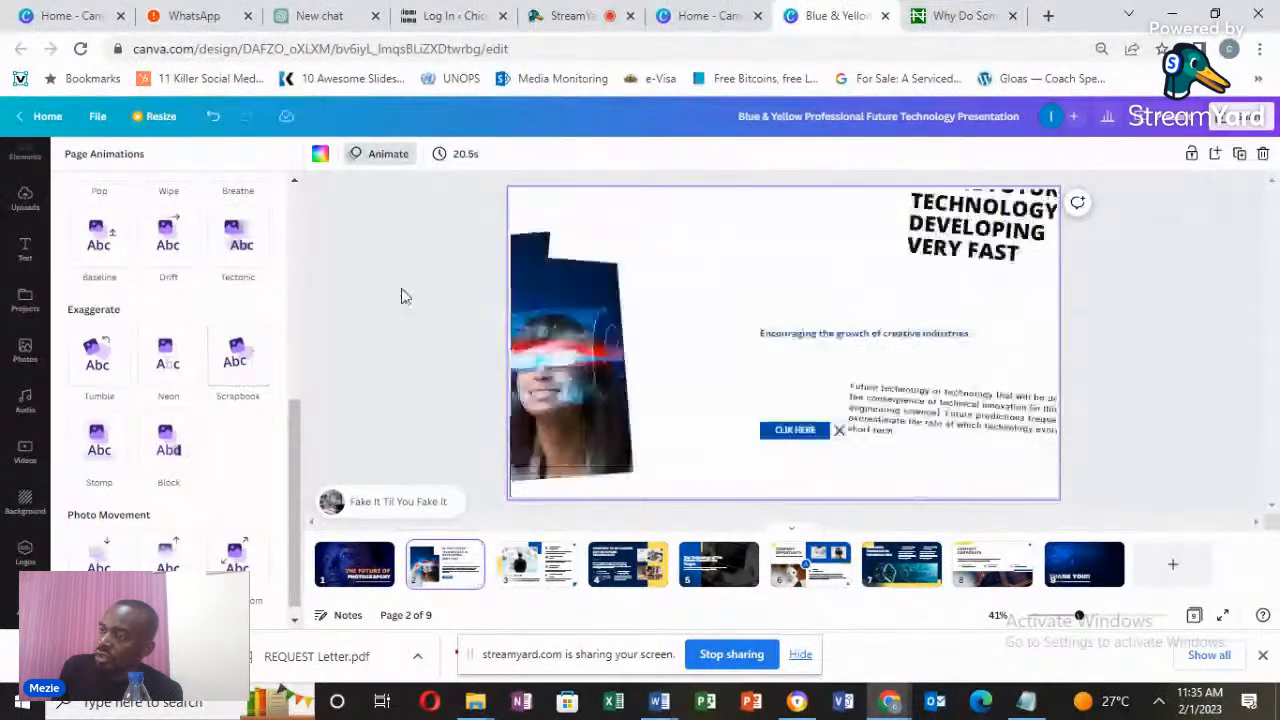
pyautogui.click(434, 191)
pyautogui.click(380, 153)
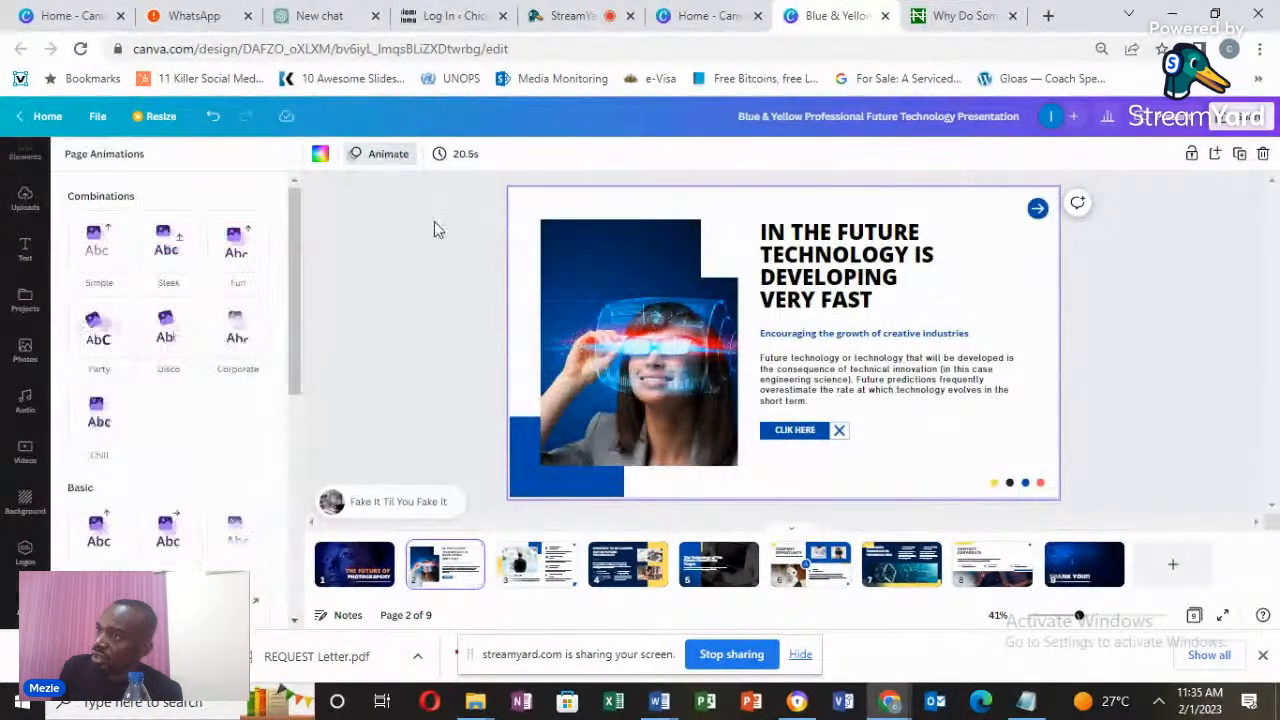
pyautogui.scroll(-3, 206, 366)
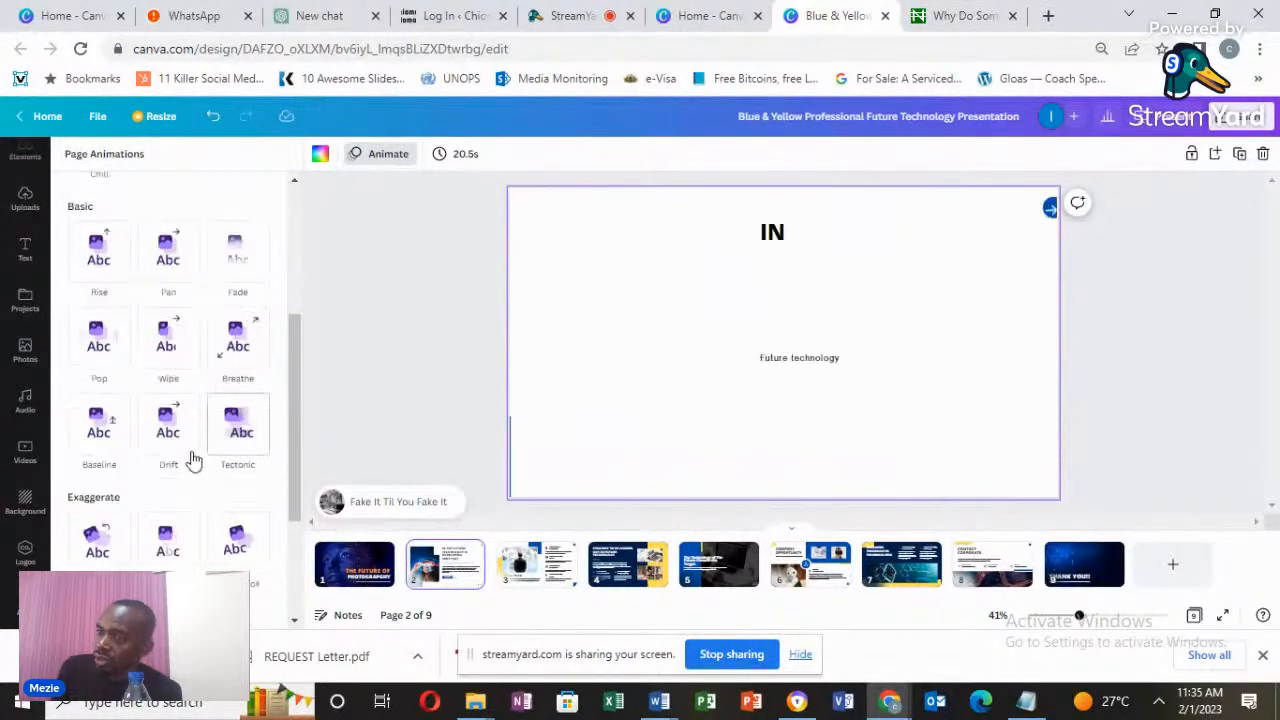
pyautogui.scroll(-2, 193, 459)
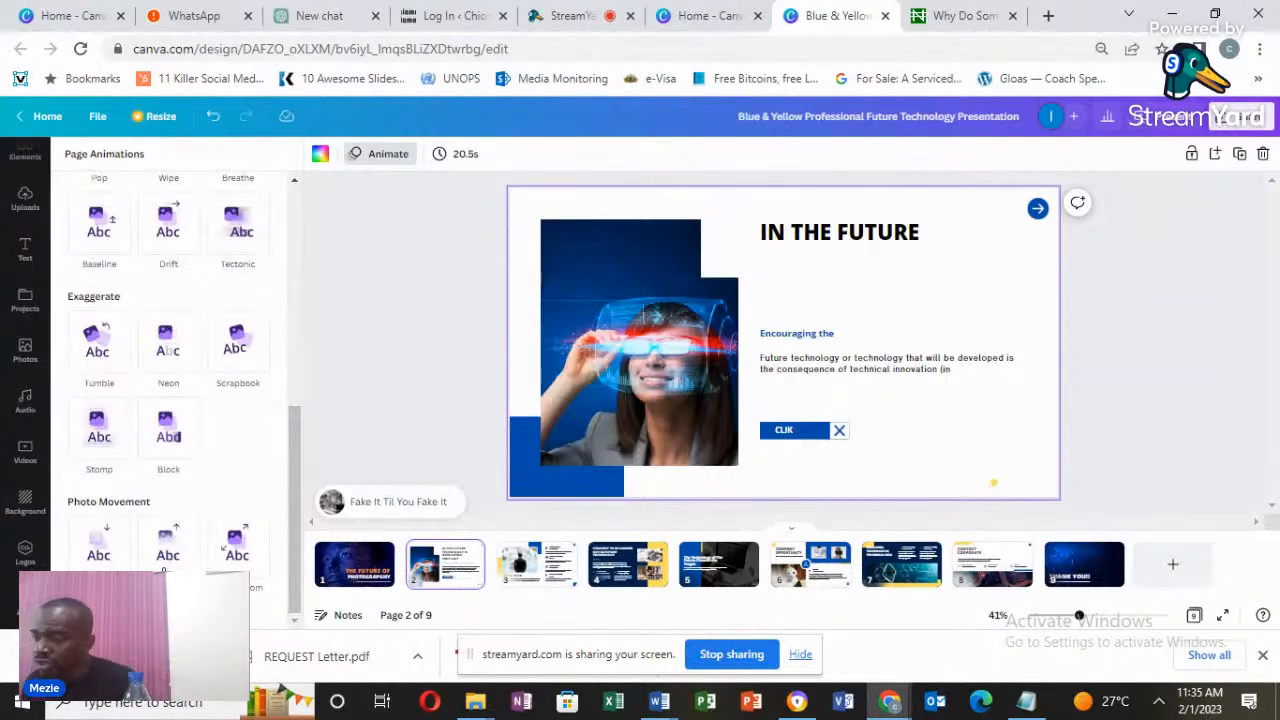
pyautogui.click(168, 545)
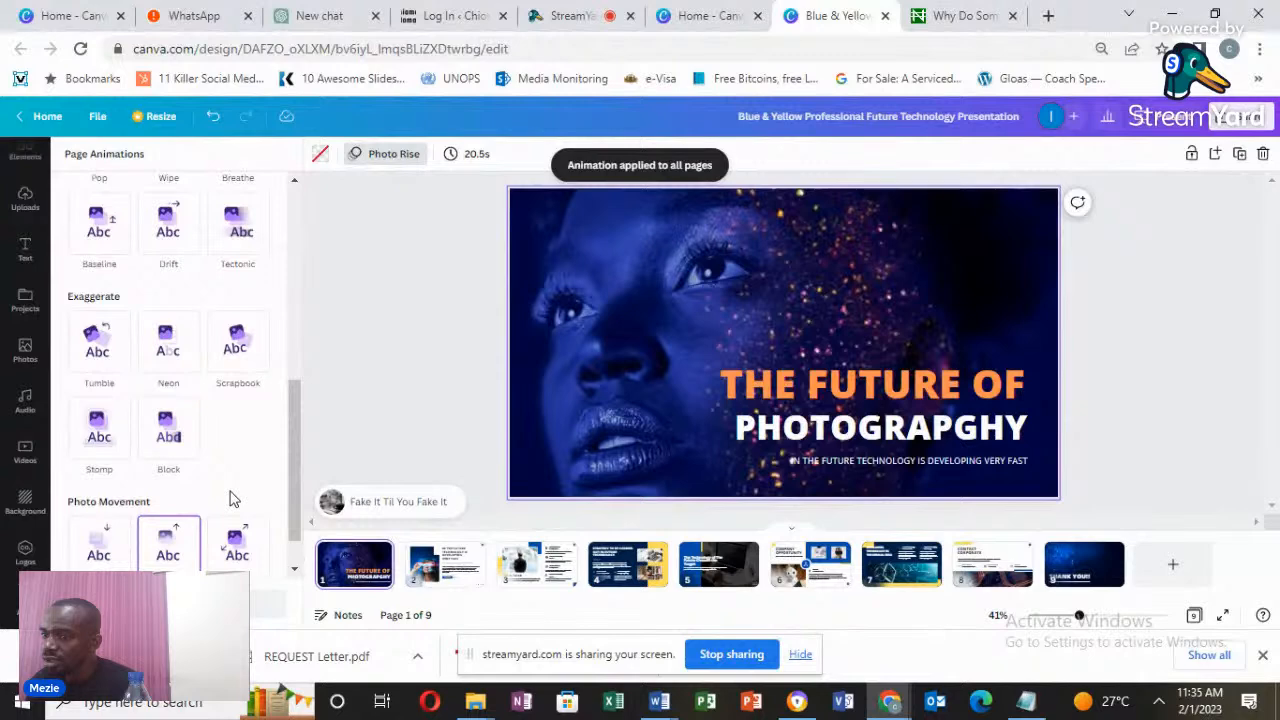
# Apply the Breathe animation to page 1, "The Future of Photograpghy", only.
pyautogui.scroll(-1, 229, 498)
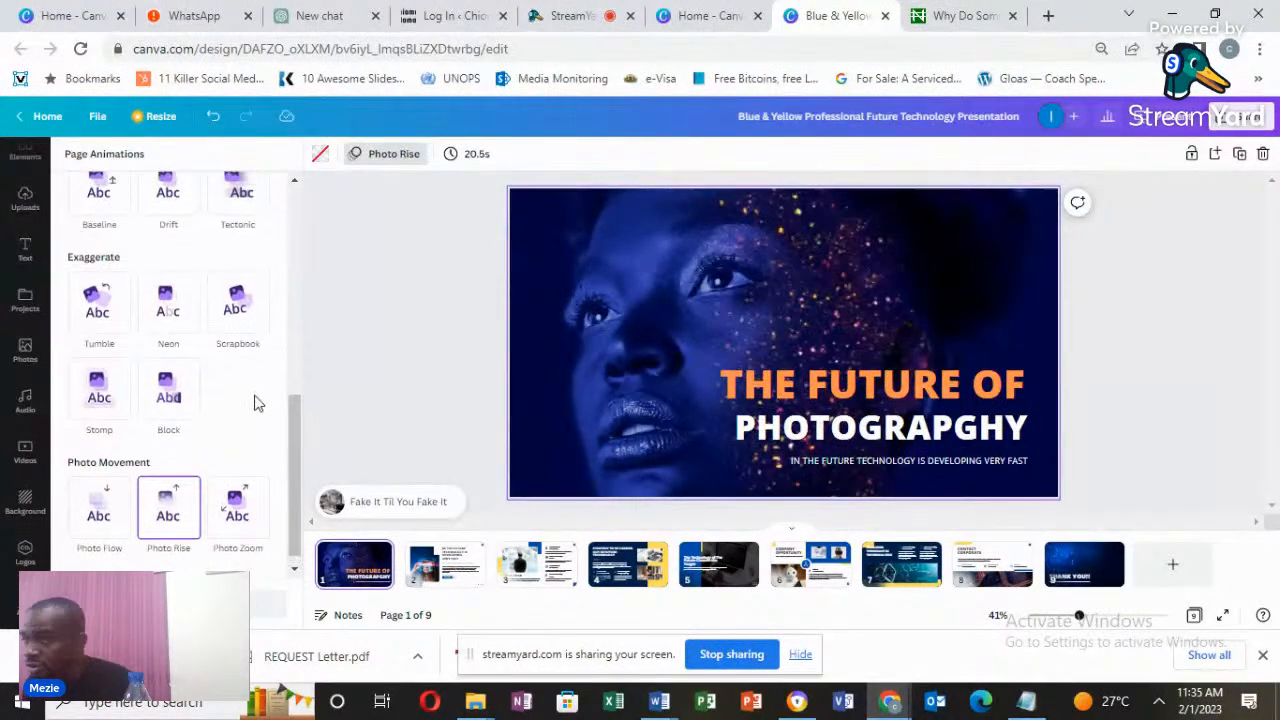
pyautogui.scroll(5, 160, 450)
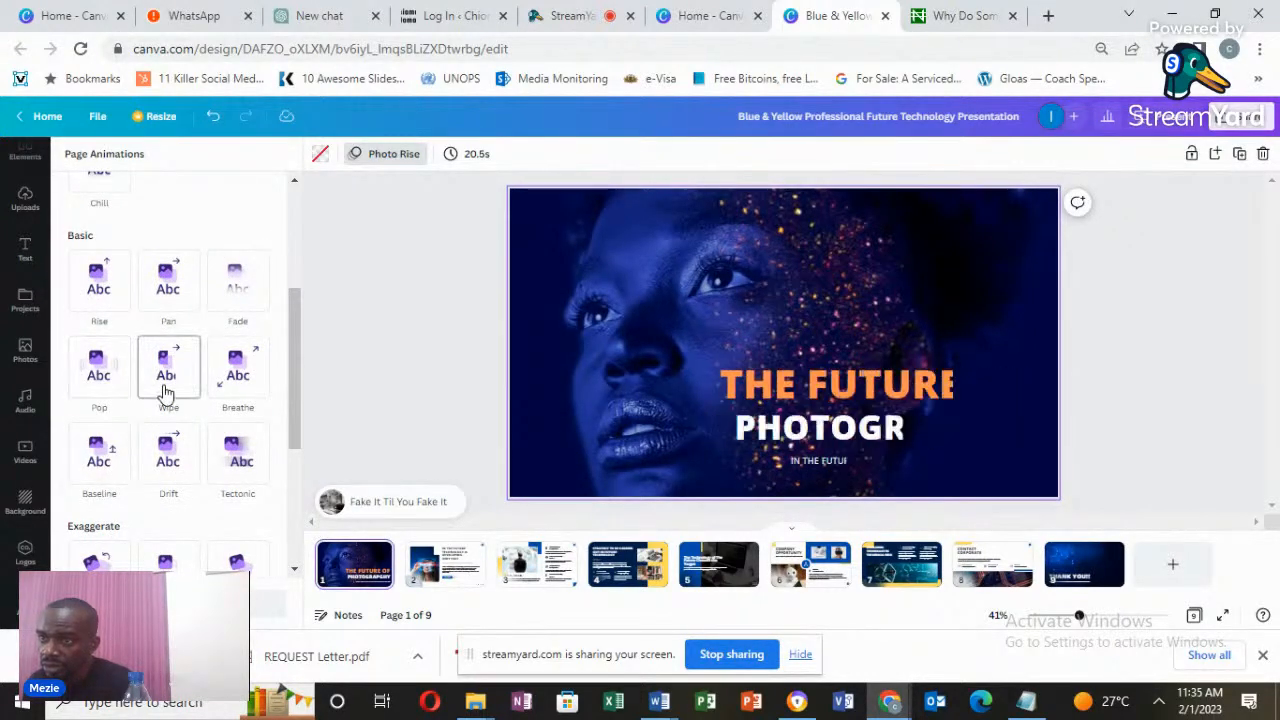
pyautogui.click(228, 385)
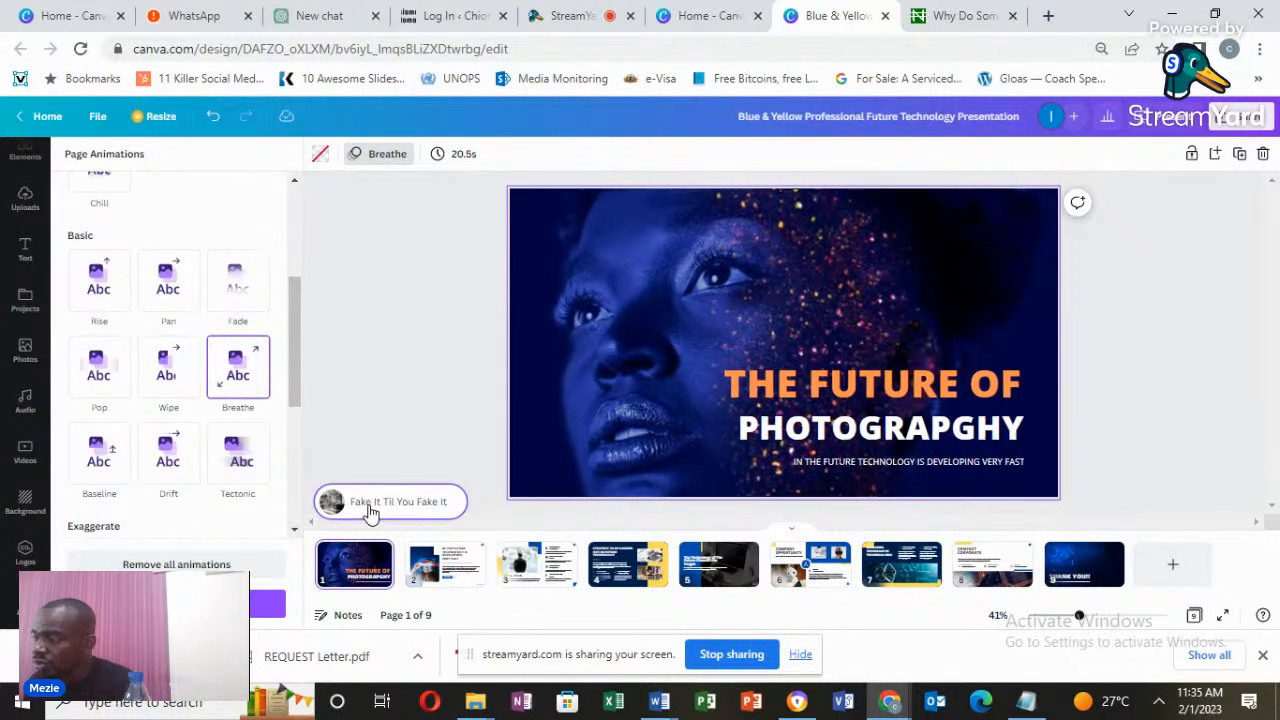
# Present the design full screen, advance through the first slides to check their animations, and exit the presentation.
pyautogui.click(1142, 133)
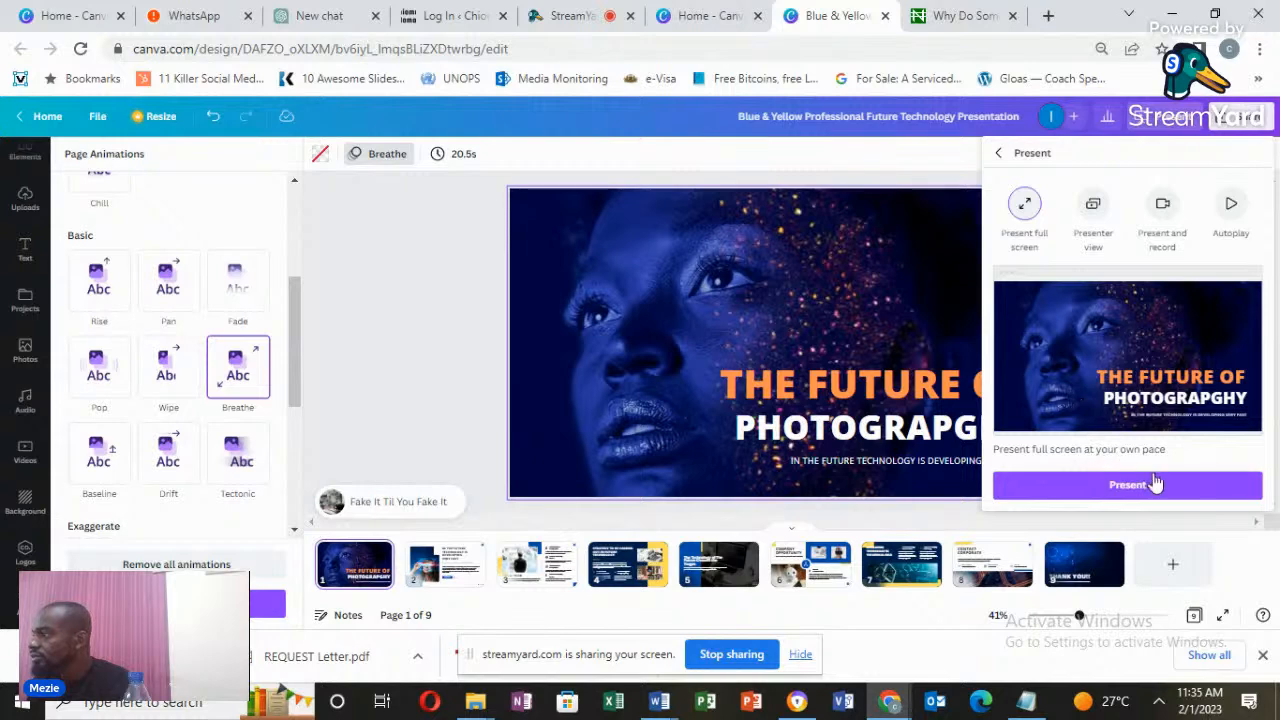
pyautogui.click(1155, 484)
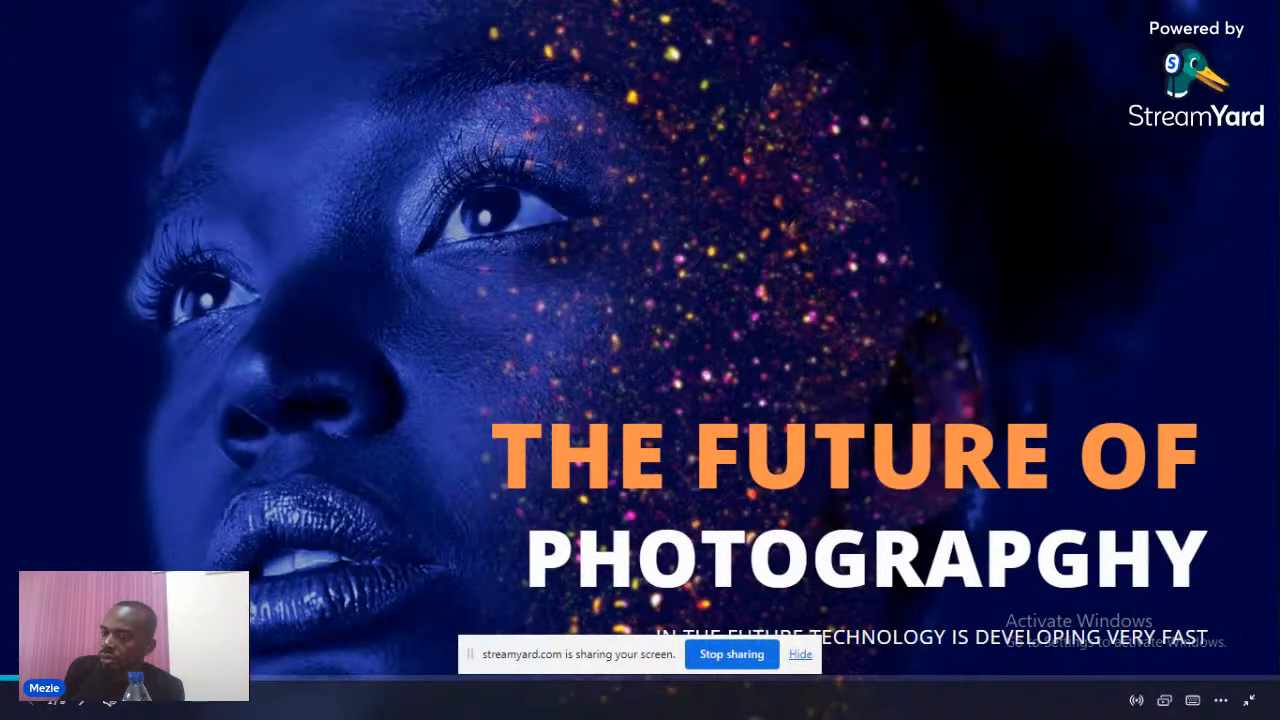
pyautogui.click(84, 702)
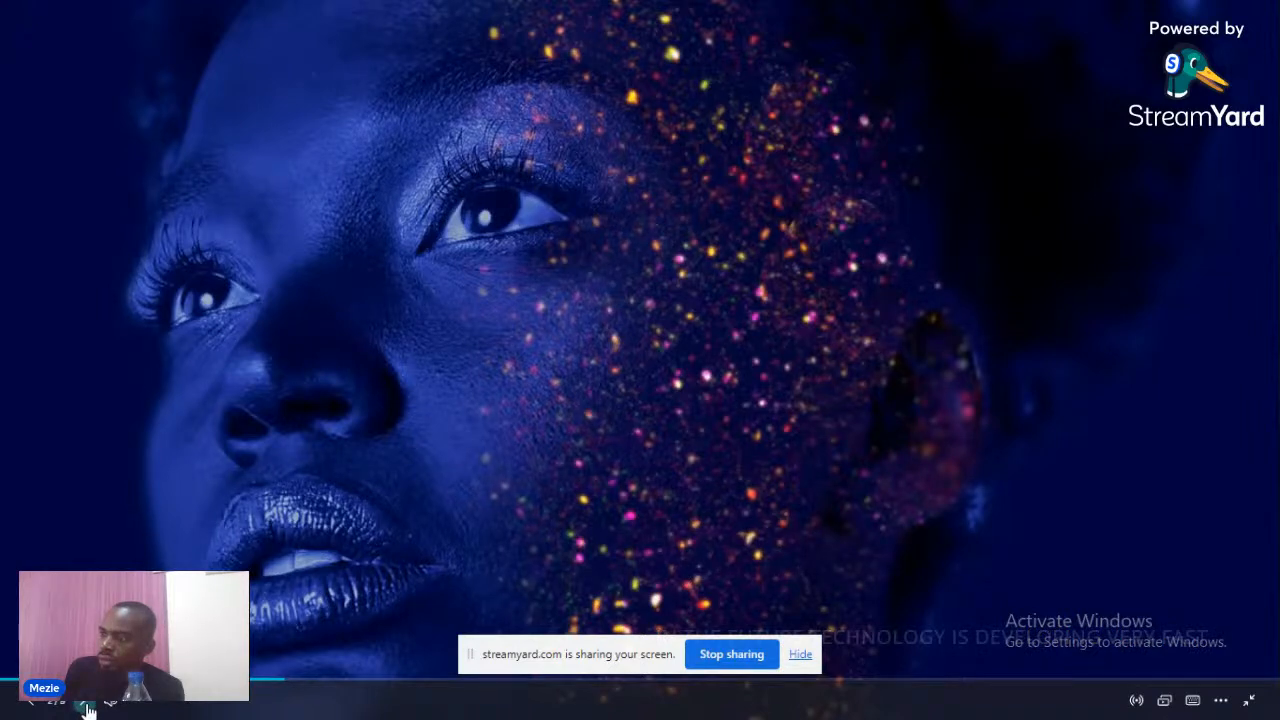
pyautogui.press('Escape')
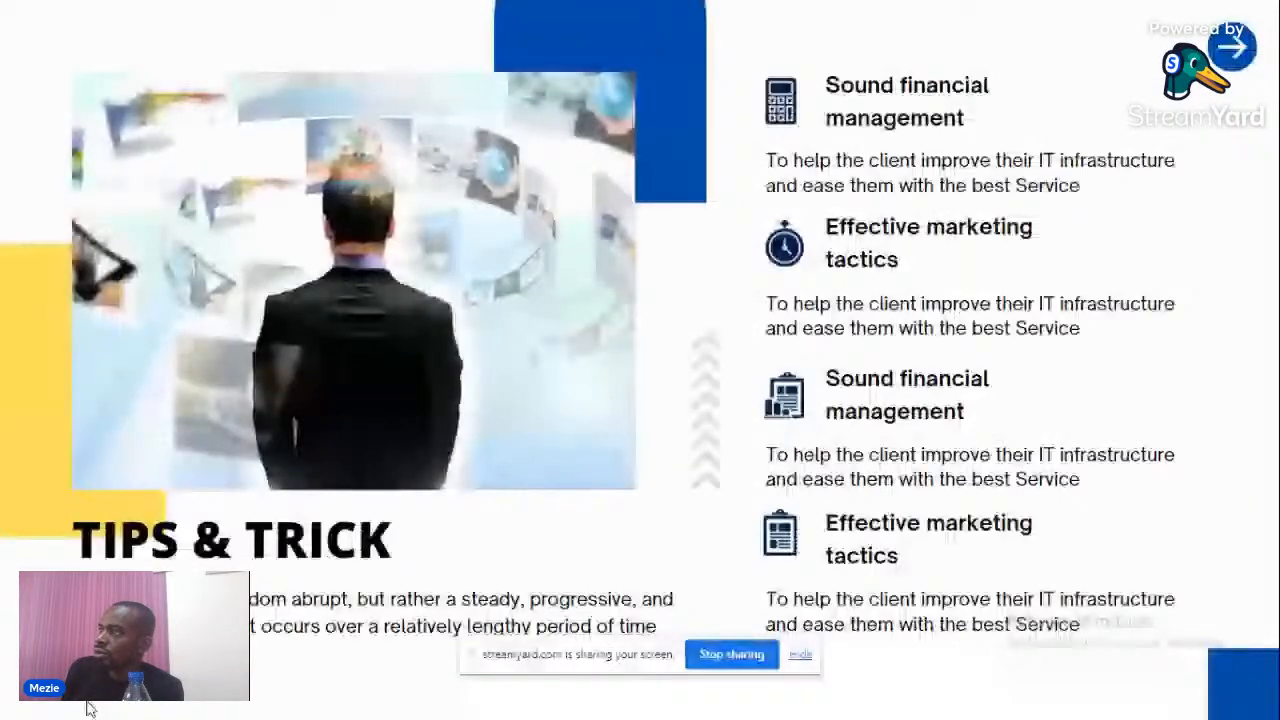
pyautogui.click(87, 703)
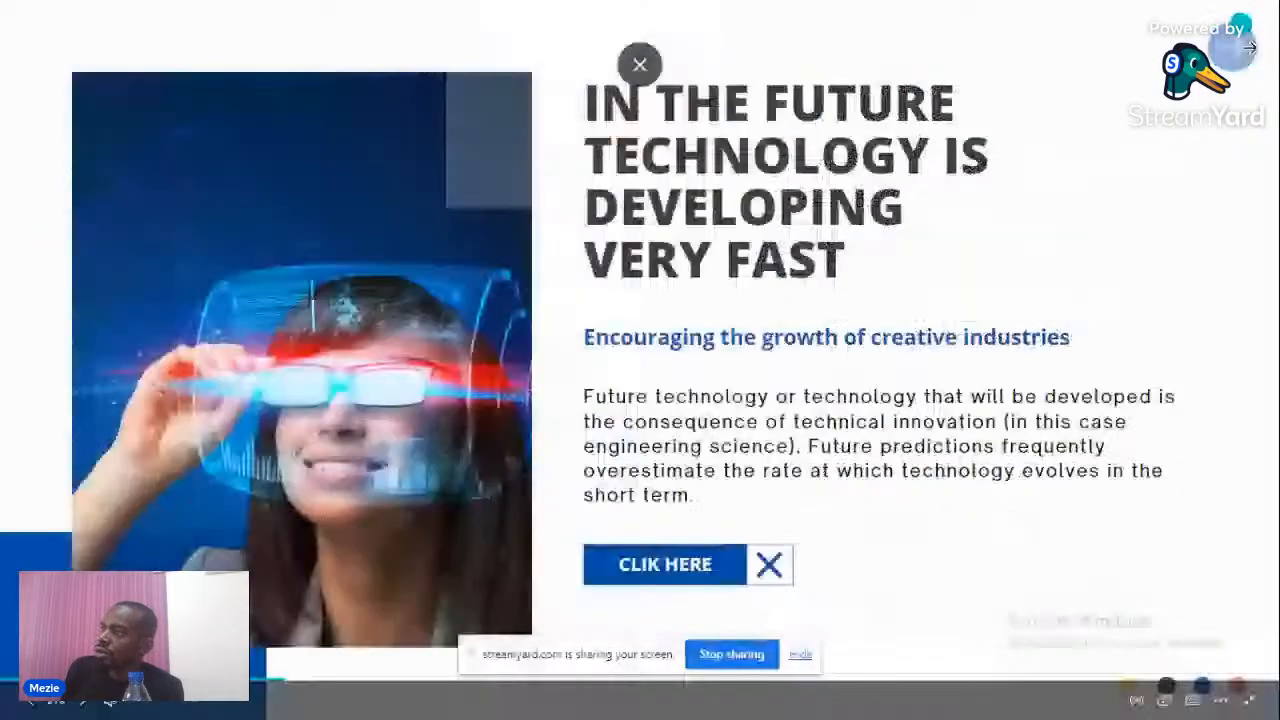
pyautogui.click(640, 65)
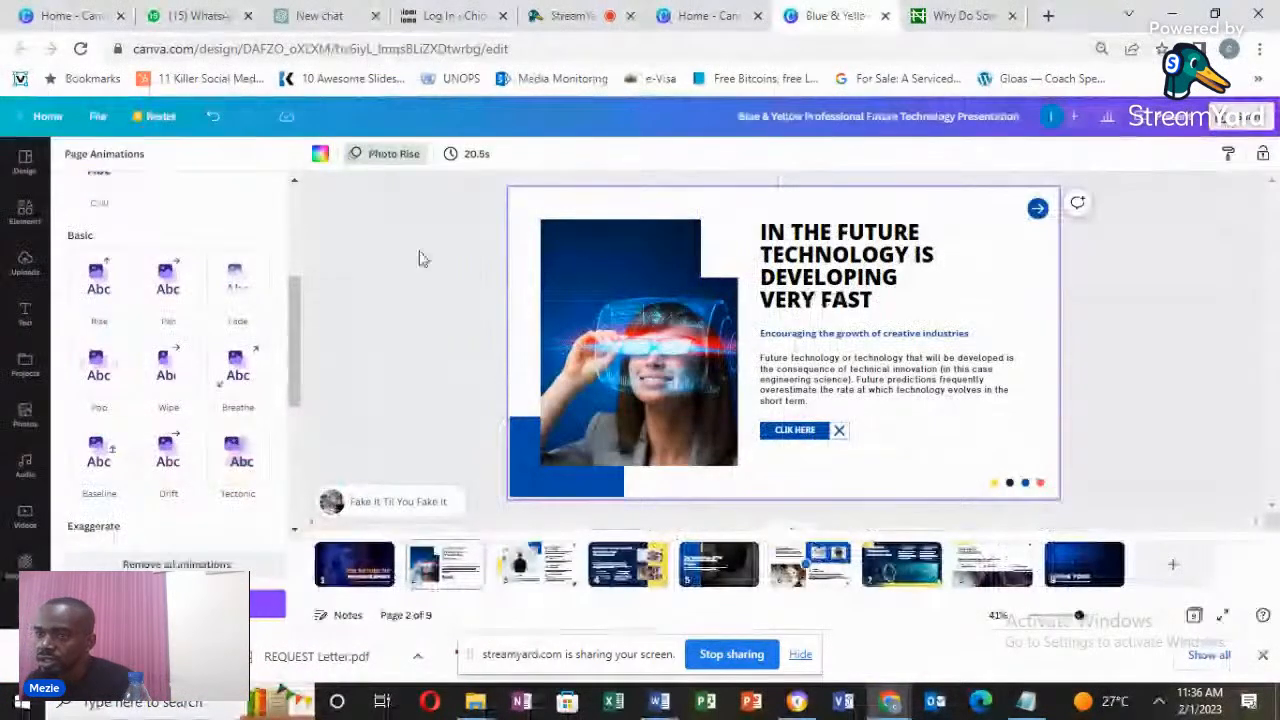
# Apply page 2's Photo Rise animation to all pages and download all pages of the presentation as an MP4 video.
pyautogui.click(177, 604)
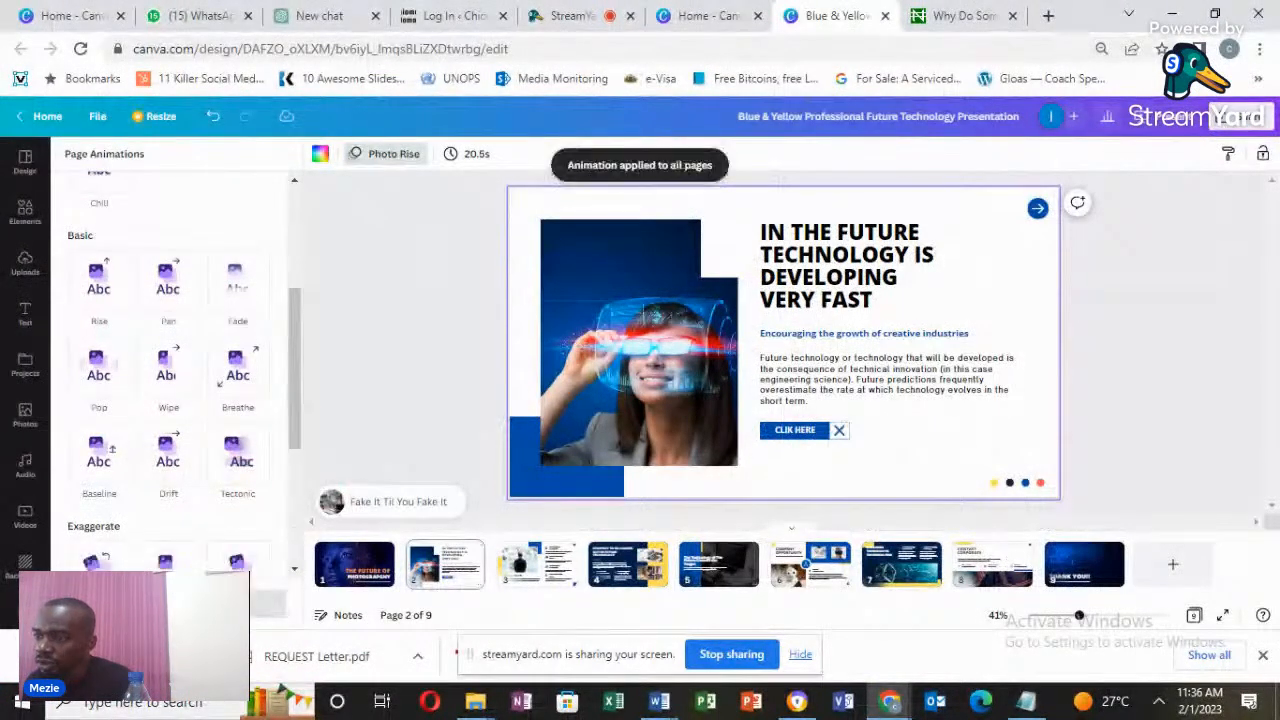
pyautogui.click(1238, 118)
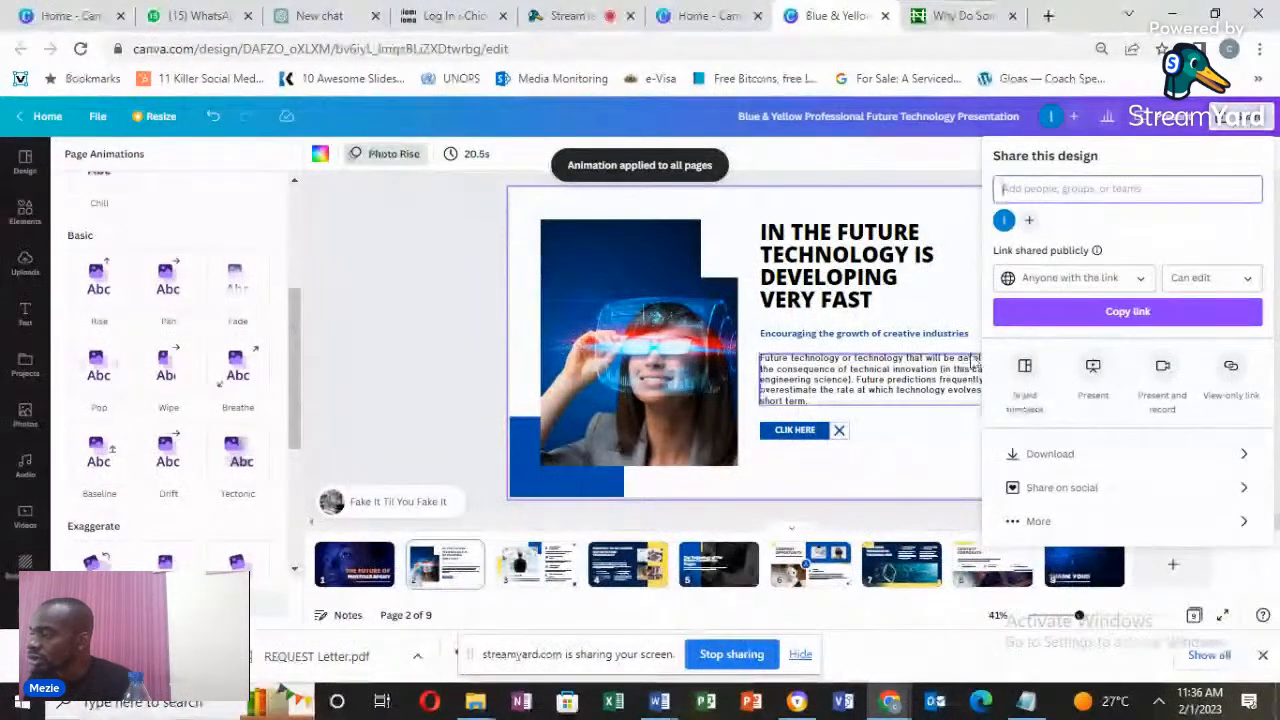
pyautogui.click(1078, 458)
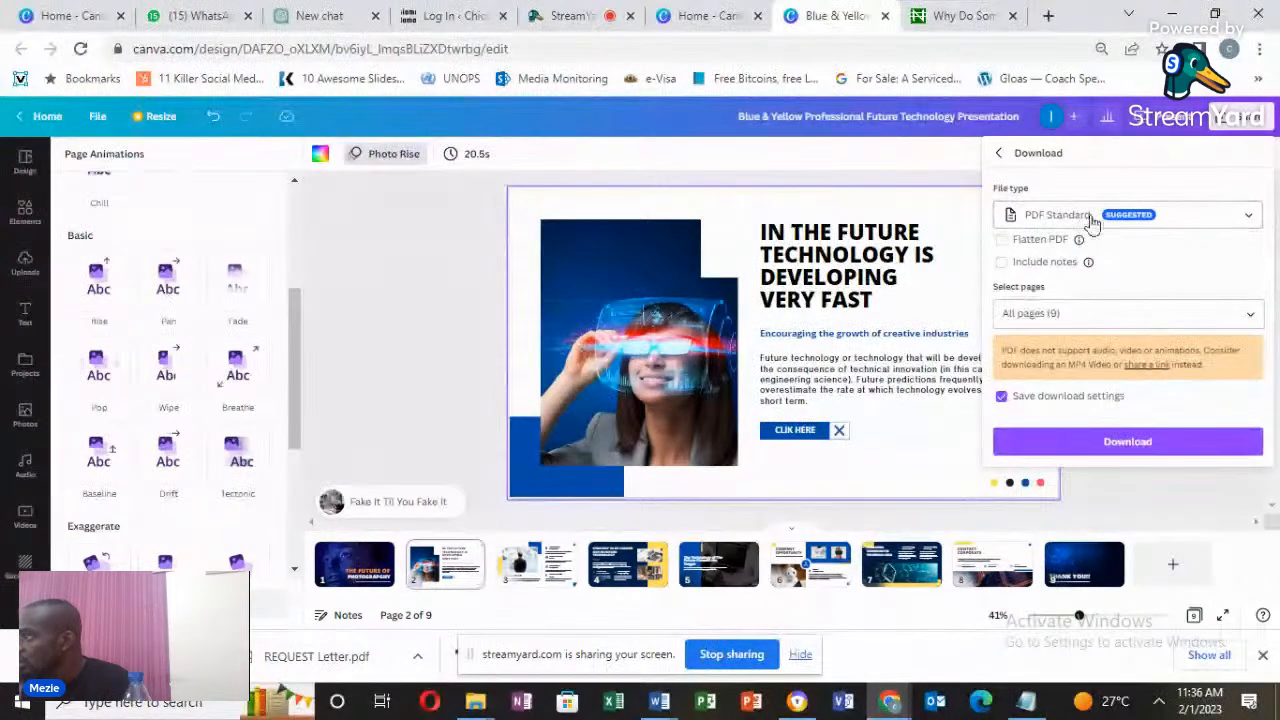
pyautogui.click(1092, 218)
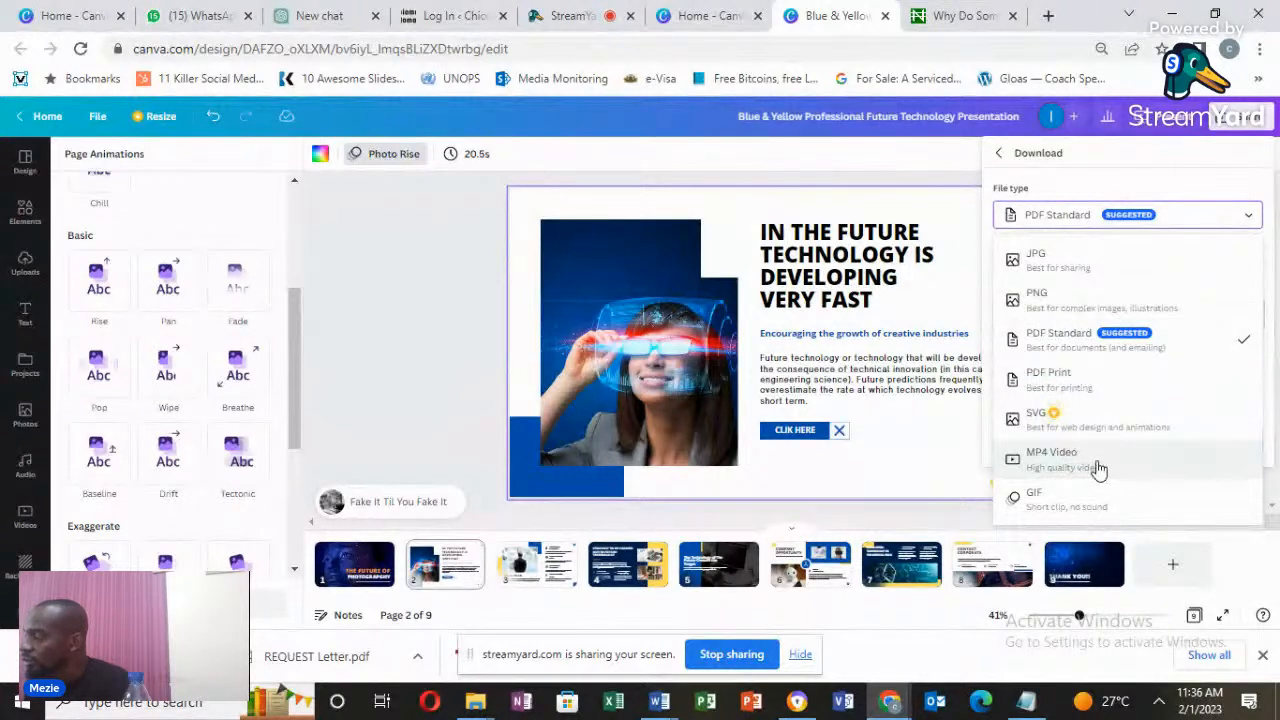
pyautogui.click(1097, 464)
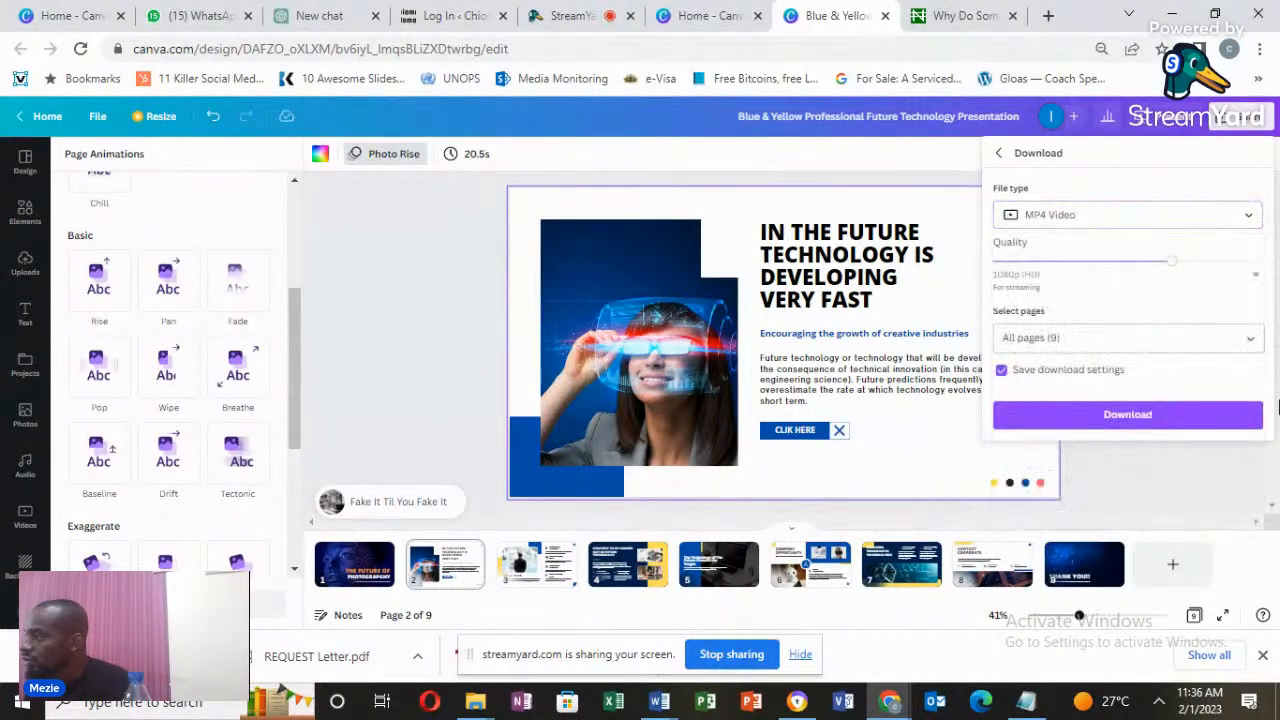
pyautogui.click(1231, 427)
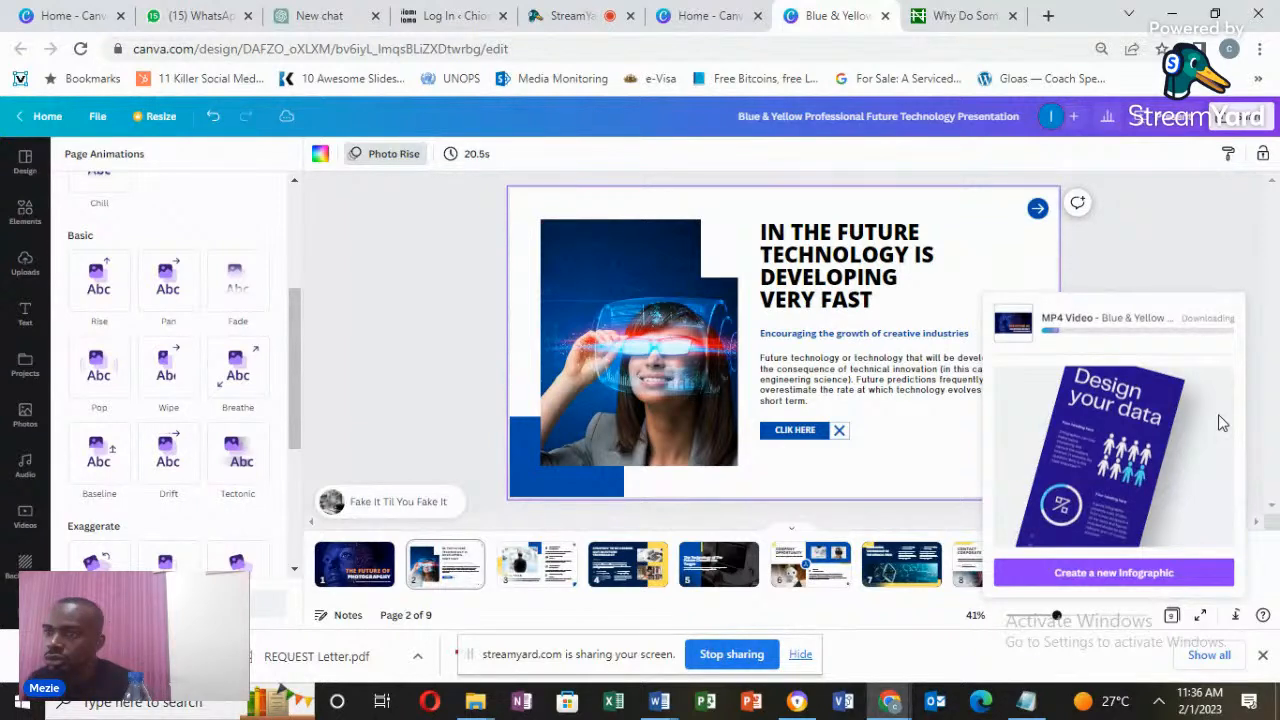
pyautogui.click(483, 364)
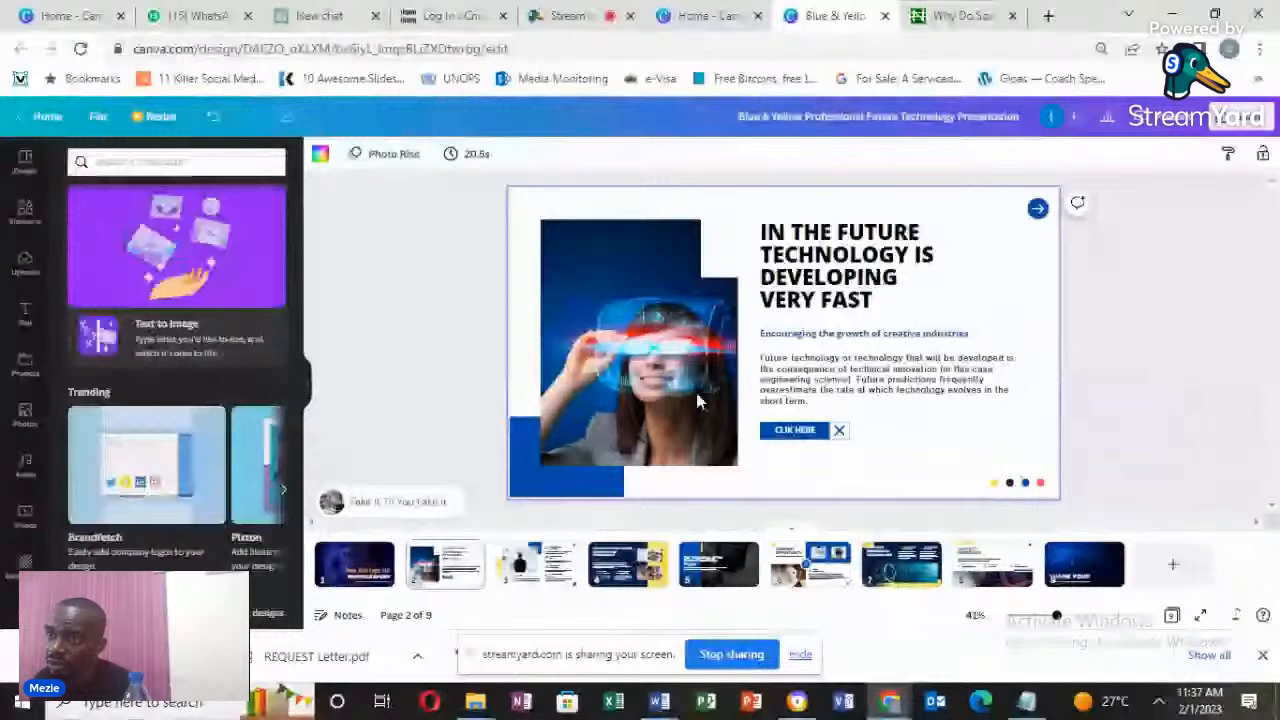
# Add the trending photo of a person in yellow clothing to page 2 and move it to the page's right edge.
pyautogui.click(24, 412)
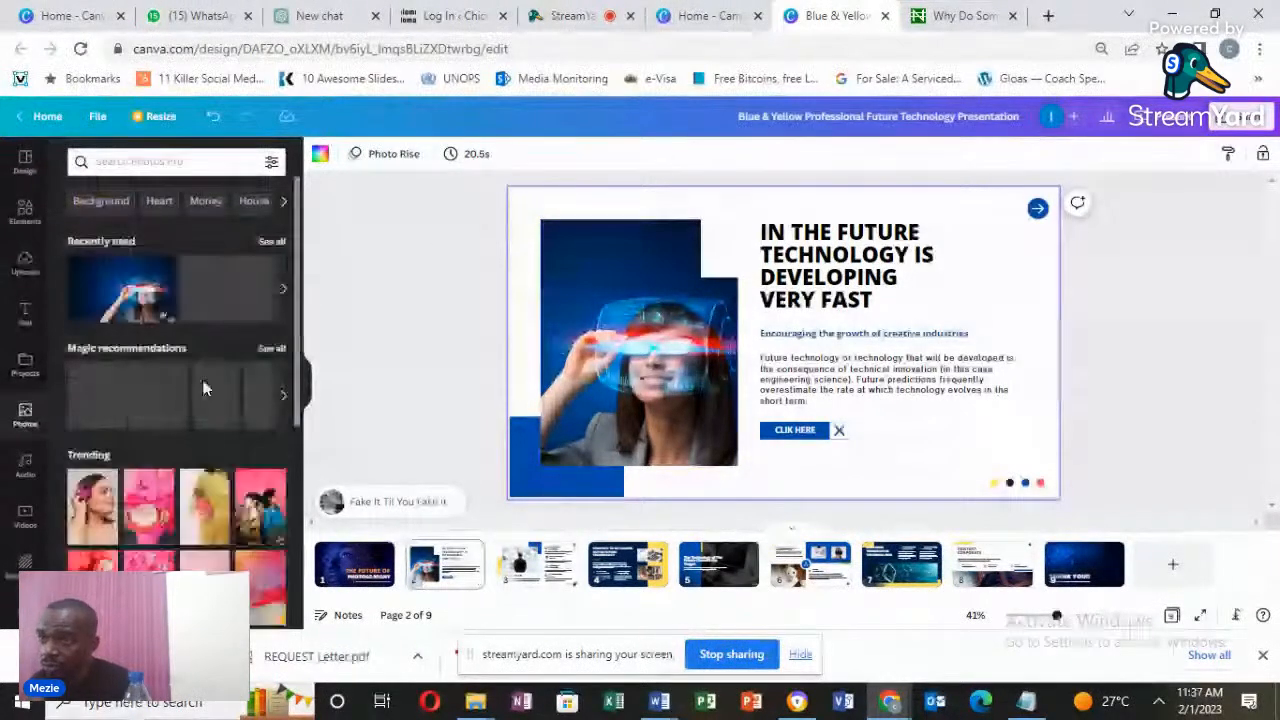
pyautogui.click(200, 505)
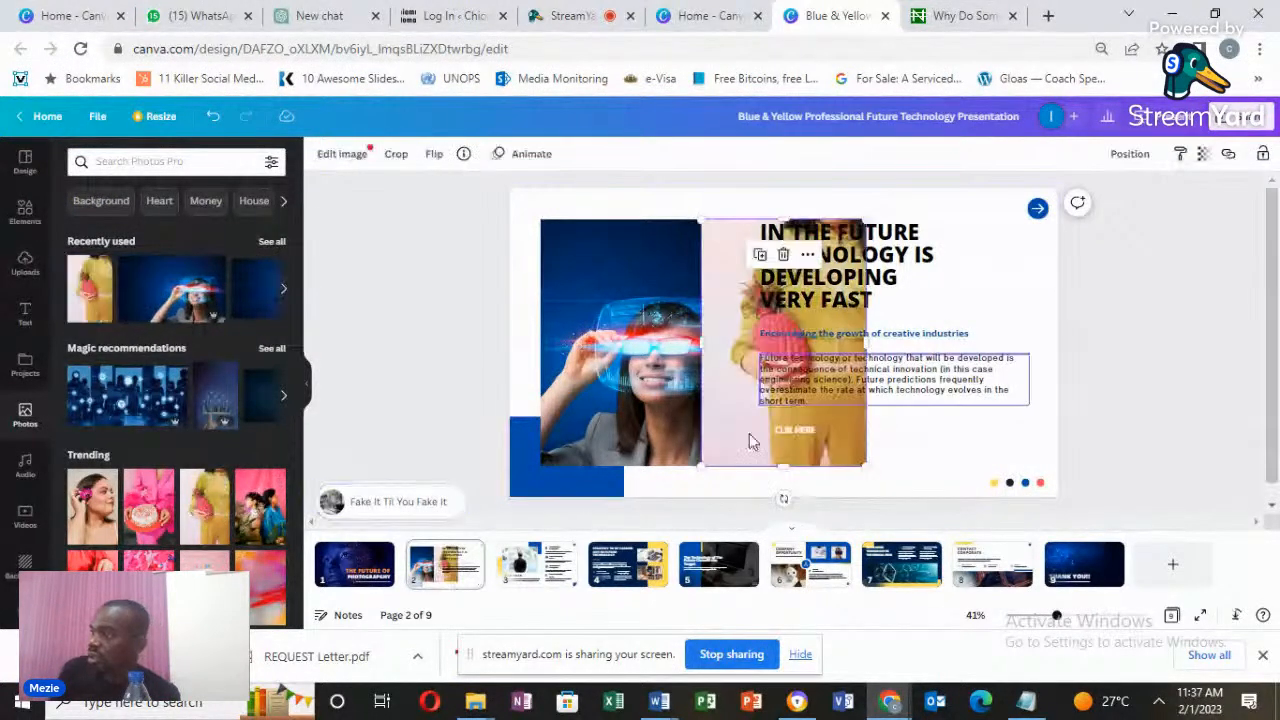
pyautogui.moveTo(749, 433); pyautogui.dragTo(948, 459)
pyautogui.click(908, 387)
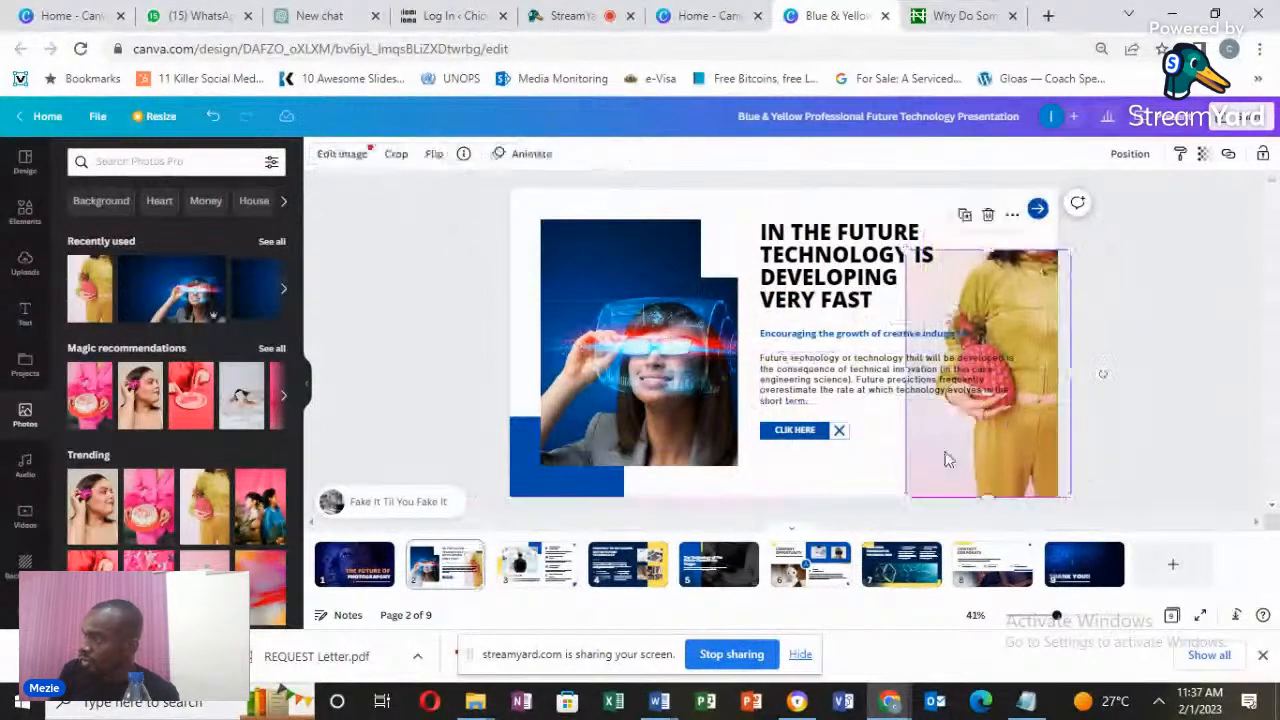
# Add a new blank page 10 and insert the library photo of a baby in a white towel on it.
pyautogui.click(1155, 585)
pyautogui.scroll(-5, 200, 520)
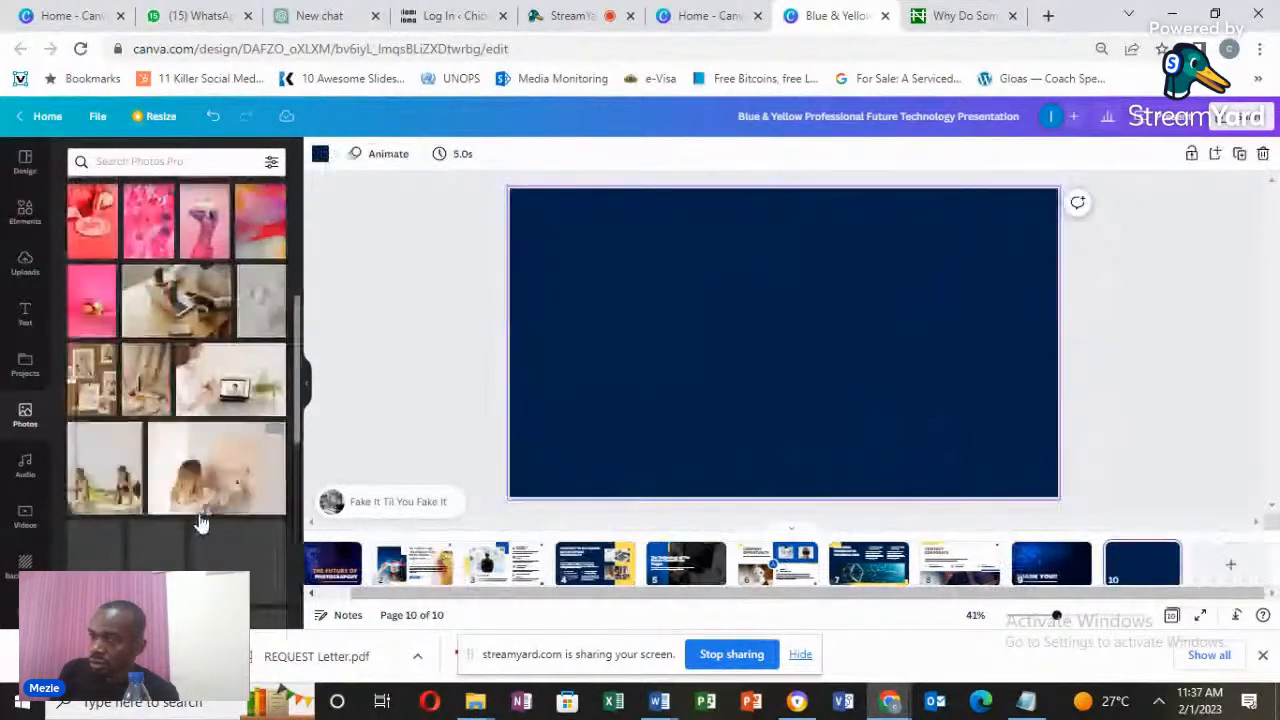
pyautogui.scroll(-3, 264, 521)
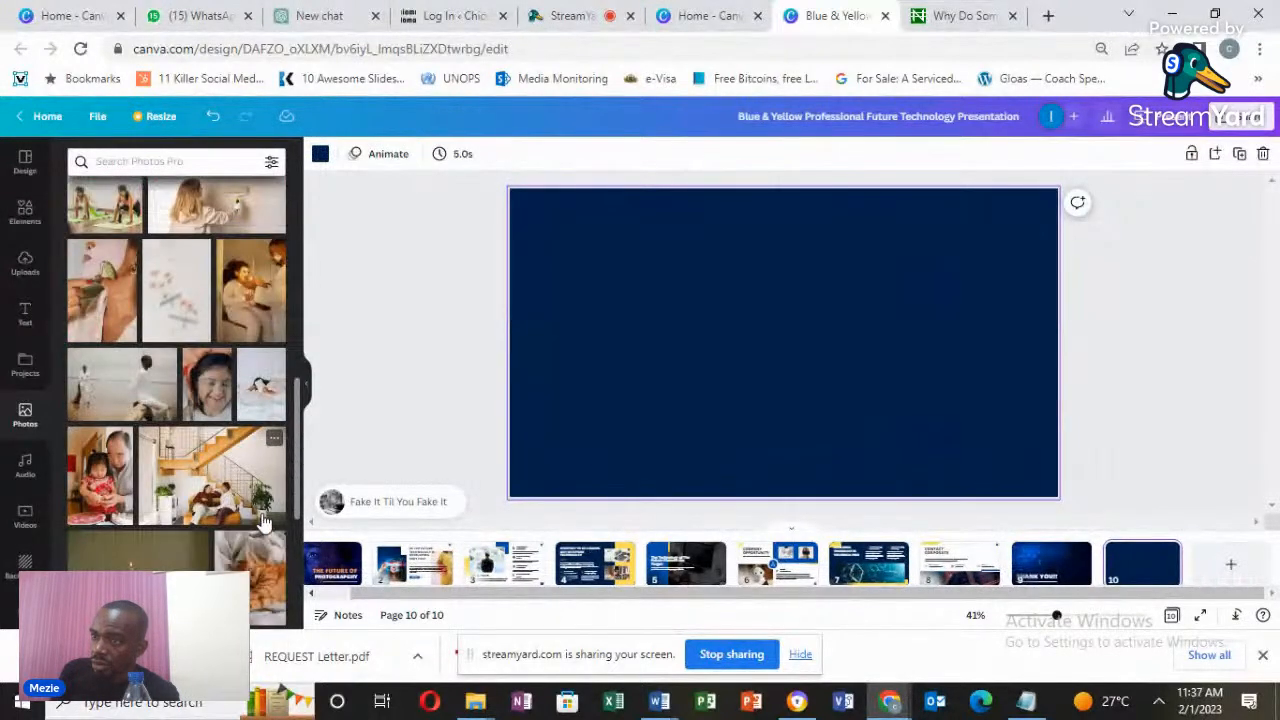
pyautogui.scroll(-3, 264, 521)
pyautogui.scroll(-3, 264, 521)
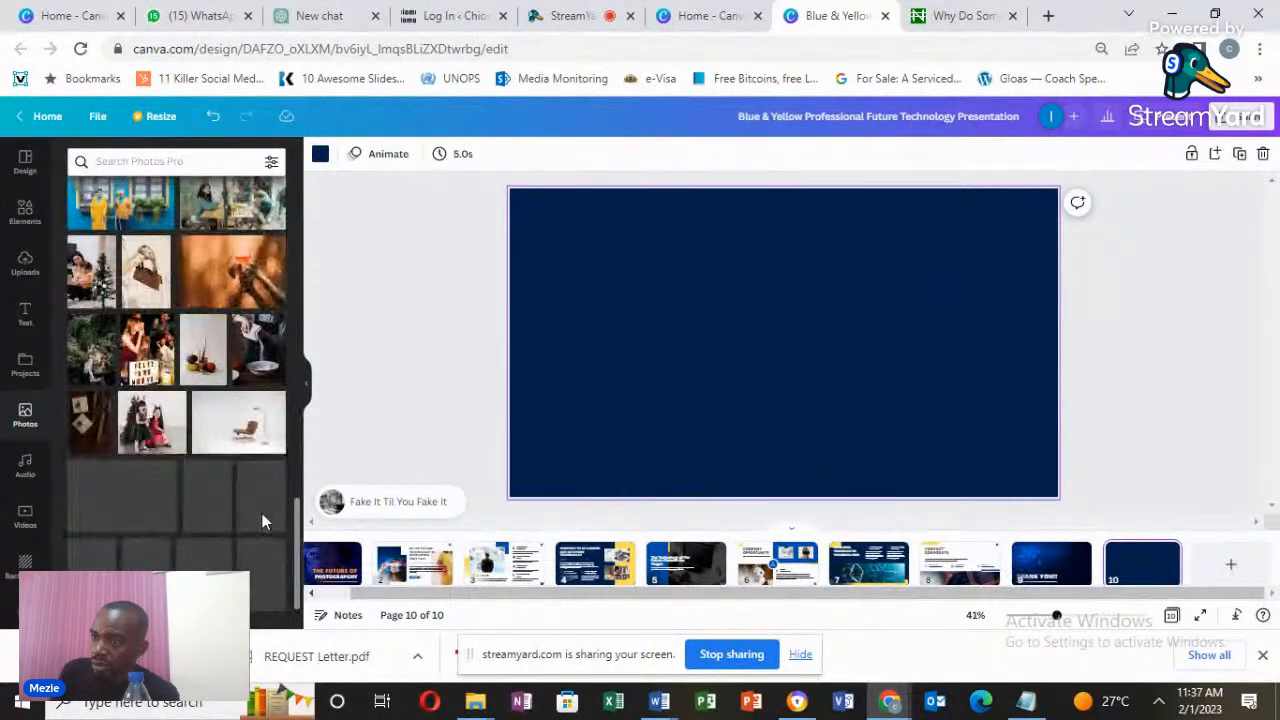
pyautogui.scroll(-2, 265, 500)
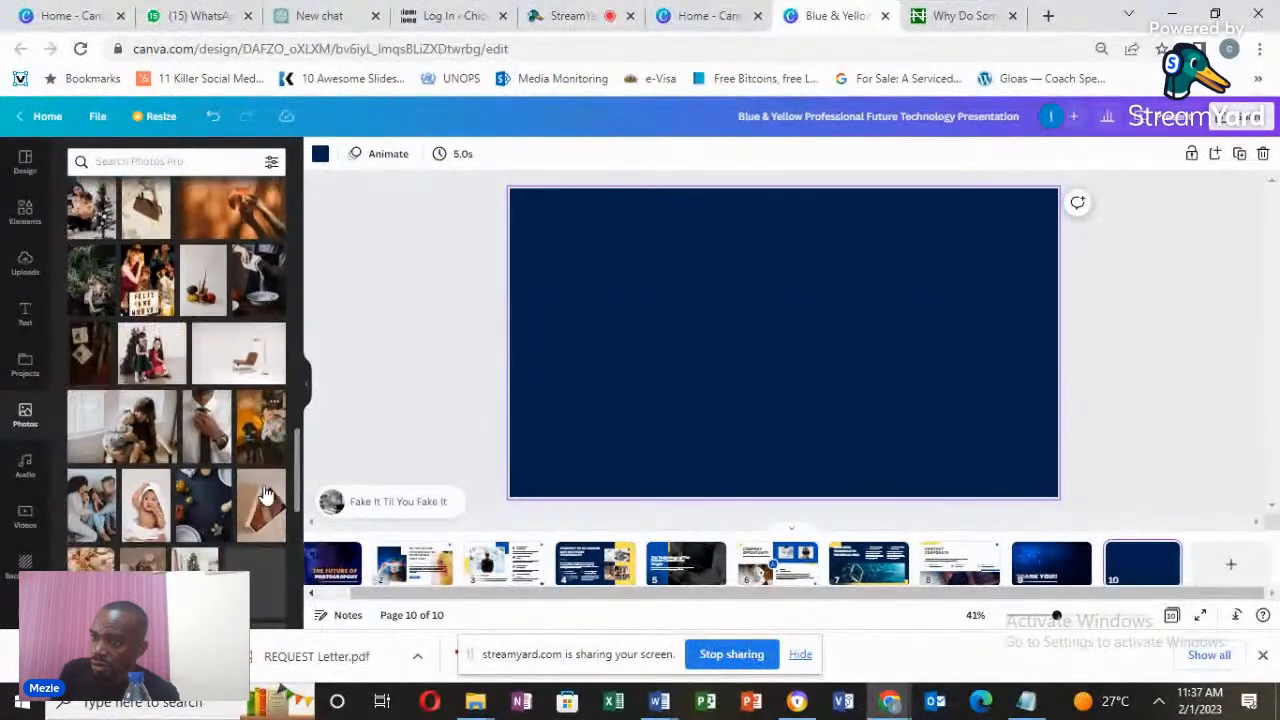
pyautogui.moveTo(730, 510); pyautogui.dragTo(765, 492)
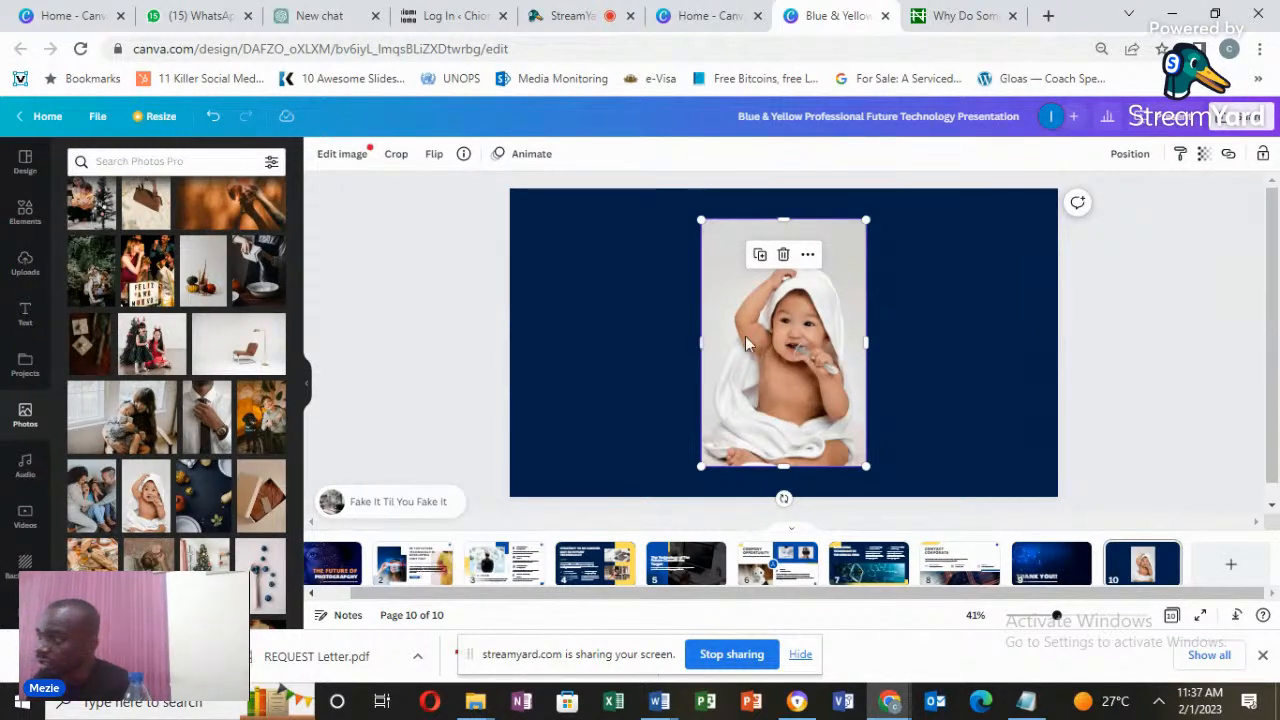
# Remove the background from the baby photo and move the cutout to the left side of page 10.
pyautogui.click(350, 154)
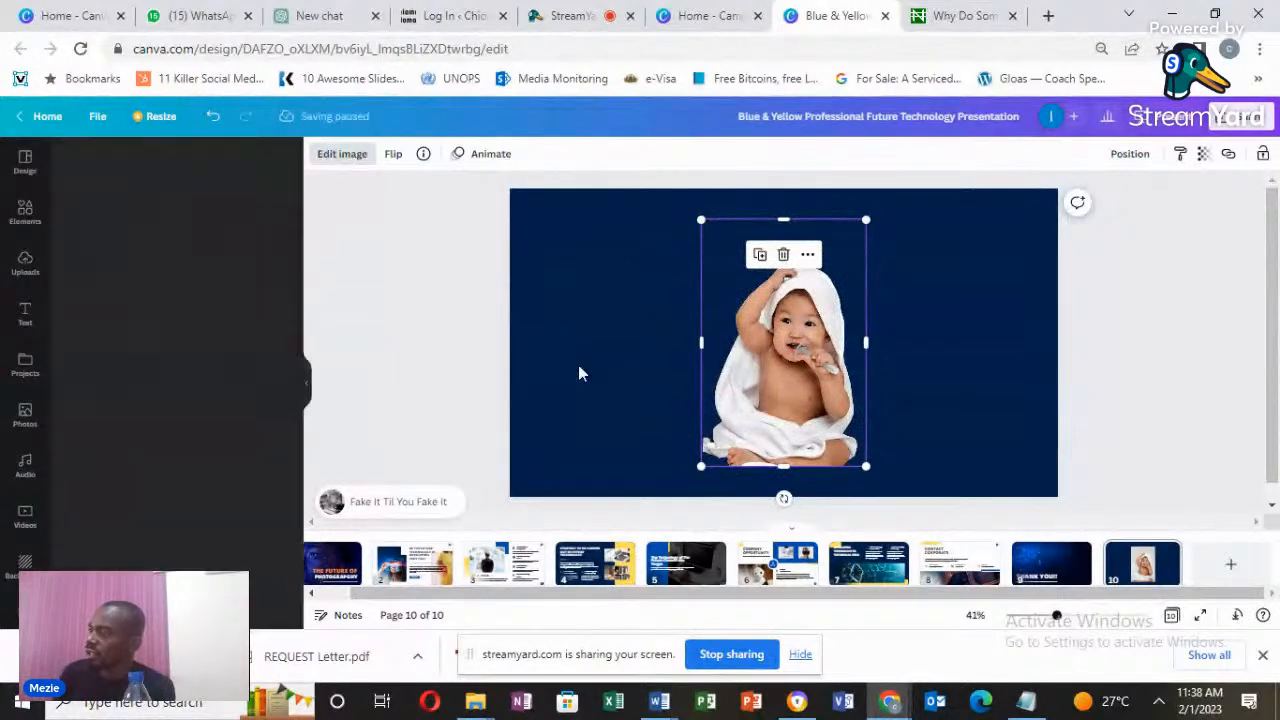
pyautogui.click(604, 352)
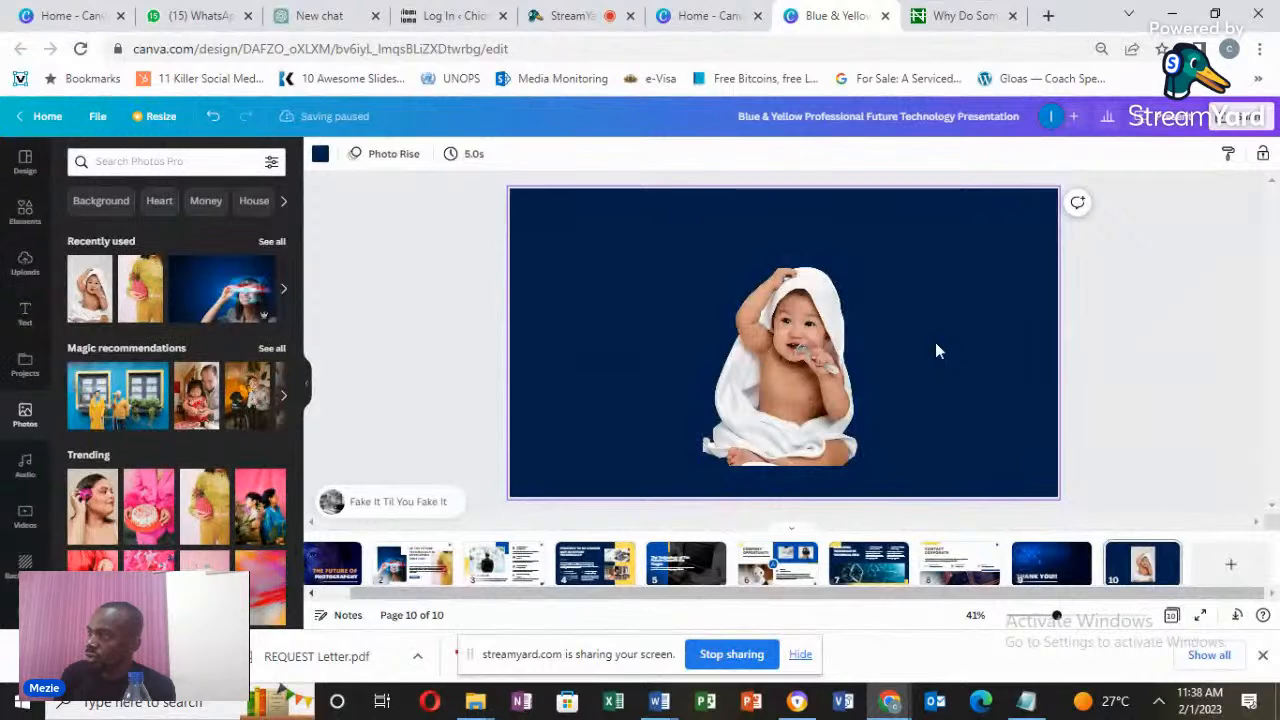
pyautogui.moveTo(756, 340); pyautogui.dragTo(579, 342)
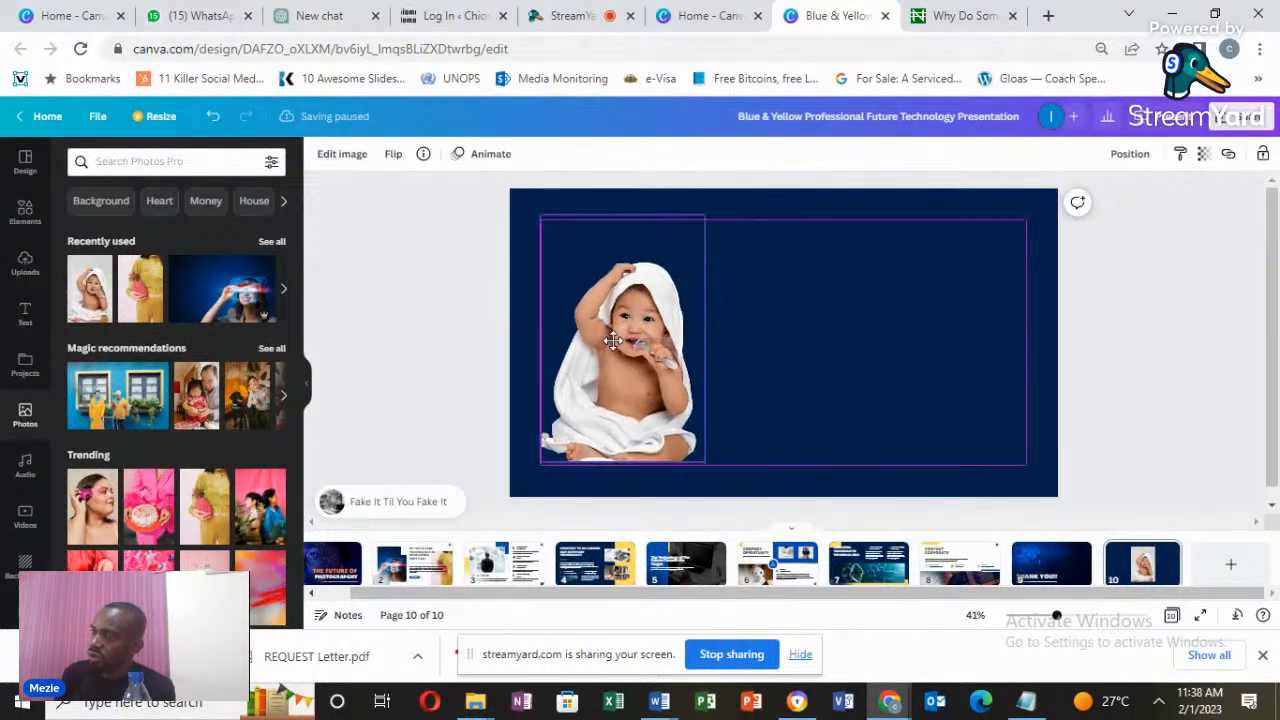
# Add the library photo of a hugging group in colourful outfits to page 10, beside the baby cutout.
pyautogui.scroll(-3, 228, 490)
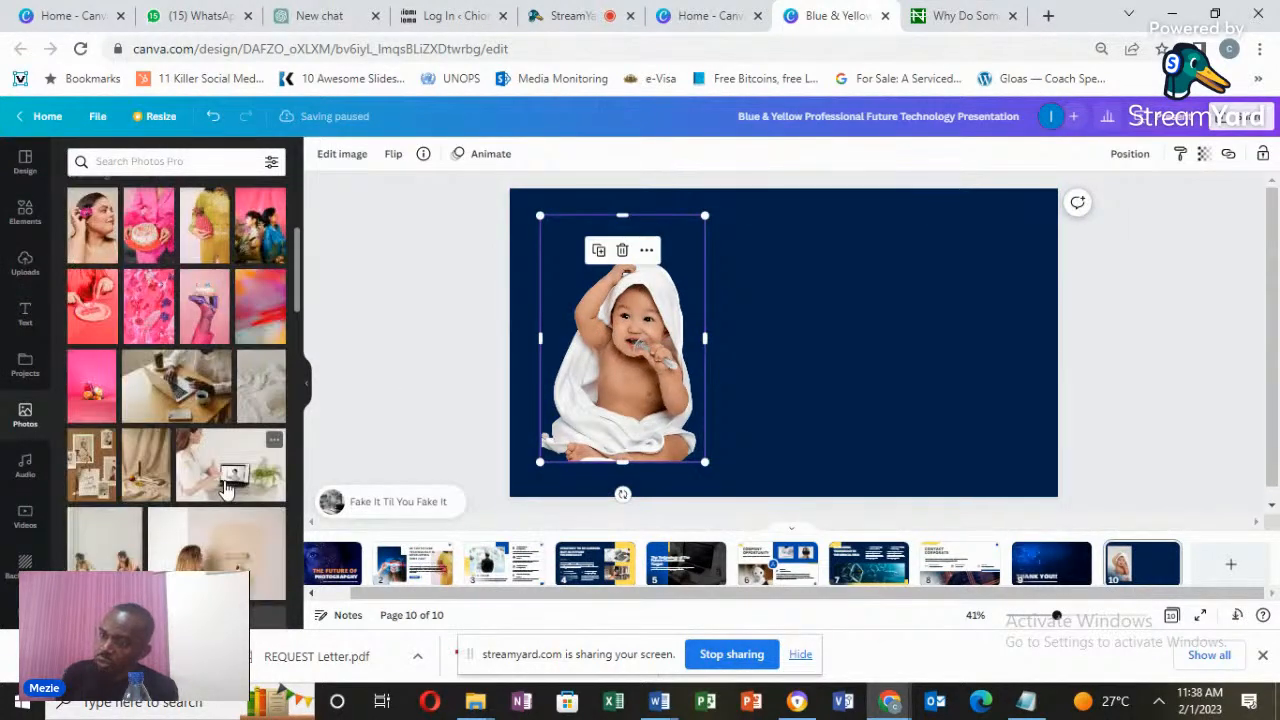
pyautogui.scroll(-5, 226, 490)
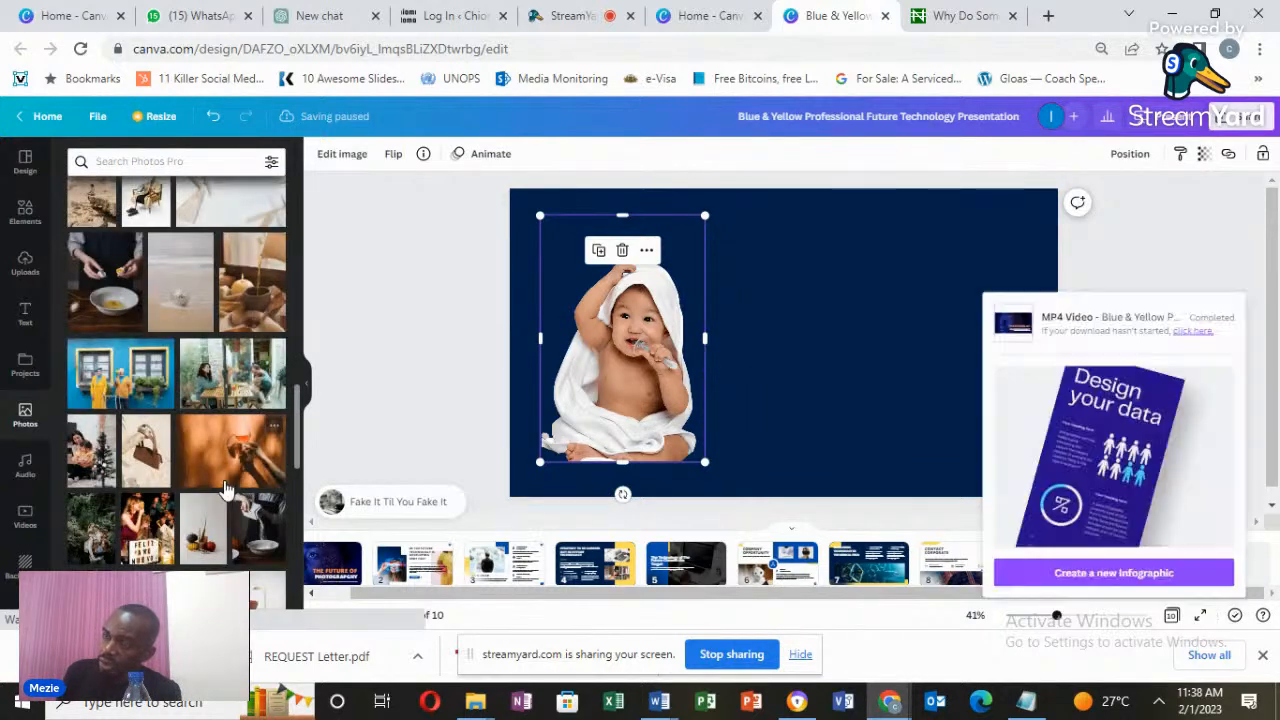
pyautogui.scroll(-3, 226, 490)
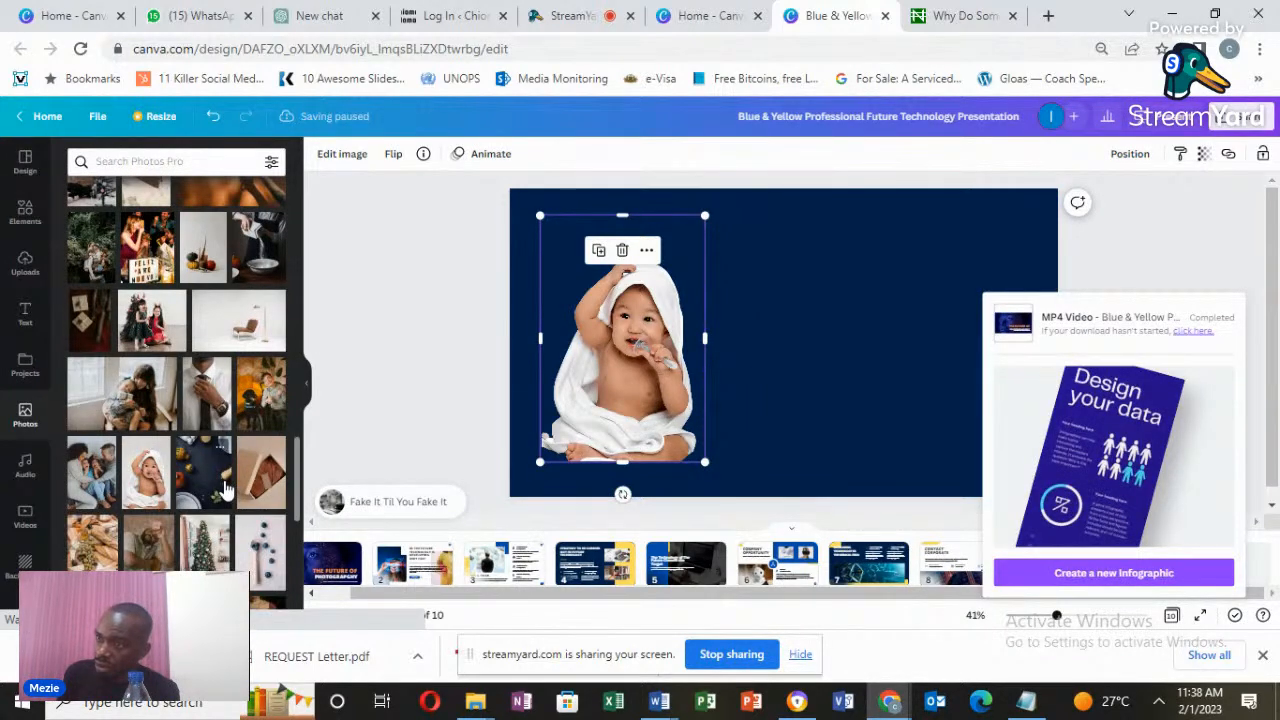
pyautogui.scroll(-3, 226, 490)
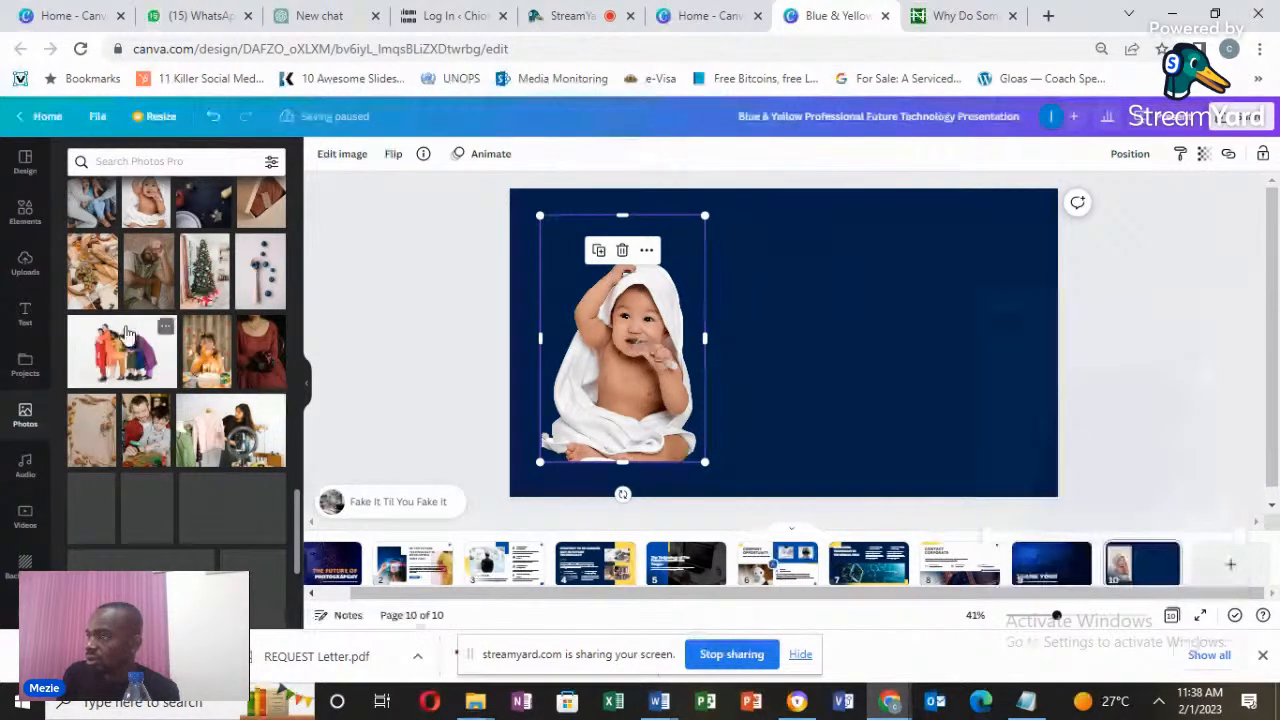
pyautogui.moveTo(127, 335); pyautogui.dragTo(868, 364)
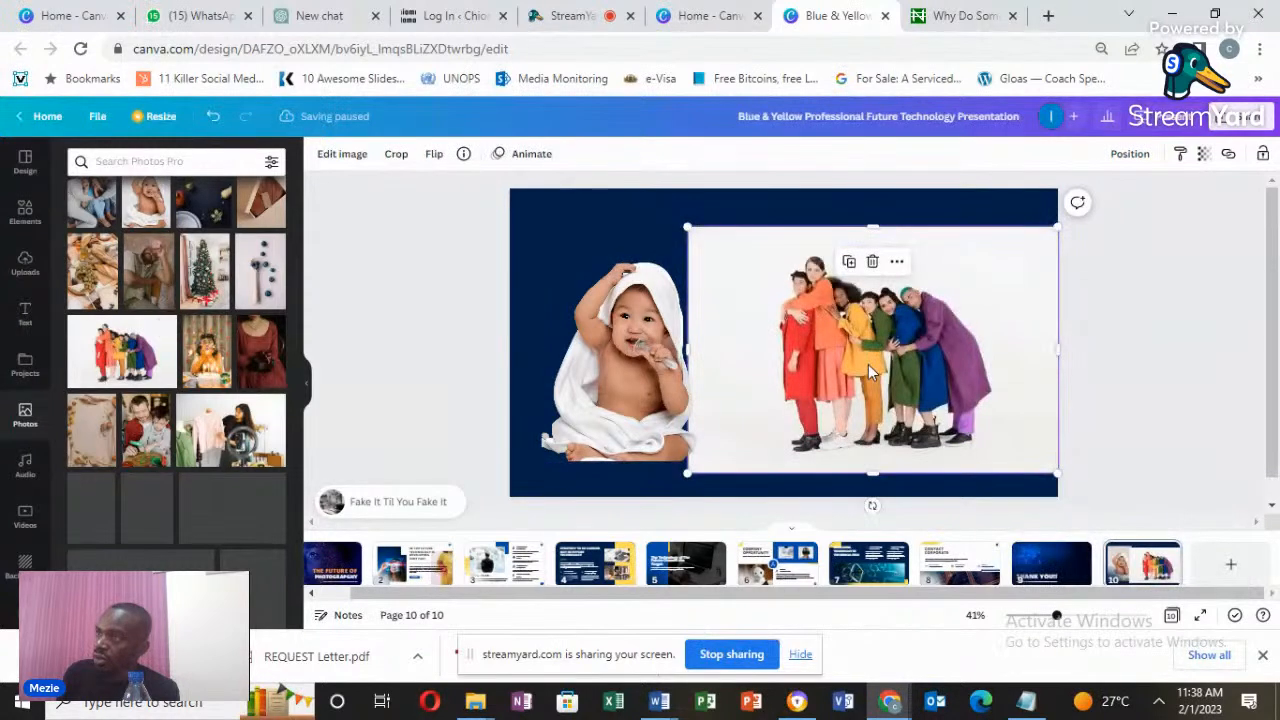
# Flip the group photo on page 10 horizontally and vertically.
pyautogui.click(341, 156)
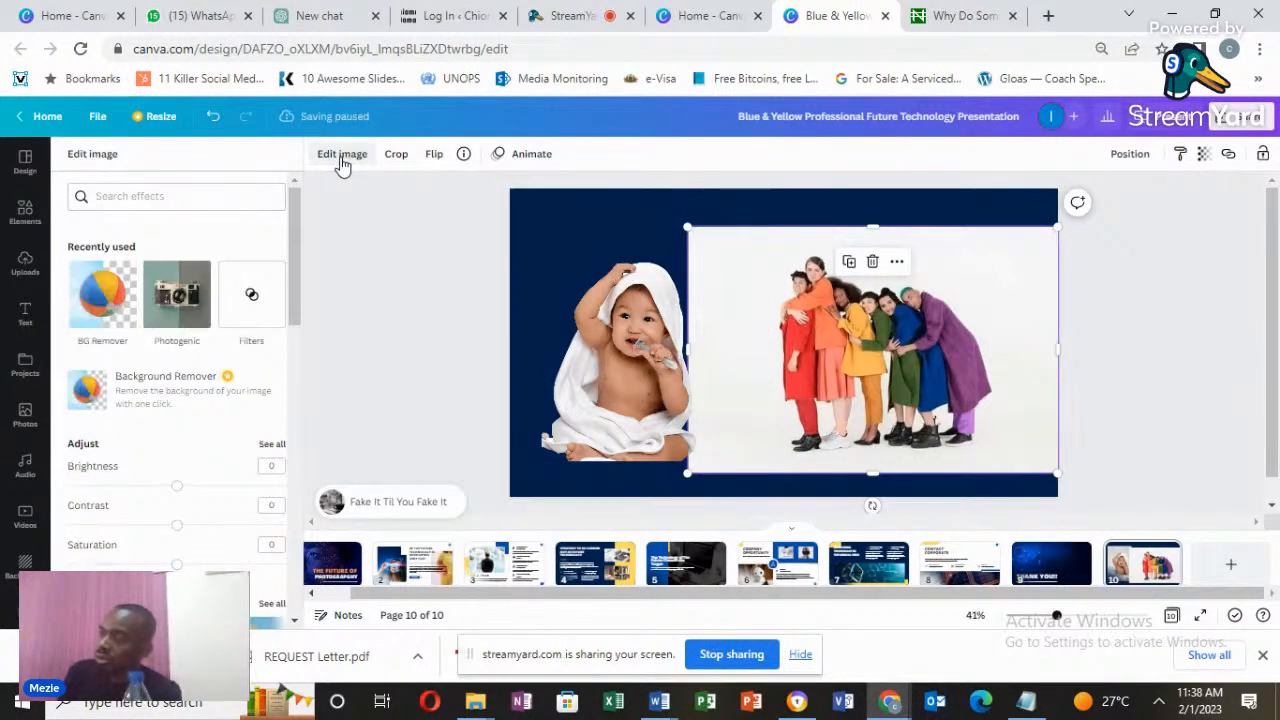
pyautogui.click(349, 164)
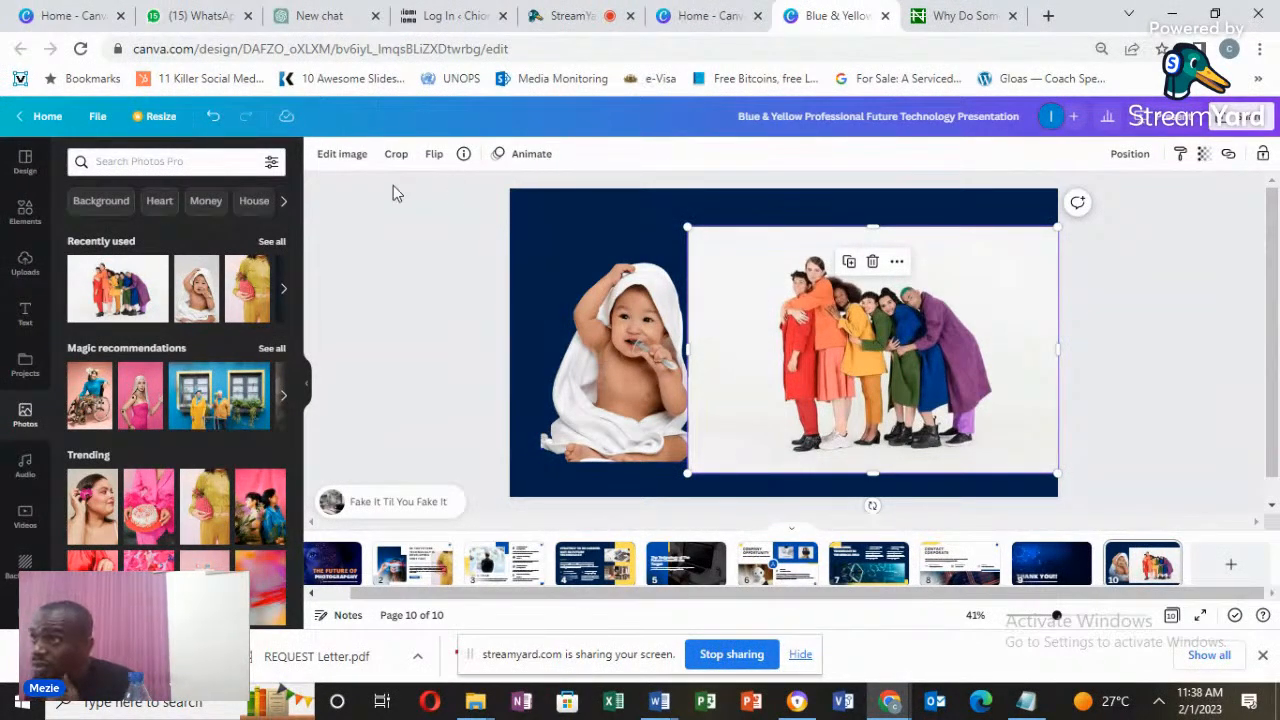
pyautogui.click(430, 158)
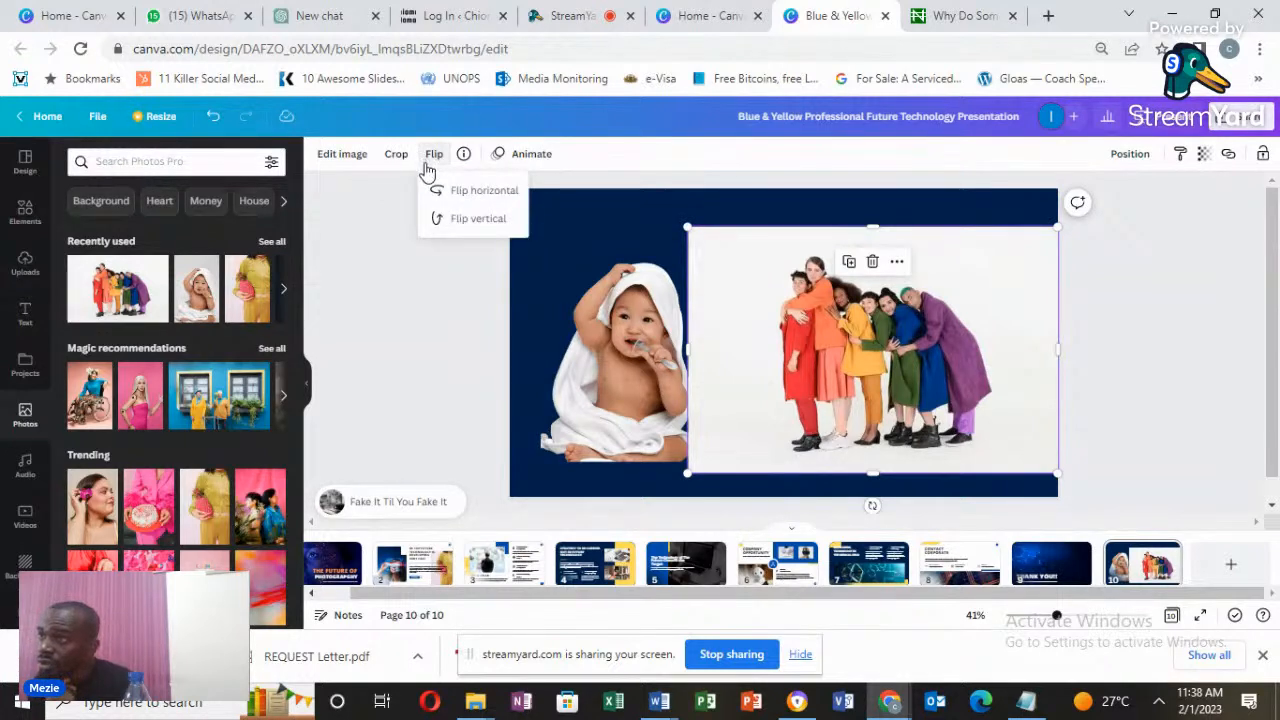
pyautogui.click(472, 194)
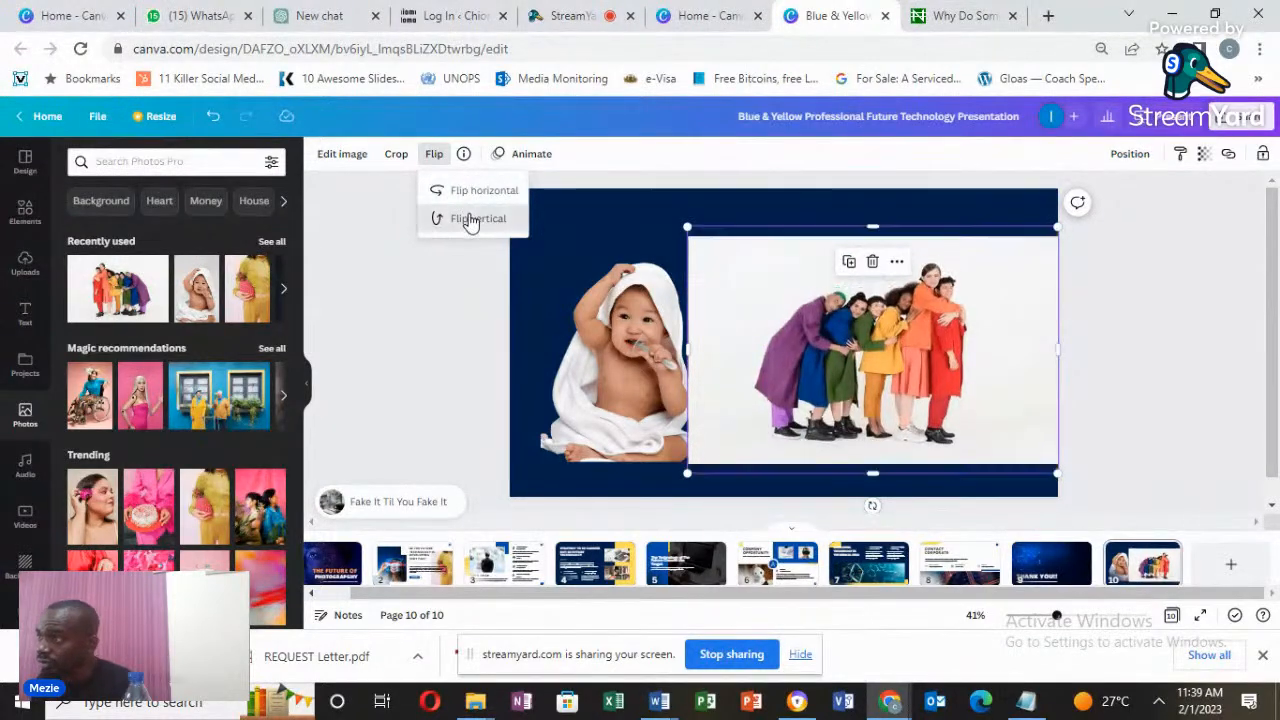
pyautogui.click(470, 219)
pyautogui.click(470, 219)
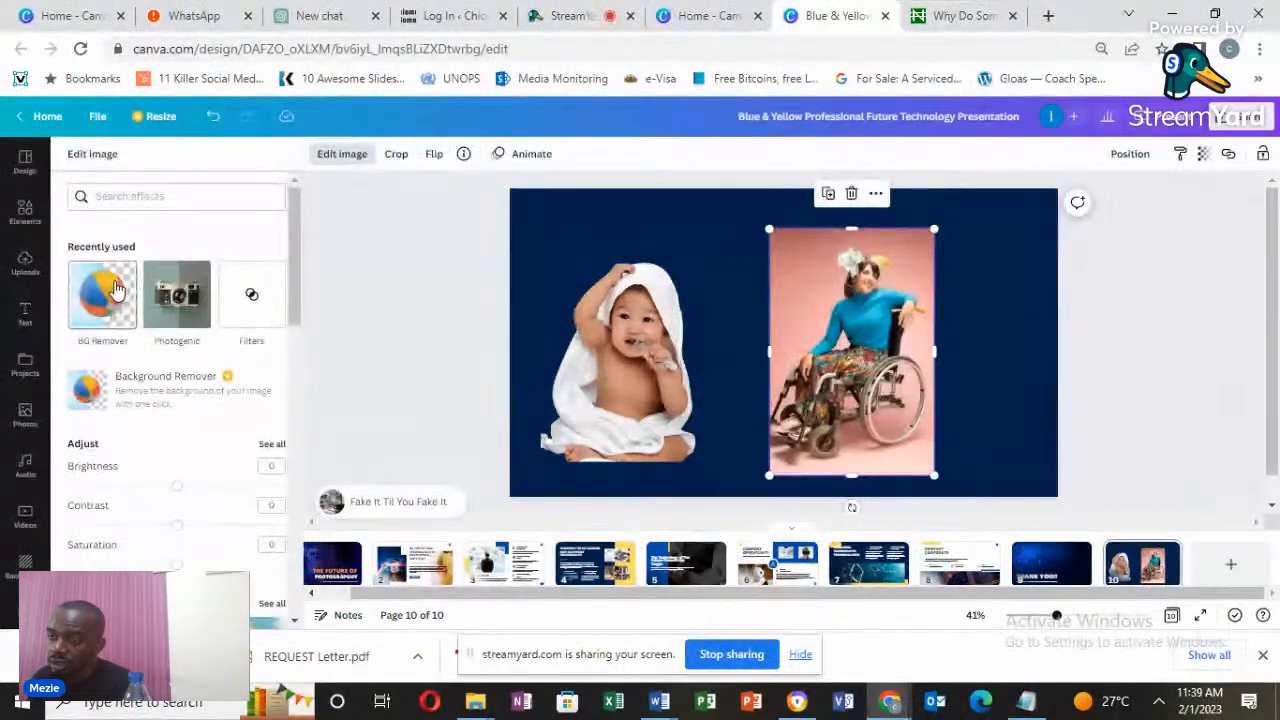
# Remove the background from the photo of the woman in a wheelchair on page 10 and apply the result.
pyautogui.click(115, 290)
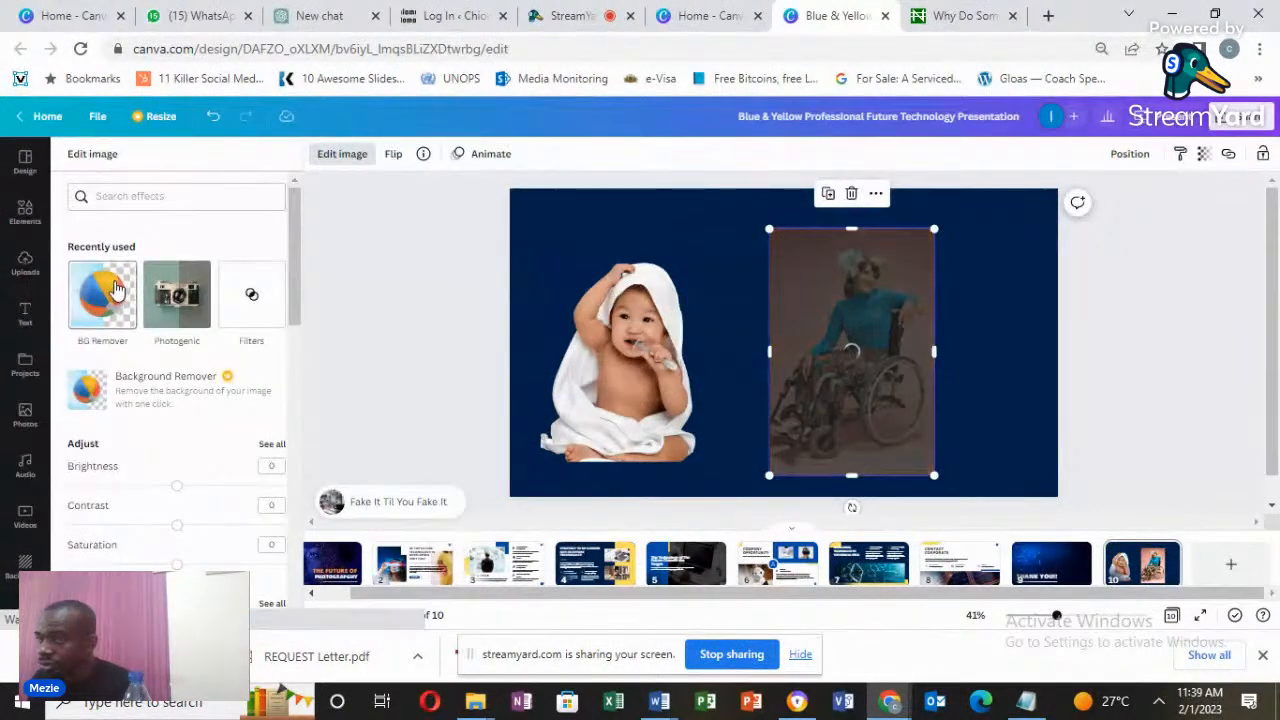
pyautogui.scroll(-2, 115, 290)
pyautogui.scroll(-1, 115, 290)
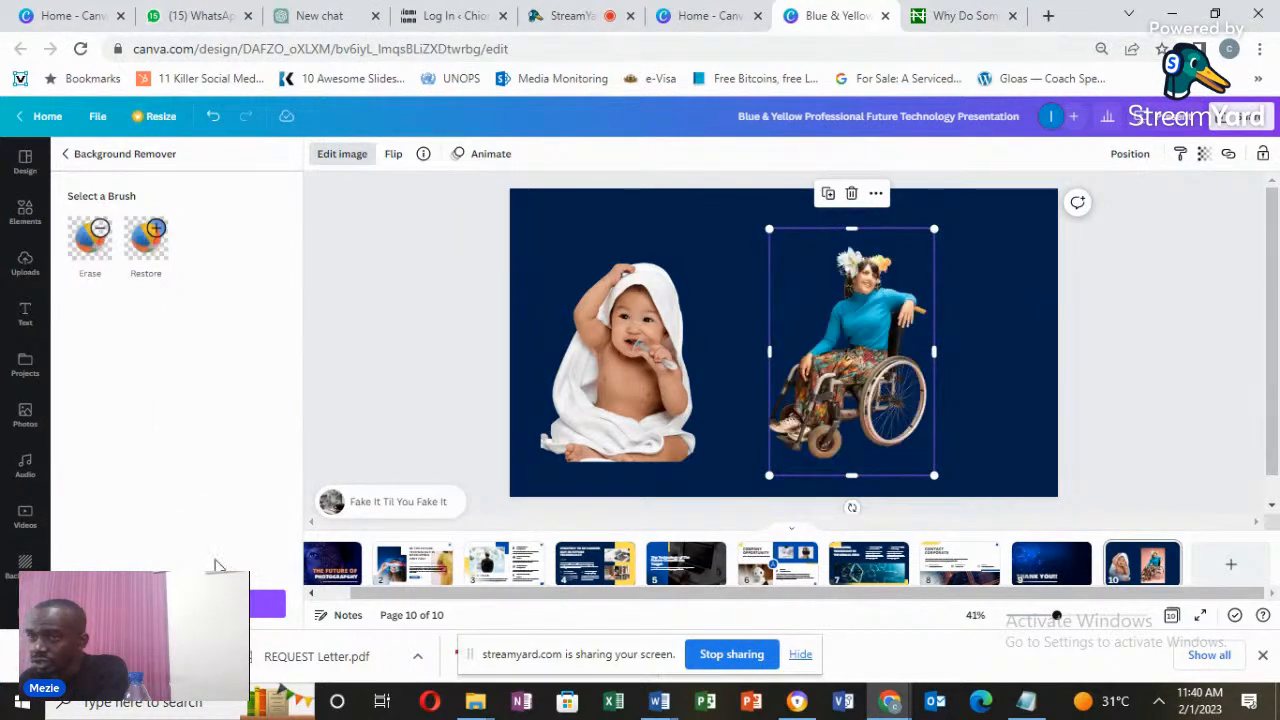
pyautogui.click(262, 605)
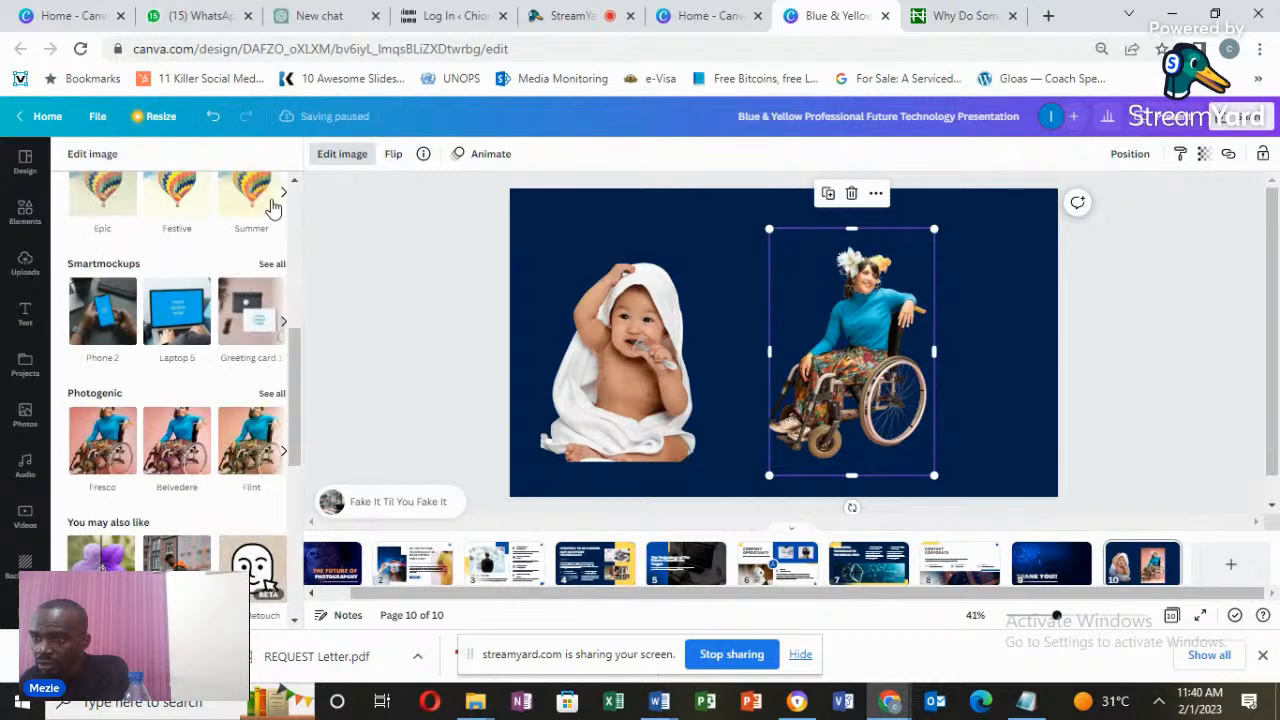
# Browse the image effects and apply the Phone 1 smartmockup to the wheelchair cutout.
pyautogui.scroll(-3, 208, 375)
pyautogui.scroll(-5, 208, 375)
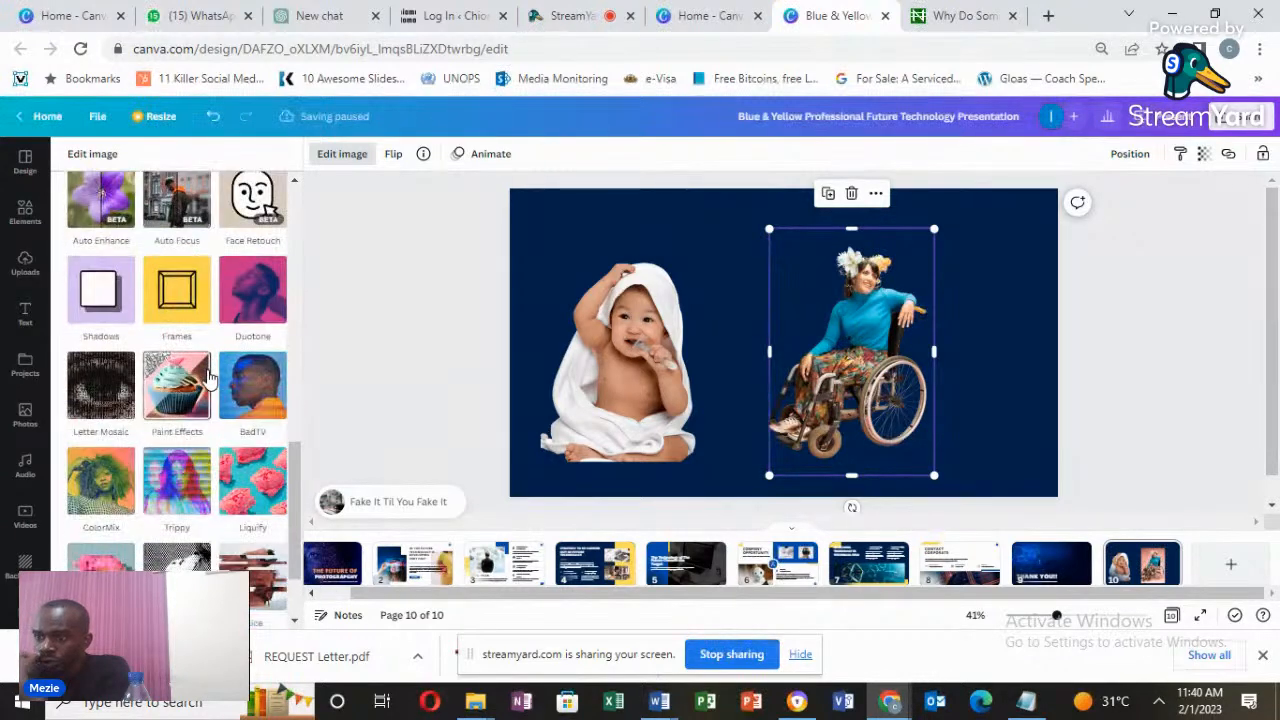
pyautogui.scroll(1, 203, 323)
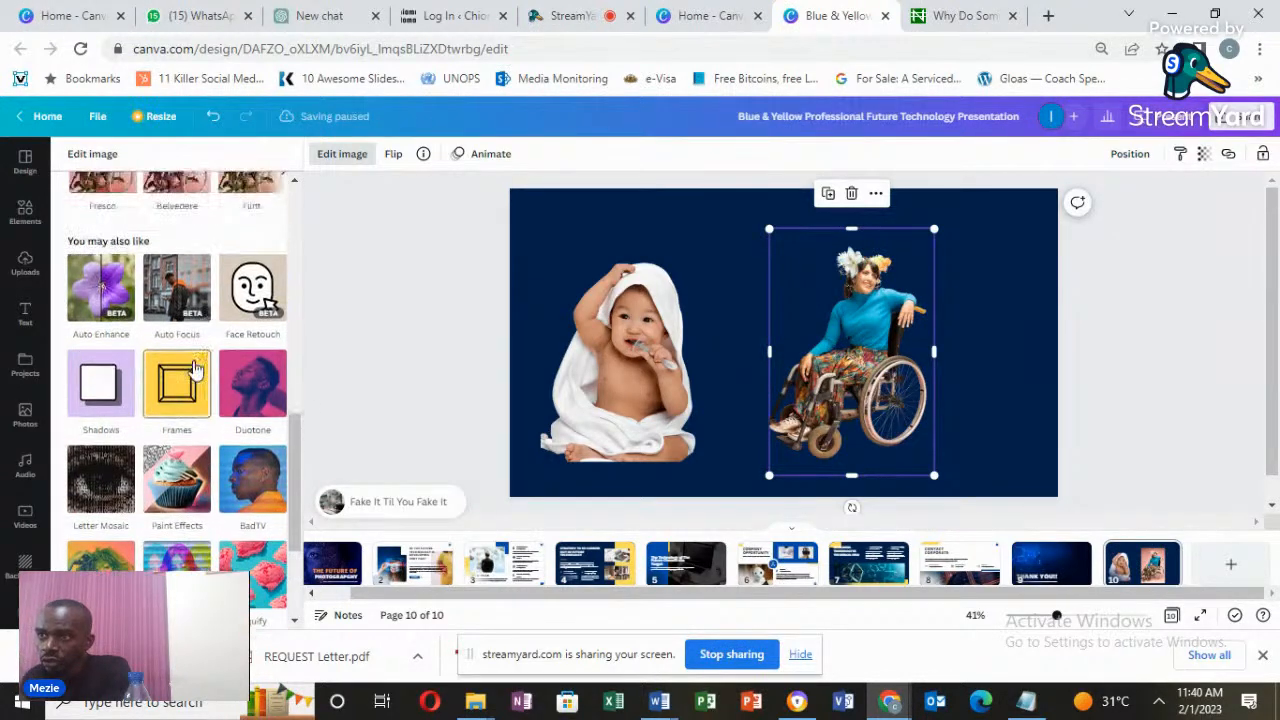
pyautogui.scroll(-2, 197, 370)
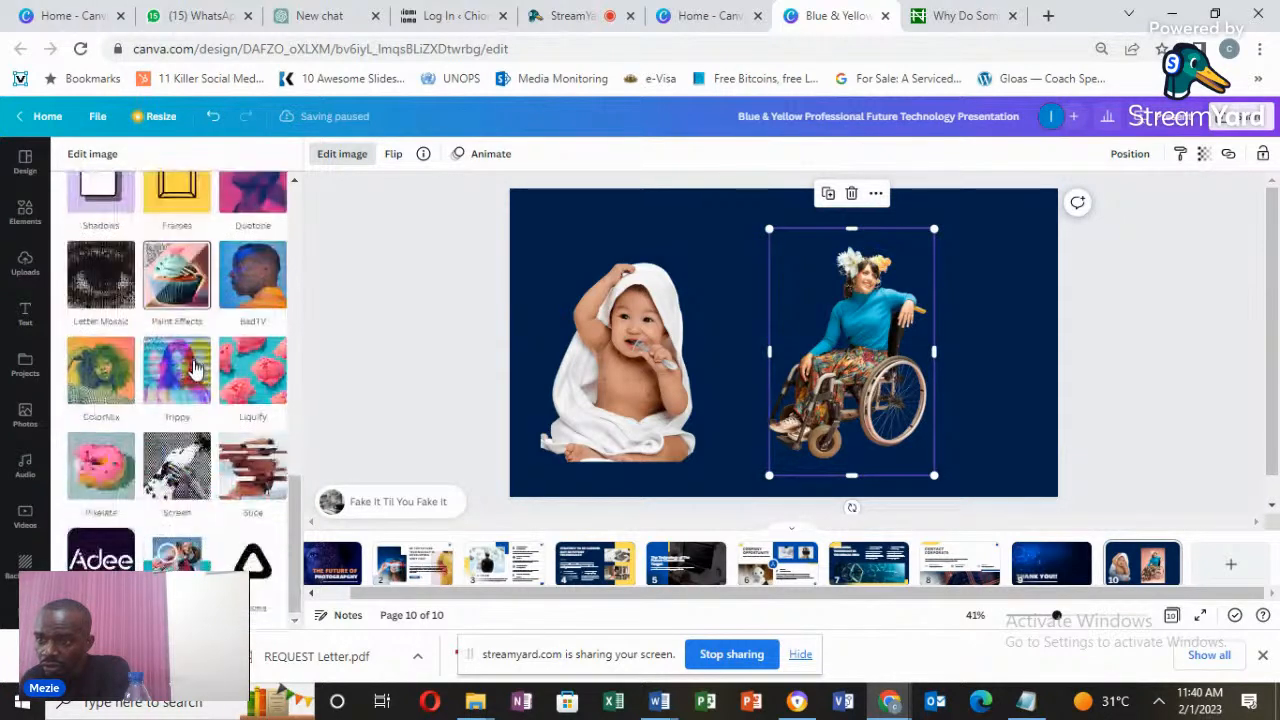
pyautogui.scroll(5, 197, 365)
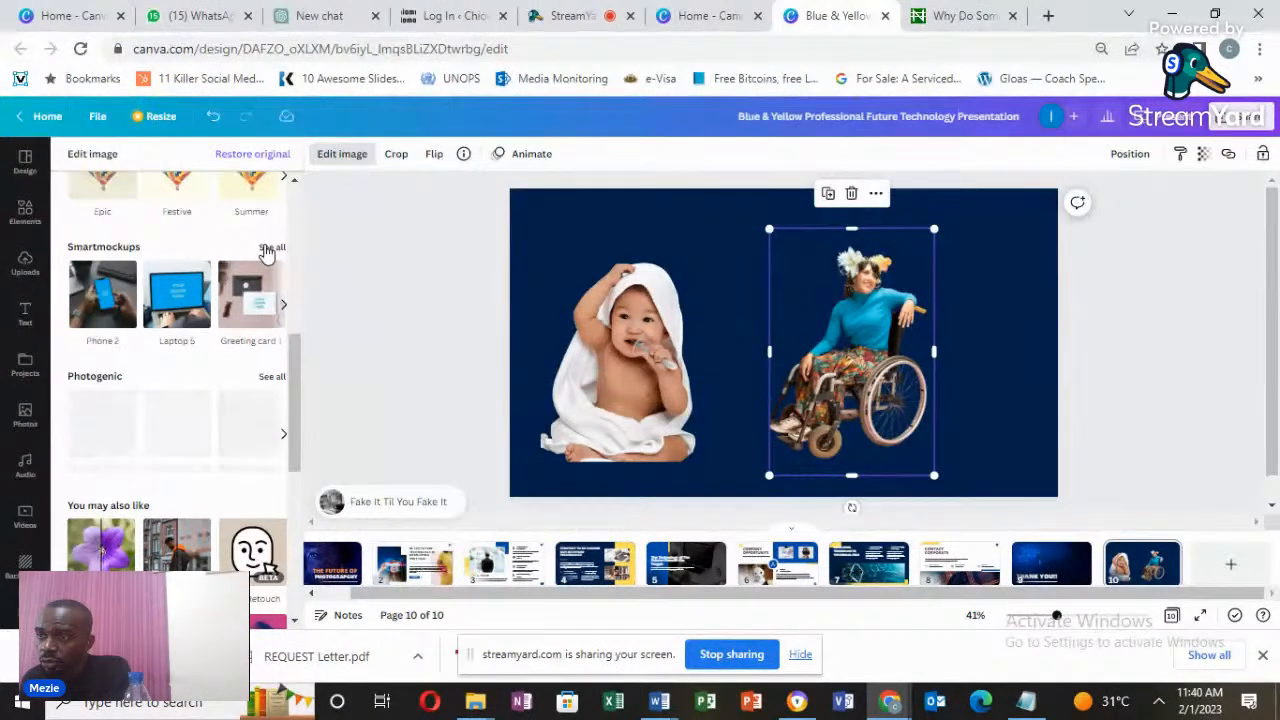
pyautogui.click(268, 250)
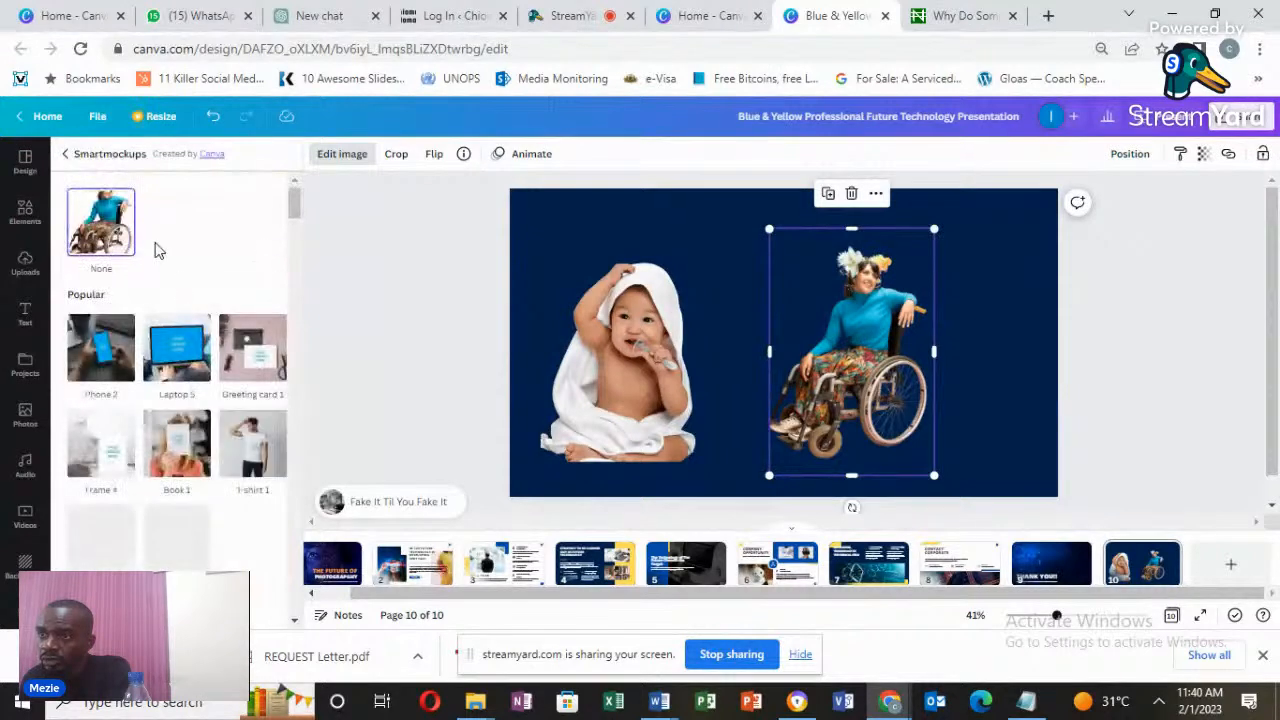
pyautogui.scroll(-2, 220, 296)
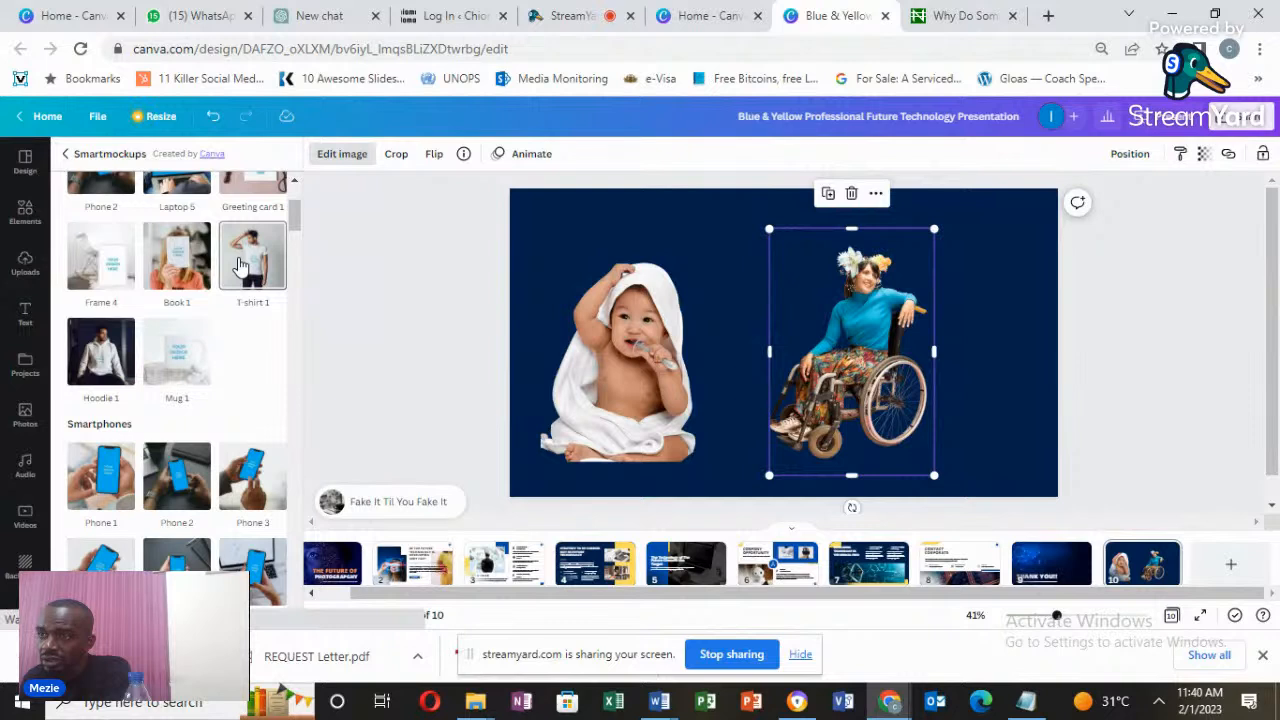
pyautogui.click(106, 479)
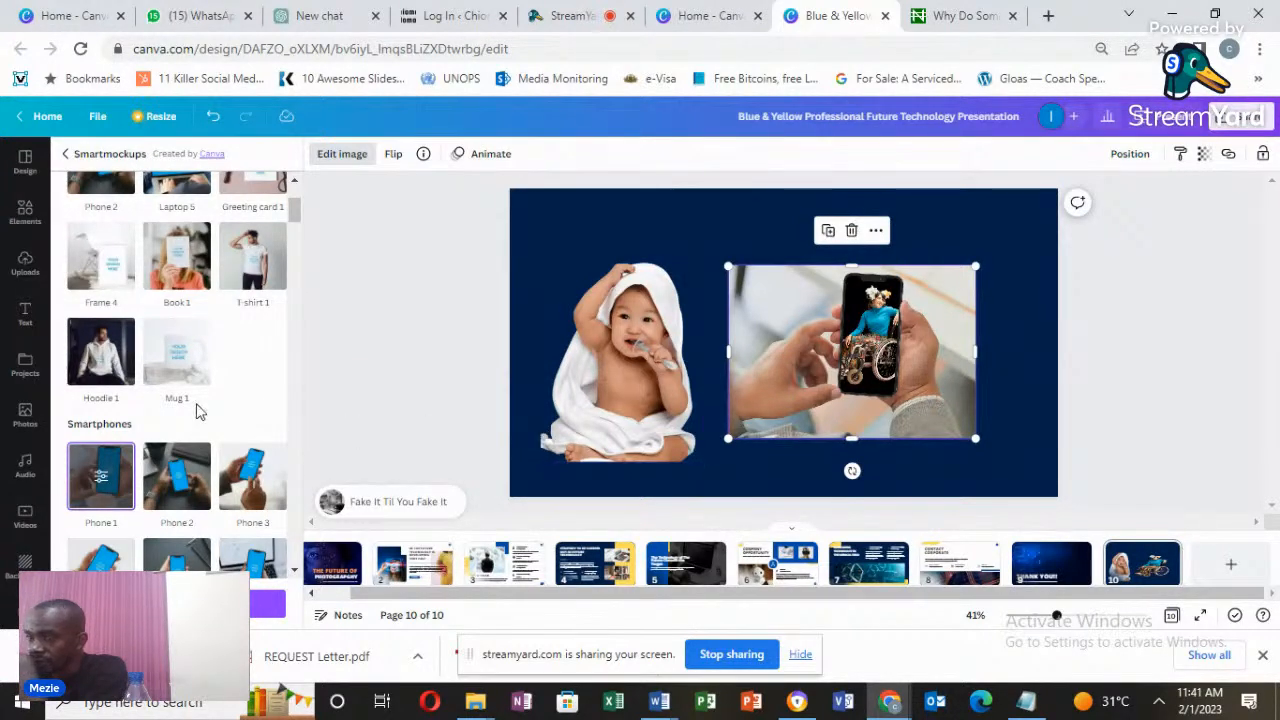
# Switch the wheelchair image to the Laptop 5 smartmockup from the Computers group and deselect it.
pyautogui.scroll(-7, 196, 410)
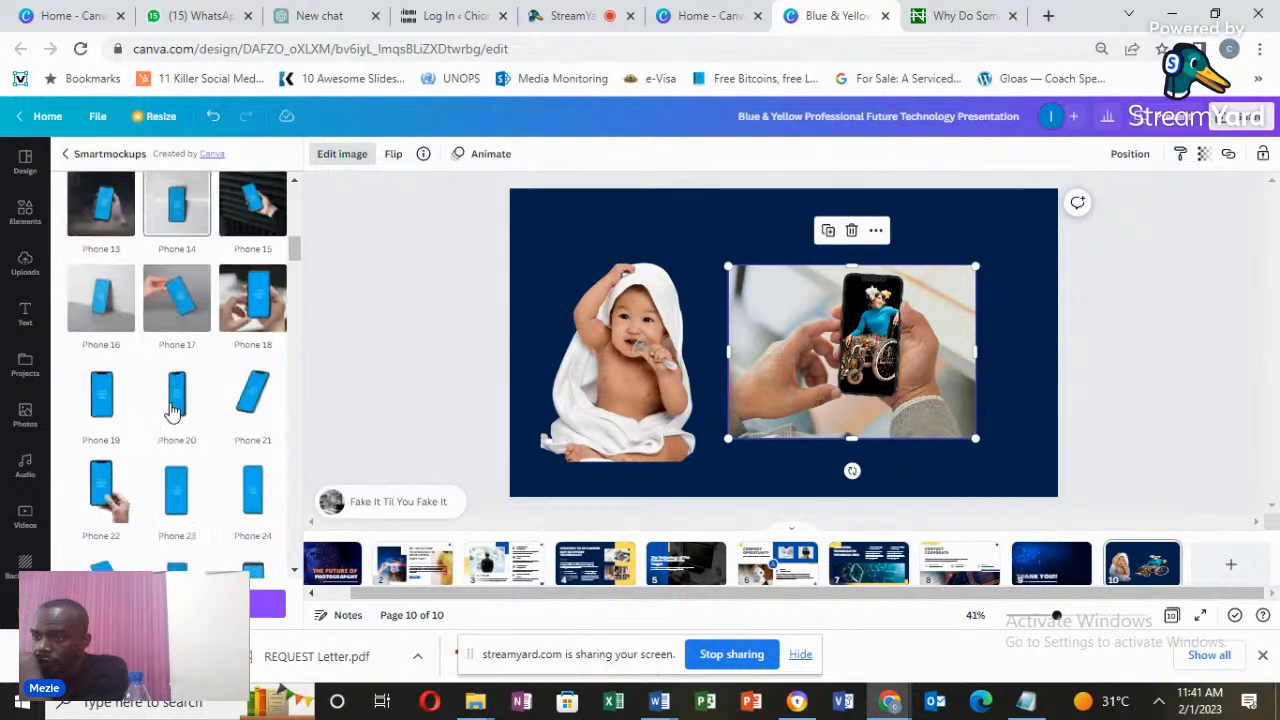
pyautogui.scroll(-4, 172, 410)
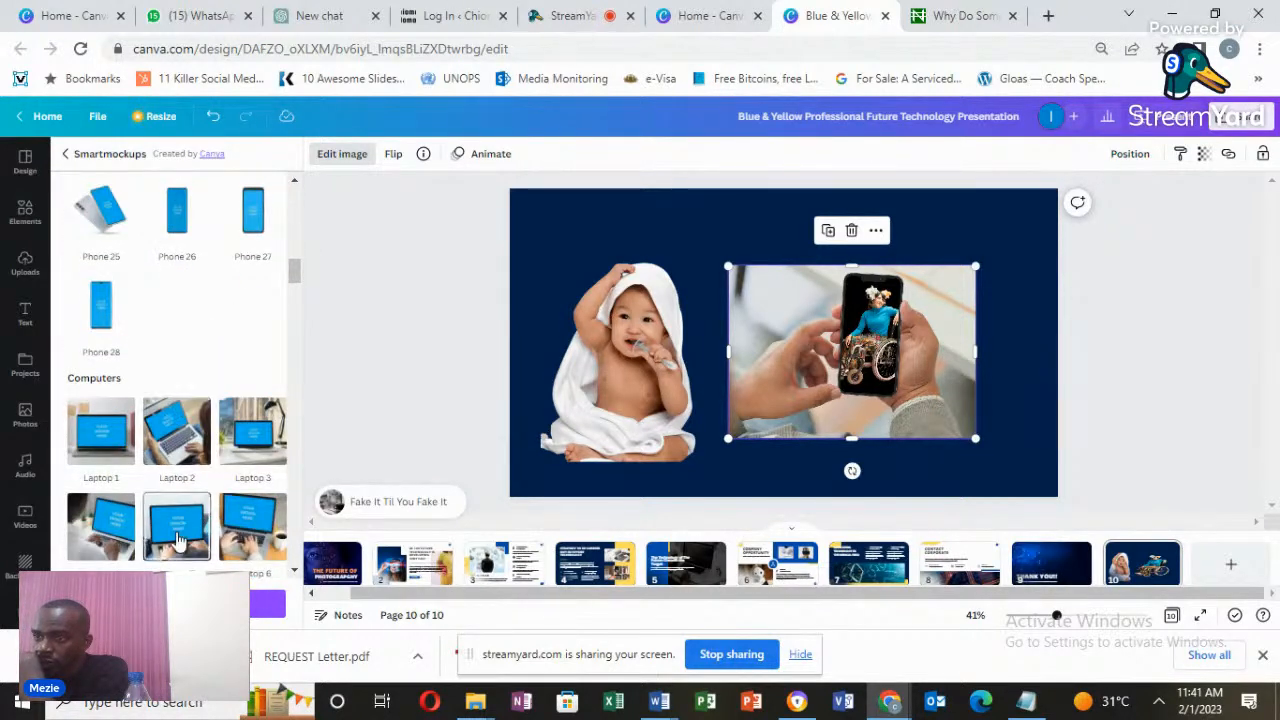
pyautogui.click(176, 540)
pyautogui.scroll(-2, 176, 540)
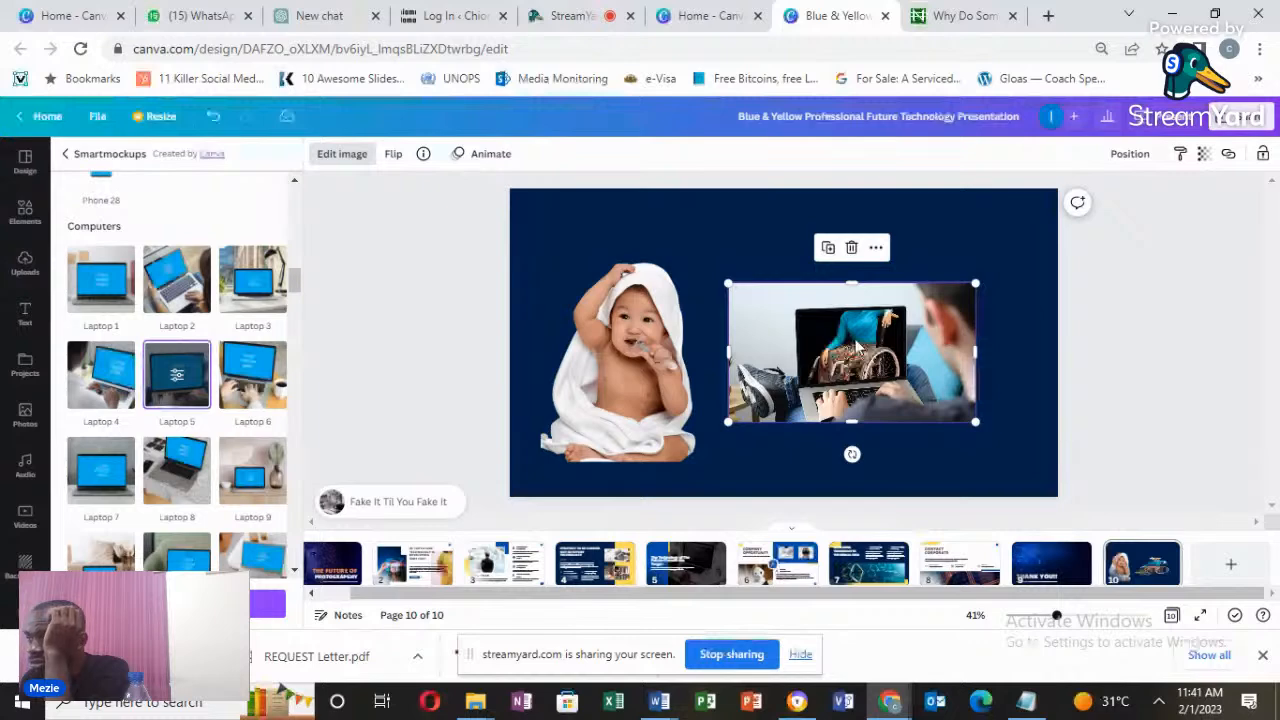
pyautogui.click(1034, 338)
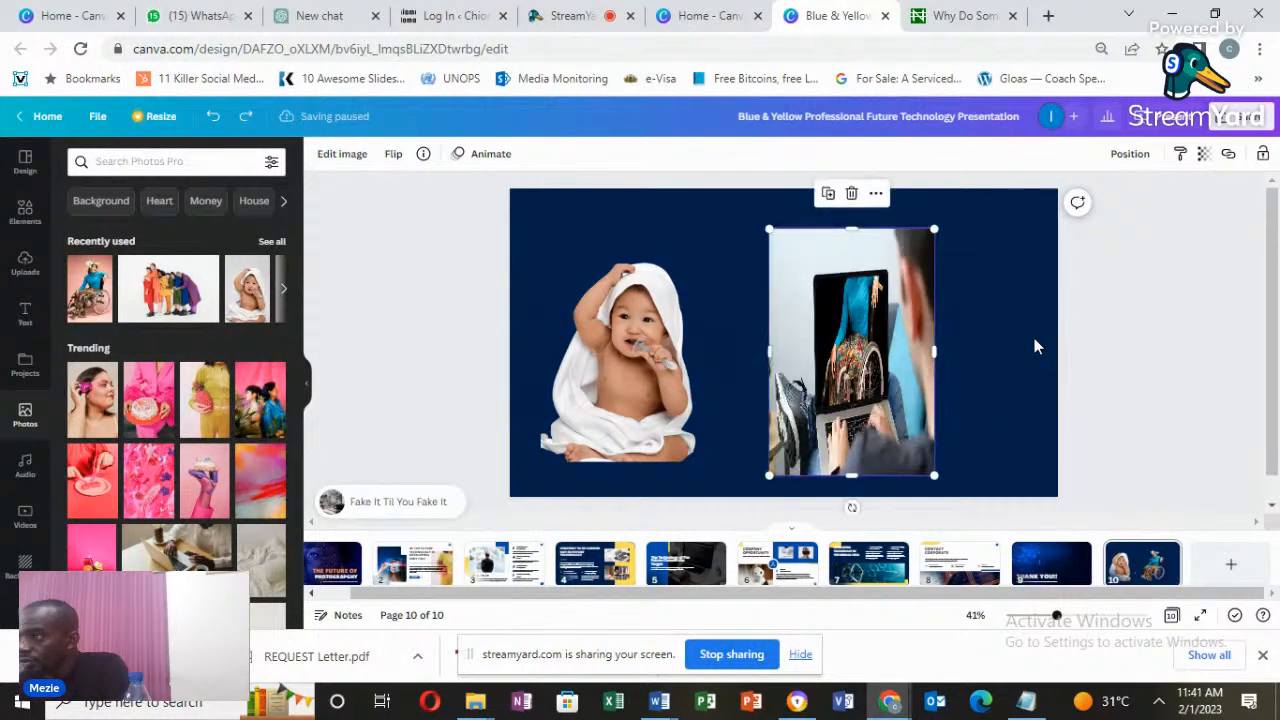
pyautogui.click(975, 300)
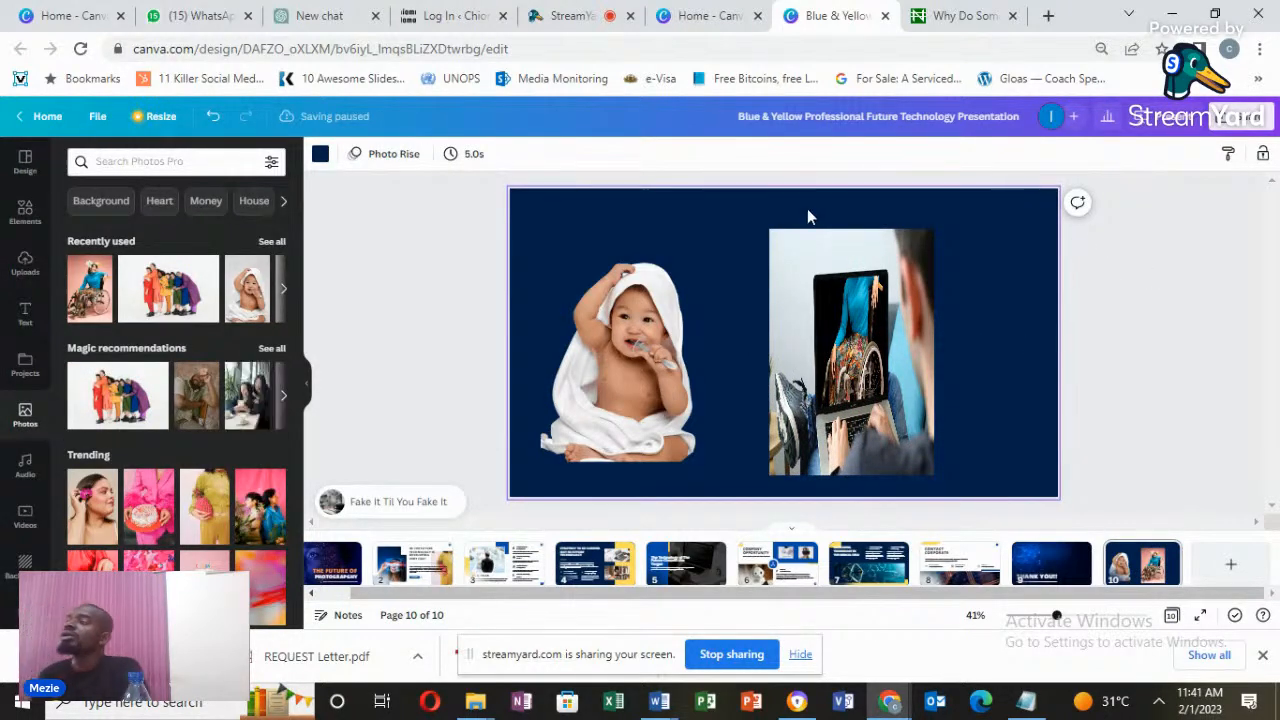
# Widen the laptop mockup to the right and reposition it and the baby cutout side by side on page 10.
pyautogui.click(838, 289)
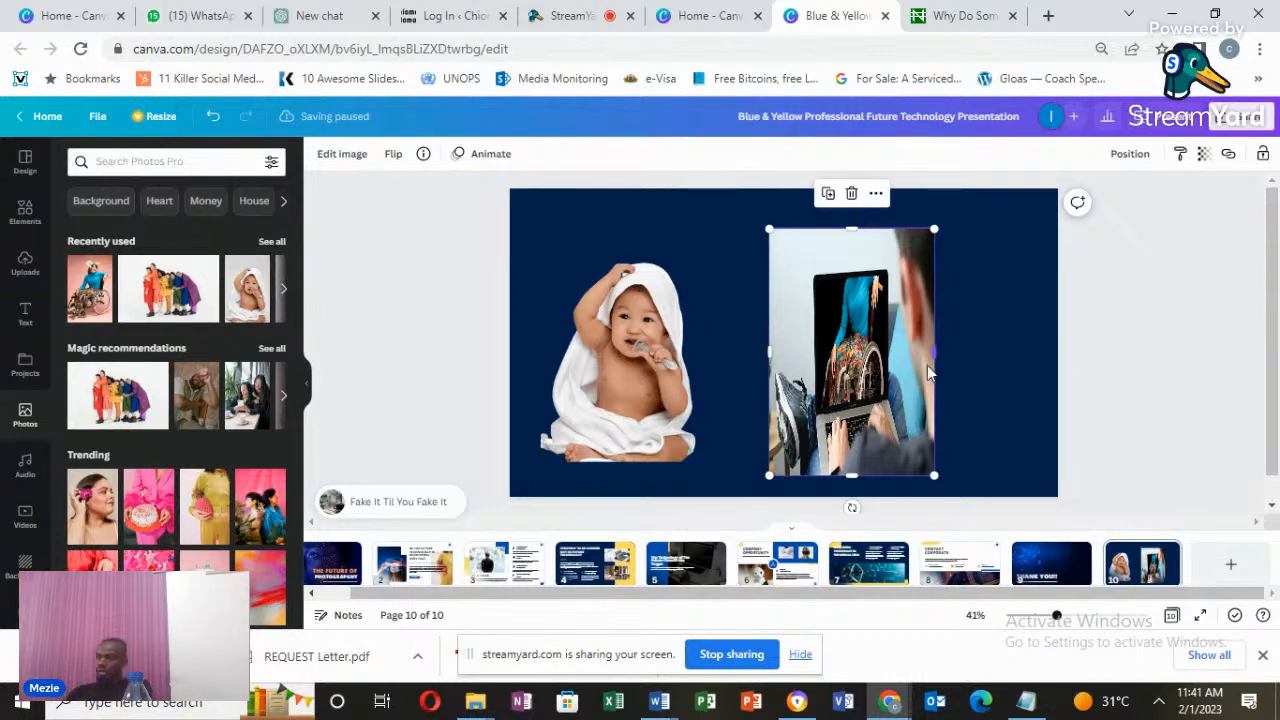
pyautogui.moveTo(934, 352); pyautogui.dragTo(997, 356)
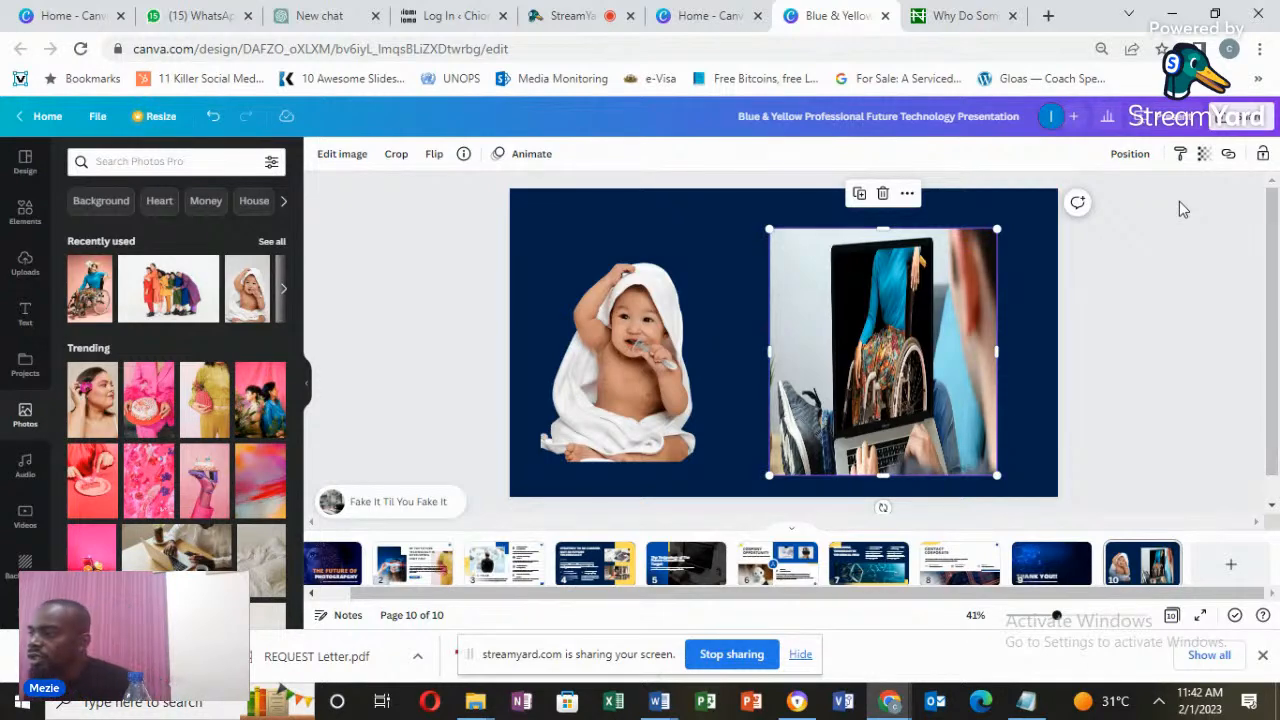
pyautogui.moveTo(946, 322); pyautogui.dragTo(945, 300)
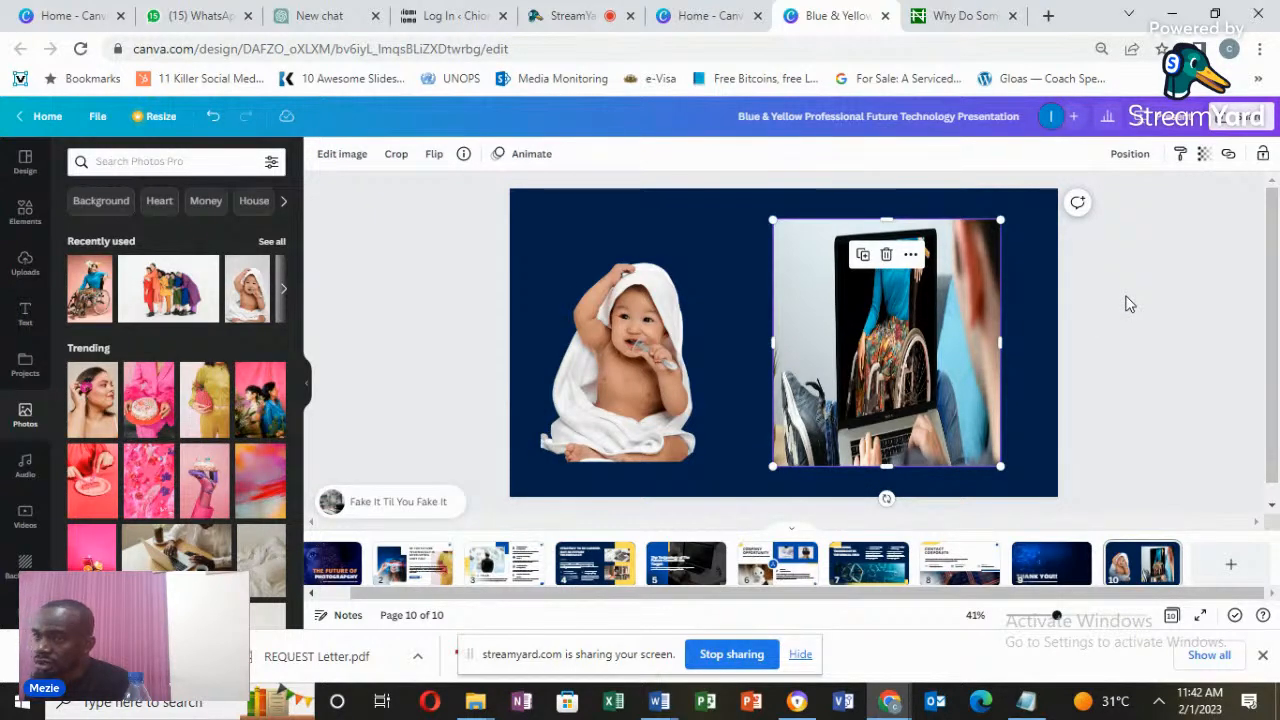
pyautogui.click(663, 352)
pyautogui.moveTo(661, 351); pyautogui.dragTo(690, 350)
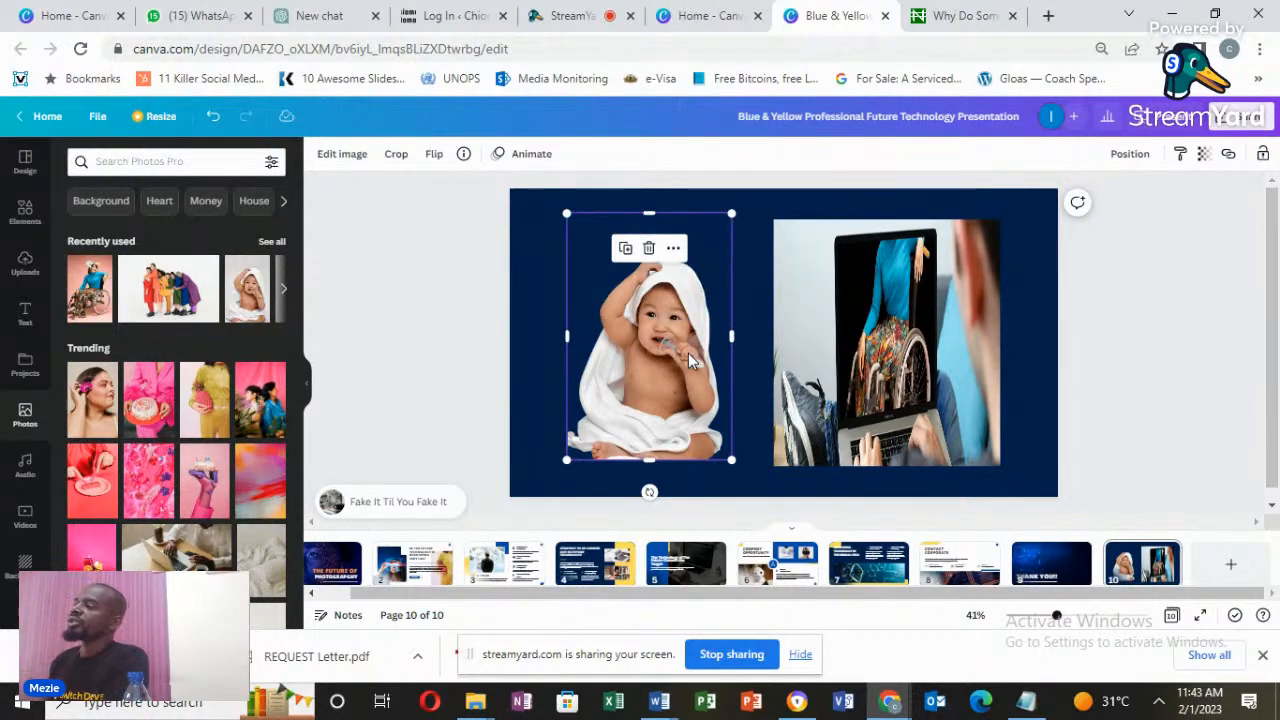
# Stop sharing the screen with streamyard.com.
pyautogui.click(752, 655)
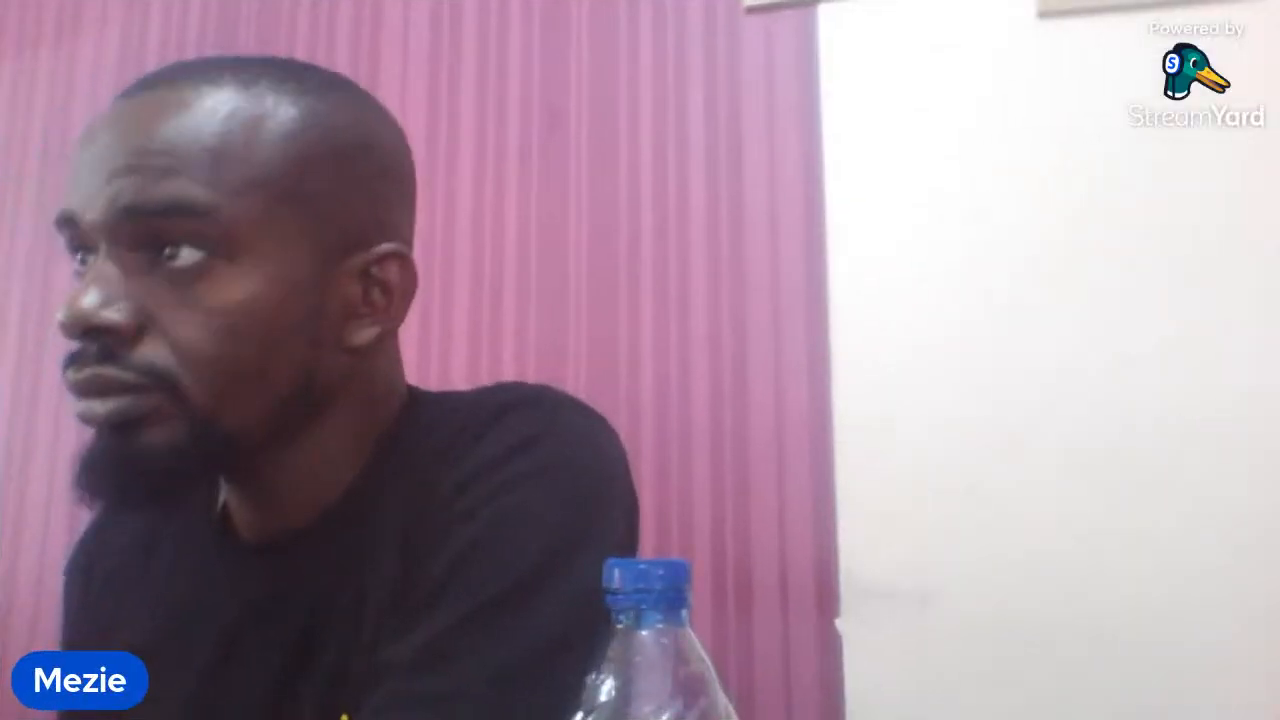